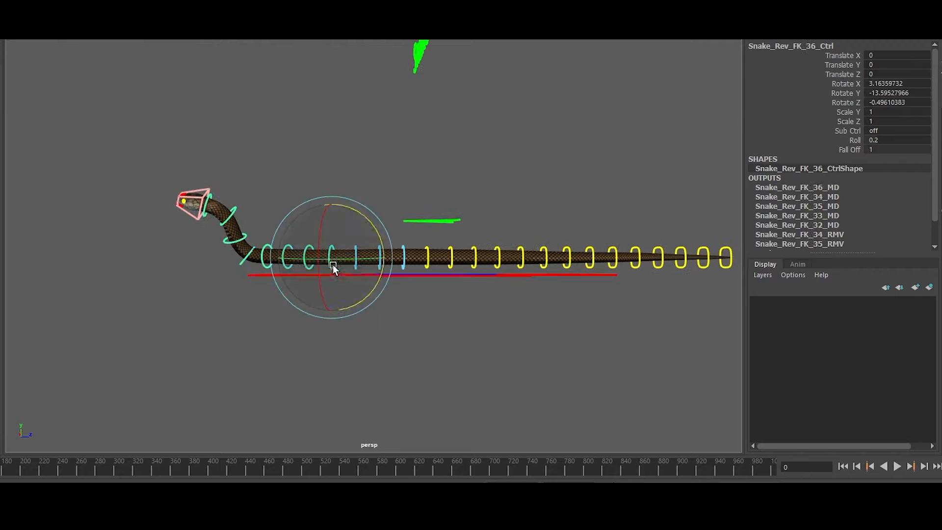
Rotate the reverse FK controls behind the snake's head to bend the front of the body.
{"action": "left_click_drag", "start_coordinate": [333, 264], "coordinate": [300, 267]}
{"action": "left_click_drag", "start_coordinate": [314, 231], "coordinate": [278, 226], "text": "alt"}
{"action": "left_click", "coordinate": [308, 264]}
{"action": "left_click", "coordinate": [344, 294]}
Rotate the FK controls along the rear half of the snake to arch the tail upward and back down.
{"action": "left_click_drag", "start_coordinate": [343, 294], "coordinate": [466, 246], "text": "alt"}
{"action": "left_click", "coordinate": [477, 252]}
{"action": "left_click_drag", "start_coordinate": [532, 250], "coordinate": [501, 196]}
{"action": "left_click", "coordinate": [511, 167]}
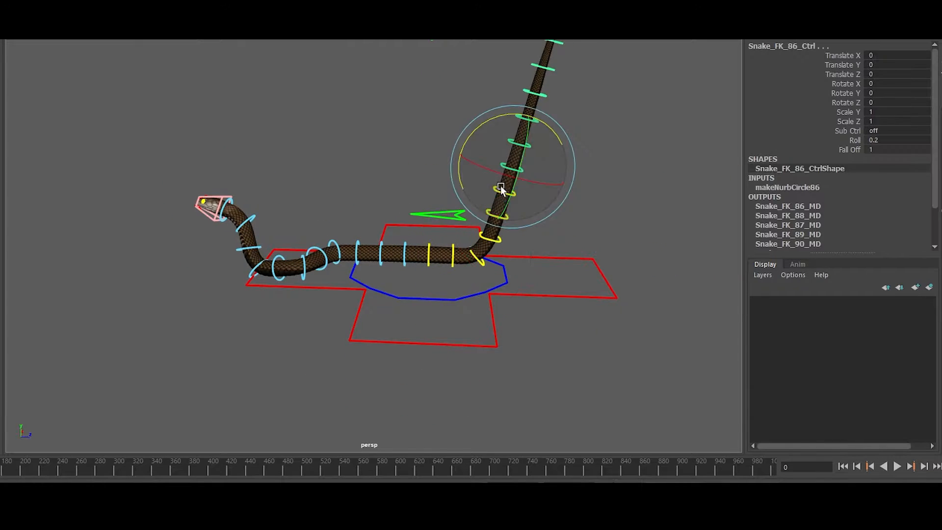
{"action": "left_click_drag", "start_coordinate": [520, 106], "coordinate": [569, 152]}
{"action": "left_click", "coordinate": [551, 208]}
{"action": "left_click_drag", "start_coordinate": [557, 270], "coordinate": [603, 230]}
{"action": "left_click", "coordinate": [331, 252]}
{"action": "key", "text": "r"}
{"action": "left_click_drag", "start_coordinate": [438, 298], "coordinate": [344, 270]}
{"action": "key", "text": "ctrl+z"}
Set Fk Slide on the snake's FK slider control to 10.
{"action": "key", "text": "w"}
{"action": "left_click", "coordinate": [429, 260]}
{"action": "left_click_drag", "start_coordinate": [397, 284], "coordinate": [378, 314], "text": "alt"}
{"action": "left_click", "coordinate": [434, 216]}
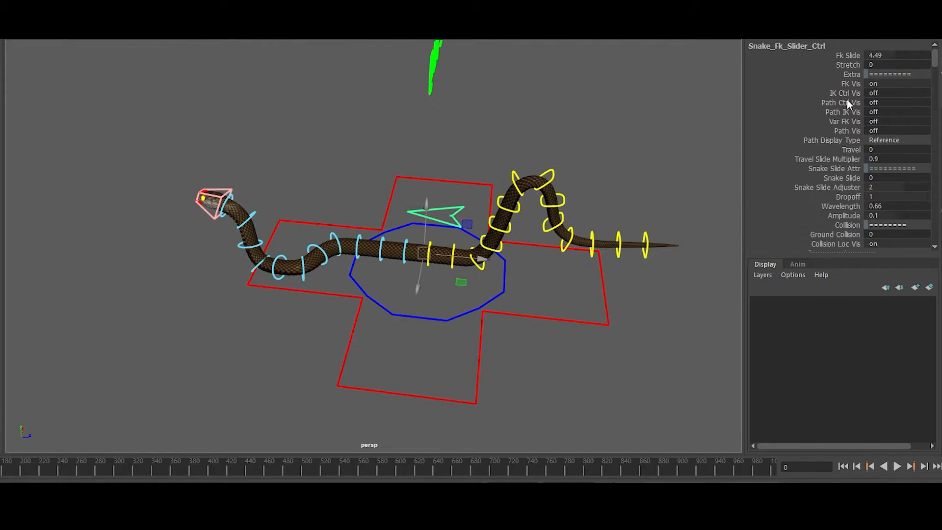
{"action": "left_click", "coordinate": [847, 55]}
{"action": "middle_click_drag", "start_coordinate": [511, 157], "coordinate": [550, 162]}
{"action": "left_click_drag", "start_coordinate": [491, 221], "coordinate": [522, 193], "text": "alt"}
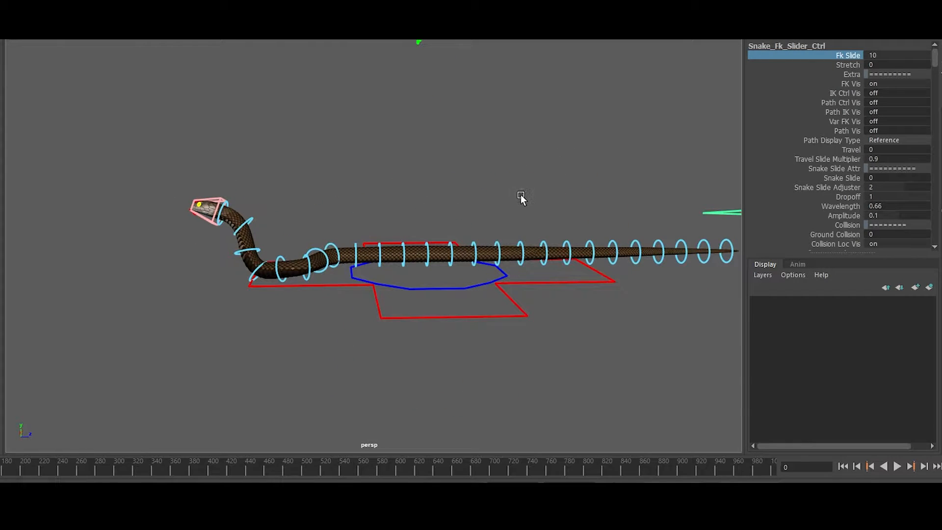
Select all of the snake rig's controls and their translate and rotate channel values.
{"action": "right_click_drag", "start_coordinate": [477, 218], "coordinate": [378, 246], "text": "alt"}
{"action": "left_click_drag", "start_coordinate": [245, 88], "coordinate": [618, 313]}
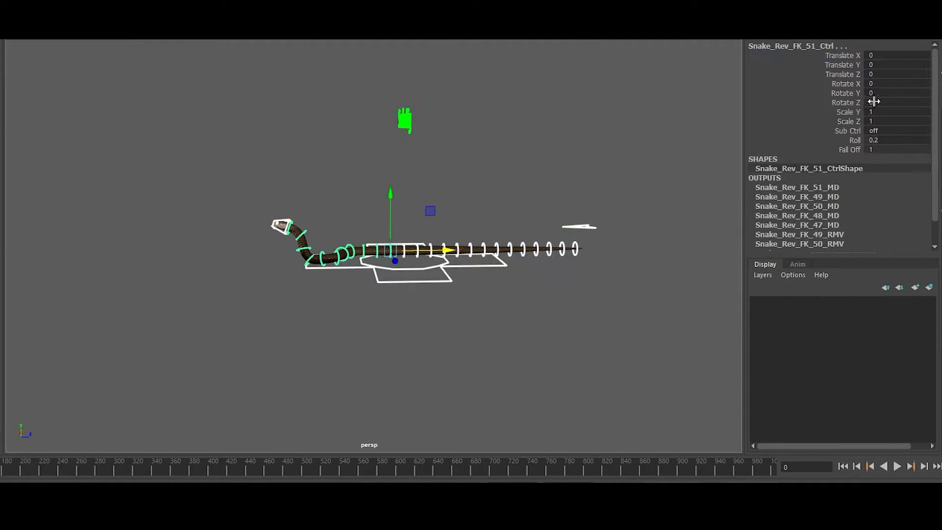
{"action": "left_click_drag", "start_coordinate": [873, 102], "coordinate": [873, 49]}
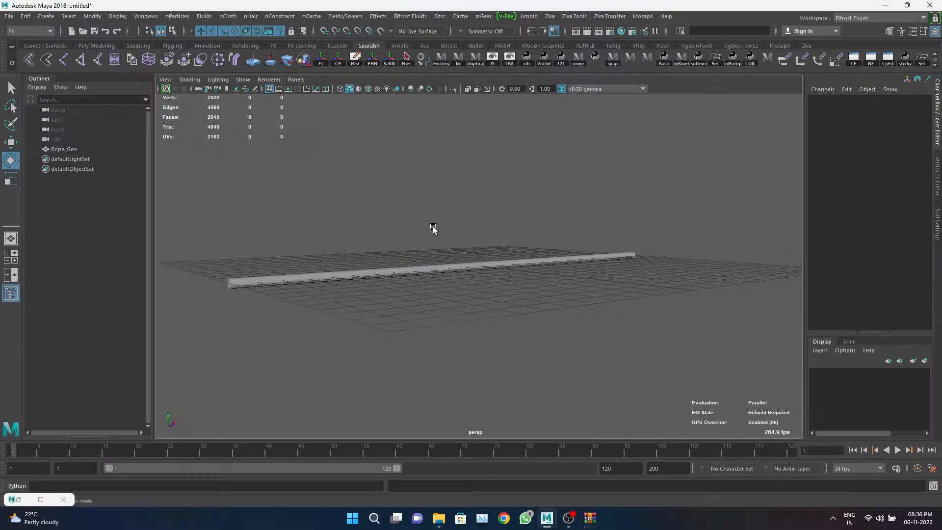
Turn off the sRGB gamma view transform in the perspective viewport.
{"action": "left_click", "coordinate": [562, 88]}
{"action": "scroll", "coordinate": [457, 304], "scroll_direction": "up", "scroll_amount": 2}
{"action": "scroll", "coordinate": [449, 303], "scroll_direction": "down", "scroll_amount": 1}
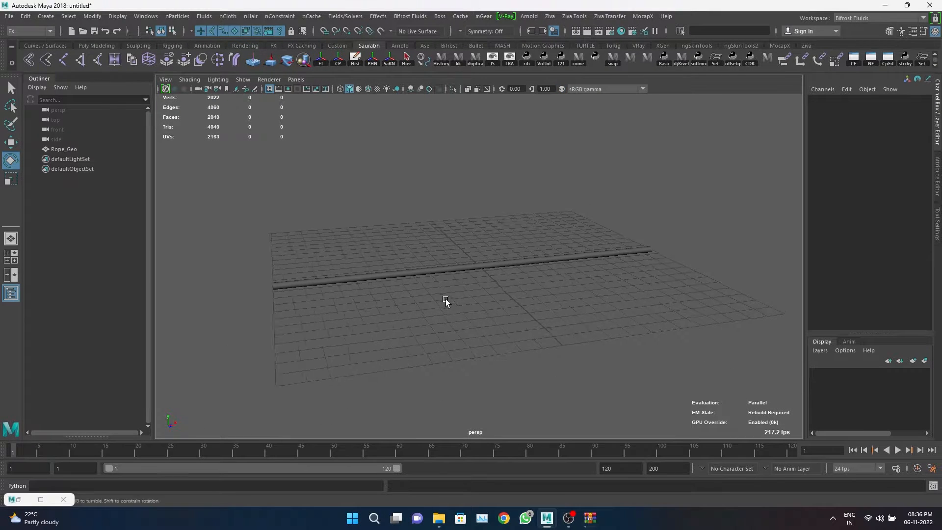
{"action": "left_click_drag", "start_coordinate": [446, 303], "coordinate": [434, 312], "text": "alt"}
Create a two-joint chain along Rope_Geo with one joint at the centre of each end cap.
{"action": "left_click", "coordinate": [67, 65]}
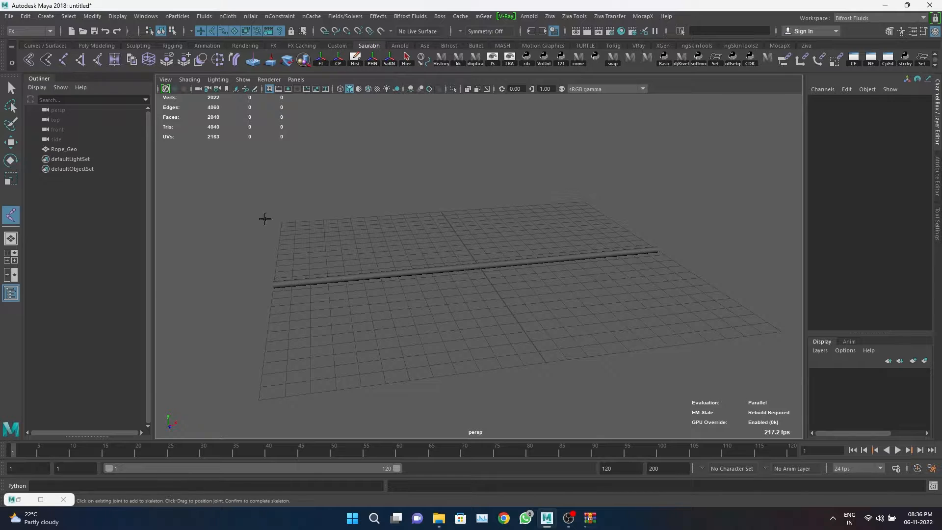
{"action": "left_click_drag", "start_coordinate": [263, 216], "coordinate": [371, 340], "text": "alt"}
{"action": "left_click", "coordinate": [360, 336]}
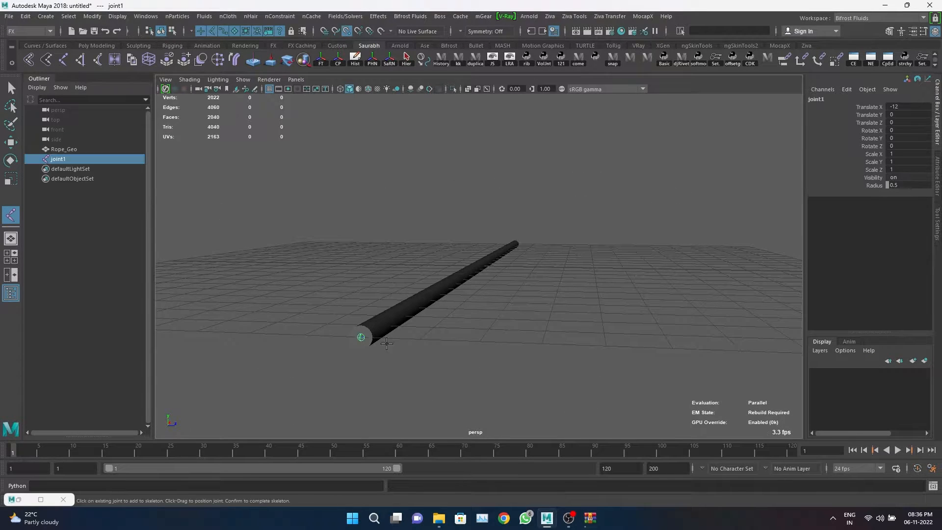
{"action": "left_click_drag", "start_coordinate": [488, 312], "coordinate": [330, 324], "text": "alt"}
{"action": "right_click_drag", "start_coordinate": [330, 324], "coordinate": [530, 351], "text": "alt"}
{"action": "middle_click_drag", "start_coordinate": [530, 351], "coordinate": [366, 326], "text": "alt"}
{"action": "left_click_drag", "start_coordinate": [366, 326], "coordinate": [420, 328], "text": "alt"}
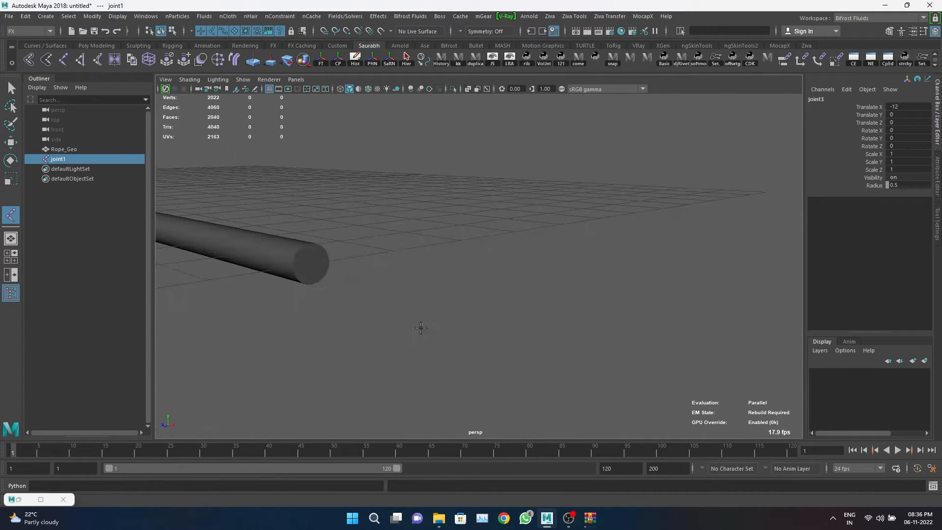
{"action": "left_click", "coordinate": [310, 263]}
{"action": "key", "text": "Return"}
{"action": "scroll", "coordinate": [393, 280], "scroll_direction": "down", "scroll_amount": 4}
{"action": "left_click_drag", "start_coordinate": [393, 280], "coordinate": [429, 284], "text": "alt"}
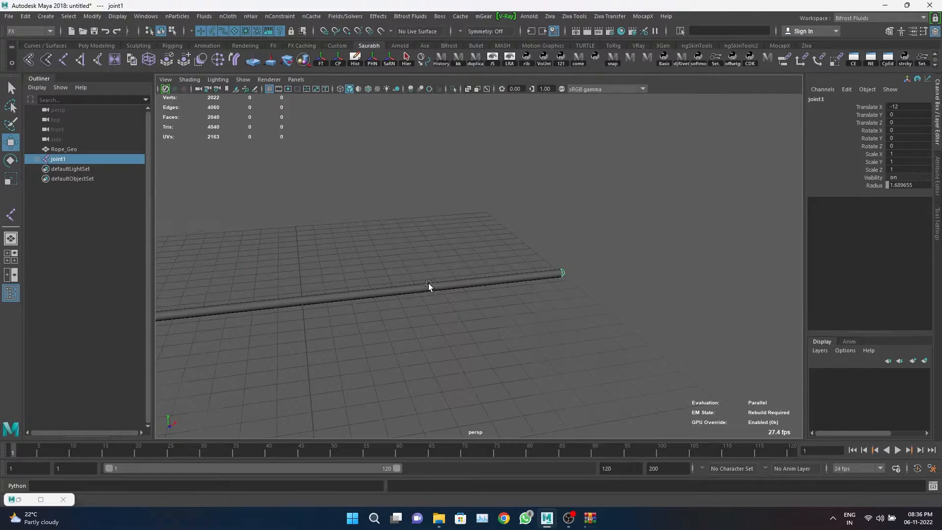
Insert 23 joints between the chain's start and end joints with the InsertJointTool script.
{"action": "scroll", "coordinate": [429, 283], "scroll_direction": "down", "scroll_amount": 3}
{"action": "left_click", "coordinate": [337, 45]}
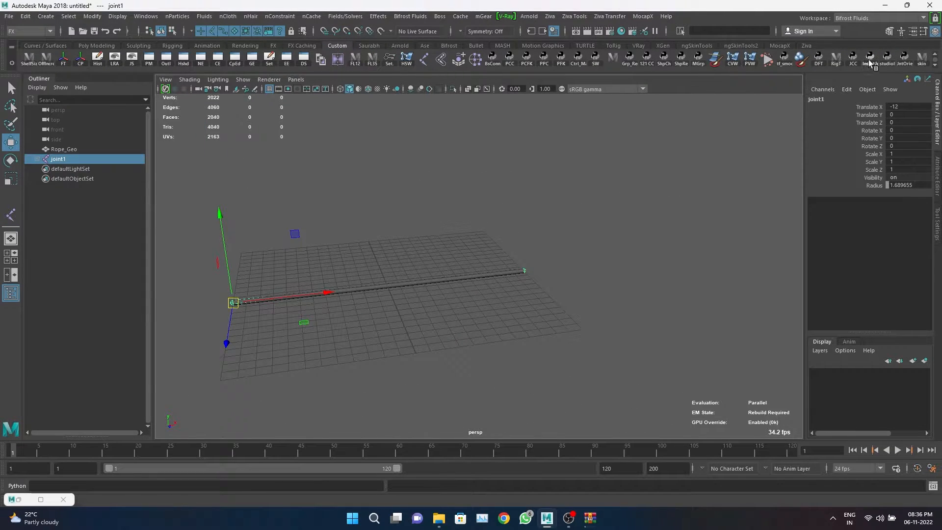
{"action": "left_click", "coordinate": [868, 60]}
{"action": "left_click", "coordinate": [328, 159]}
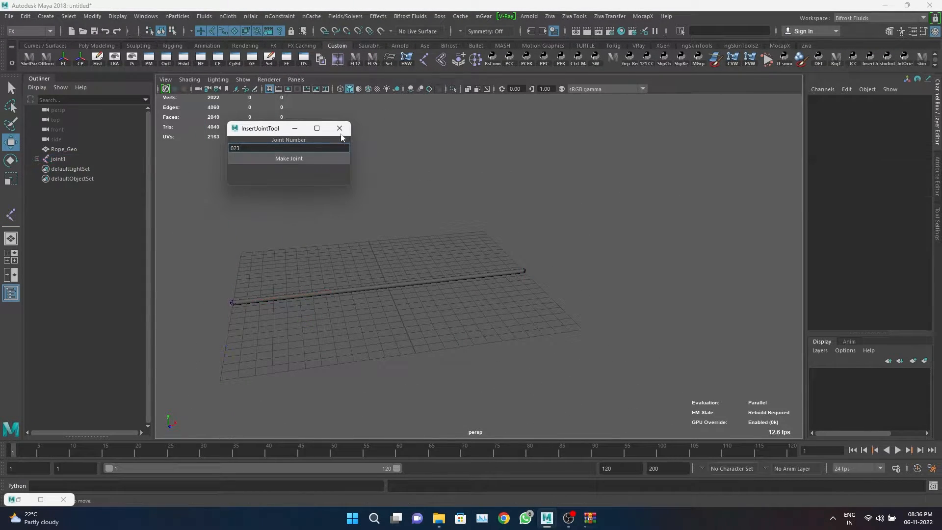
{"action": "left_click", "coordinate": [340, 129]}
Expand the joint1 hierarchy and unparent all of its joints so each one is separate.
{"action": "left_click", "coordinate": [37, 159], "text": "shift"}
{"action": "left_click", "coordinate": [80, 160]}
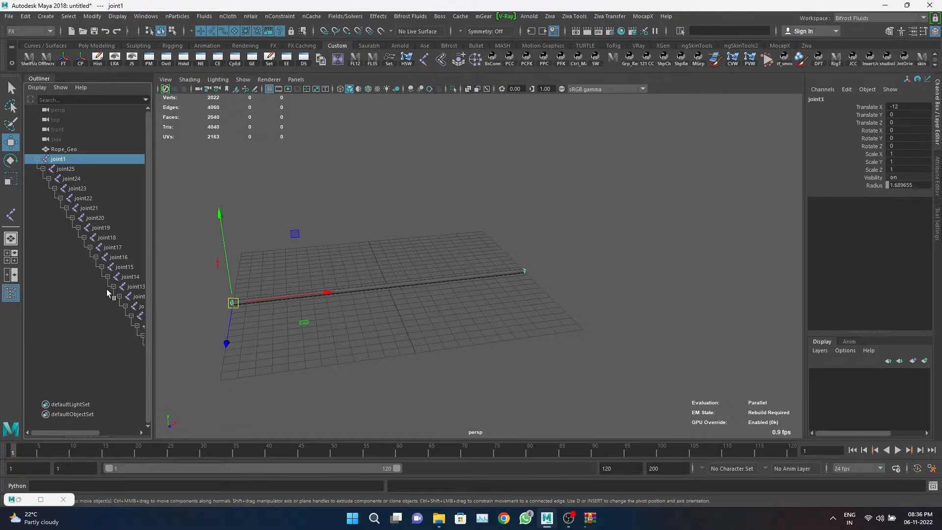
{"action": "left_click", "coordinate": [136, 393], "text": "shift"}
{"action": "key", "text": "shift+p"}
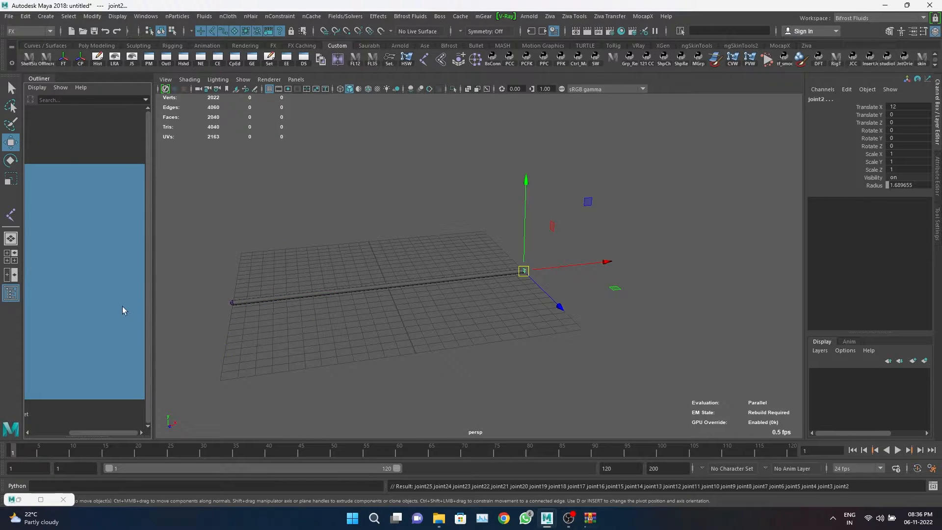
Rename and number all the joints in cometRename with the name Rope_IK_, suffix _Jnt, start number 1 and padding 2.
{"action": "left_click", "coordinate": [68, 162]}
{"action": "left_click", "coordinate": [84, 391], "text": "shift"}
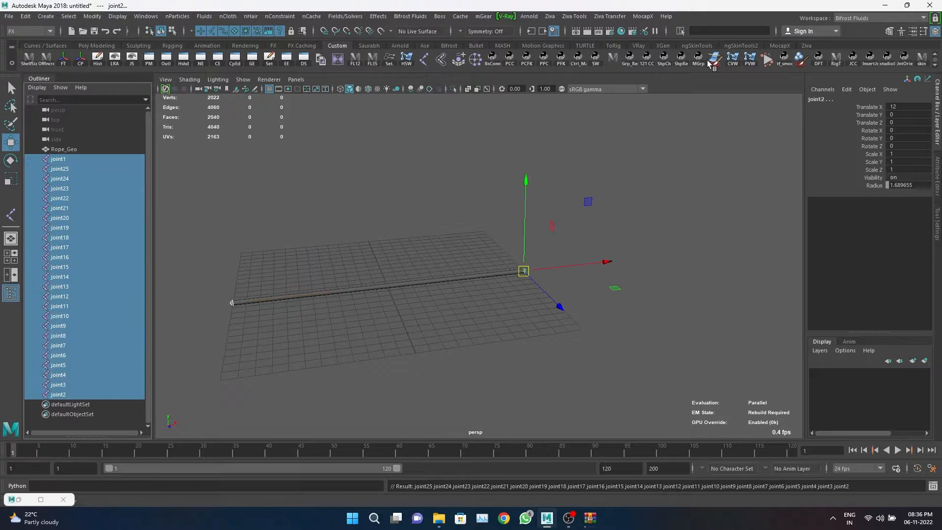
{"action": "left_click", "coordinate": [369, 45]}
{"action": "left_click", "coordinate": [578, 58]}
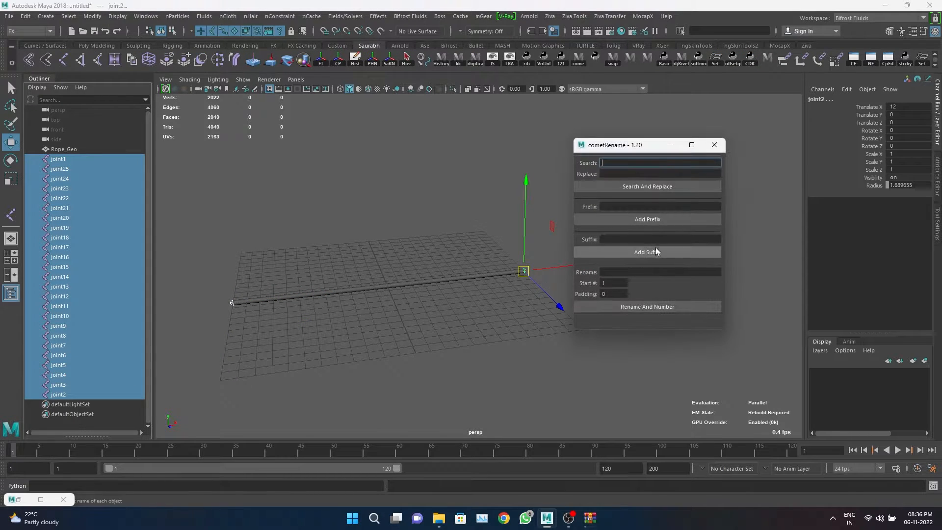
{"action": "left_click", "coordinate": [637, 187]}
{"action": "left_click", "coordinate": [629, 272]}
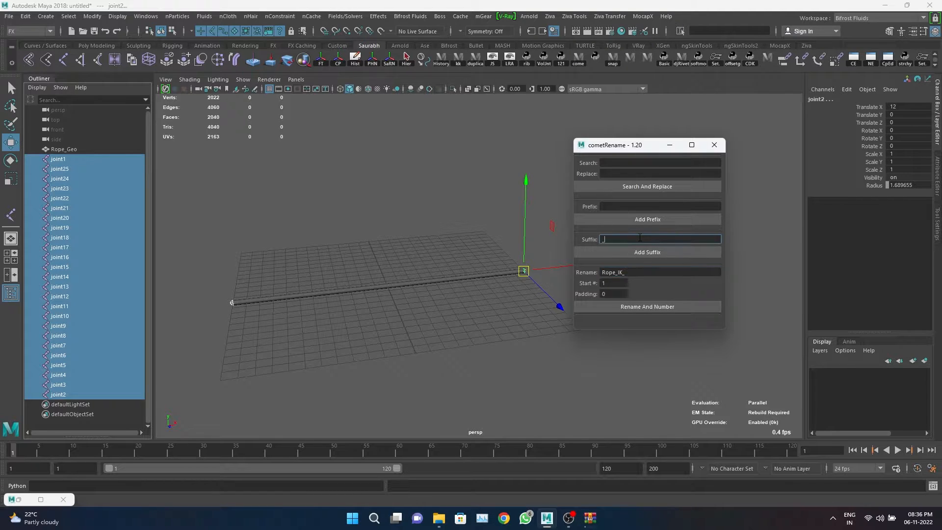
{"action": "key", "text": "BackSpace"}
{"action": "type", "text": "2"}
{"action": "left_click", "coordinate": [643, 307]}
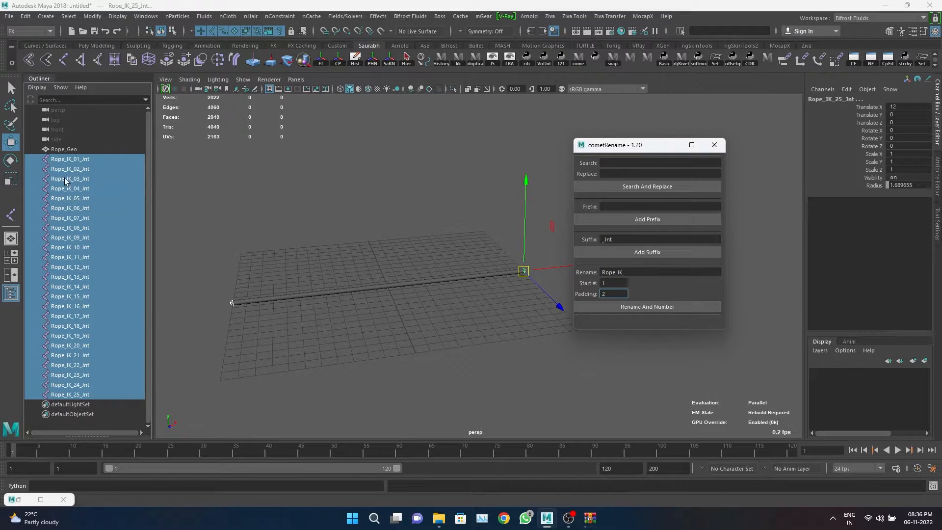
Step through the renamed joints one by one from Rope_IK_01_Jnt to check their order along the rope.
{"action": "left_click", "coordinate": [76, 159]}
{"action": "key", "text": "Right"}
{"action": "key", "text": "Right"}
{"action": "key", "text": "Right"}
{"action": "key", "text": "Right"}
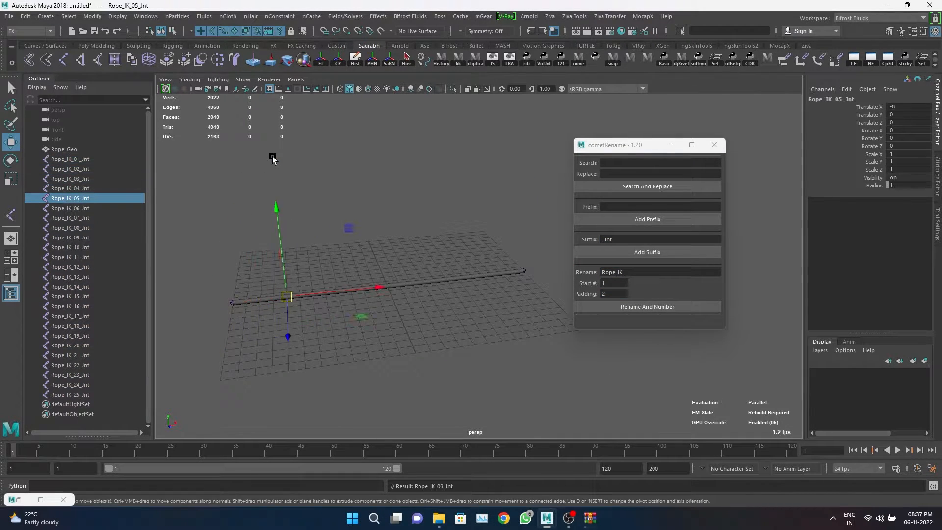
{"action": "key", "text": "Right"}
{"action": "key", "text": "Right"}
{"action": "key", "text": "Right"}
{"action": "key", "text": "Right"}
{"action": "key", "text": "Right"}
{"action": "key", "text": "Right"}
{"action": "key", "text": "Right"}
{"action": "key", "text": "Right"}
{"action": "key", "text": "Right"}
{"action": "key", "text": "Right"}
{"action": "key", "text": "Right"}
{"action": "key", "text": "Right"}
{"action": "key", "text": "Right"}
{"action": "key", "text": "Right"}
{"action": "key", "text": "Right"}
{"action": "key", "text": "Right"}
{"action": "key", "text": "Right"}
{"action": "key", "text": "Right"}
{"action": "key", "text": "Right"}
{"action": "key", "text": "Right"}
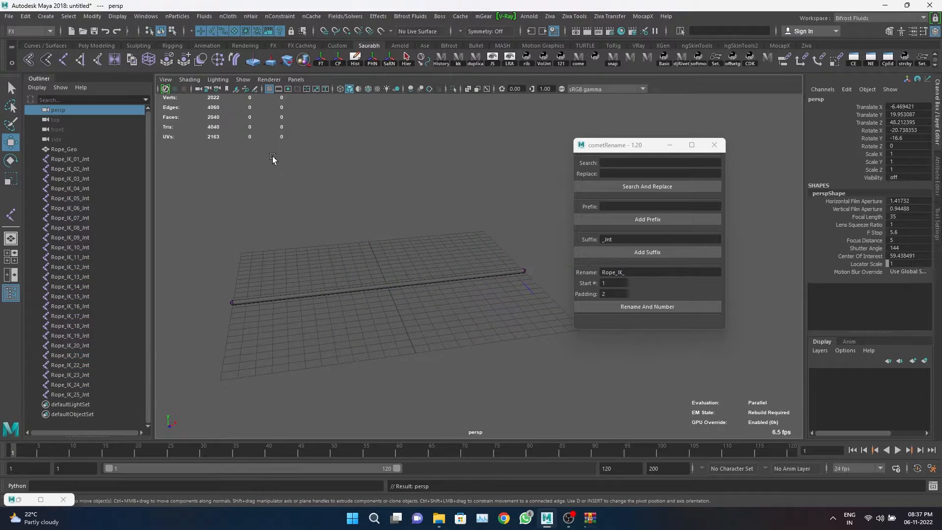
Group all the Rope_IK joints, name the group Joint_Grp and minimize the renaming window.
{"action": "left_click", "coordinate": [89, 158]}
{"action": "left_click", "coordinate": [82, 395], "text": "shift"}
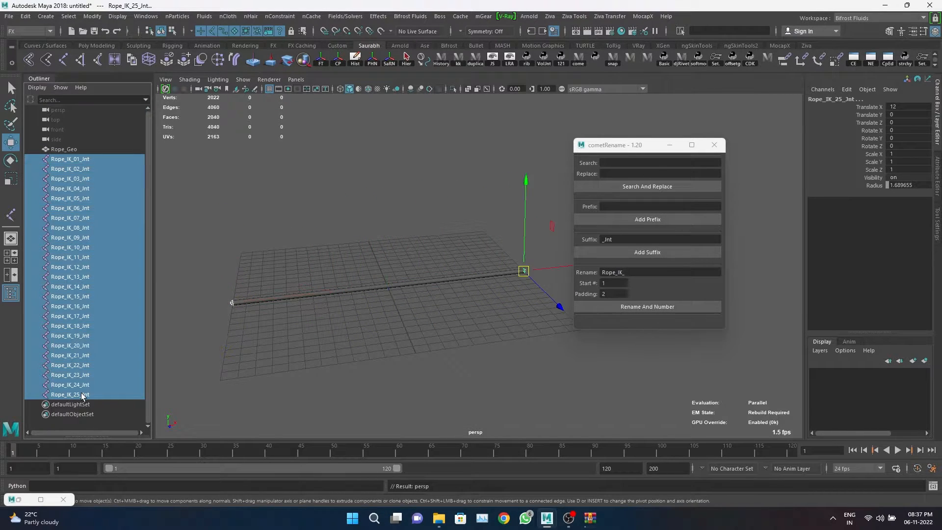
{"action": "key", "text": "ctrl+g"}
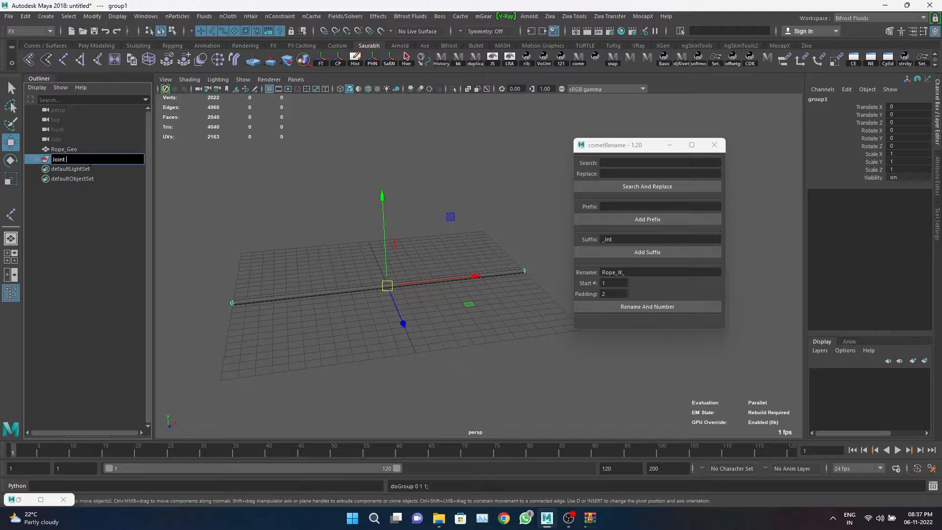
{"action": "left_click", "coordinate": [669, 145]}
{"action": "left_click", "coordinate": [642, 131]}
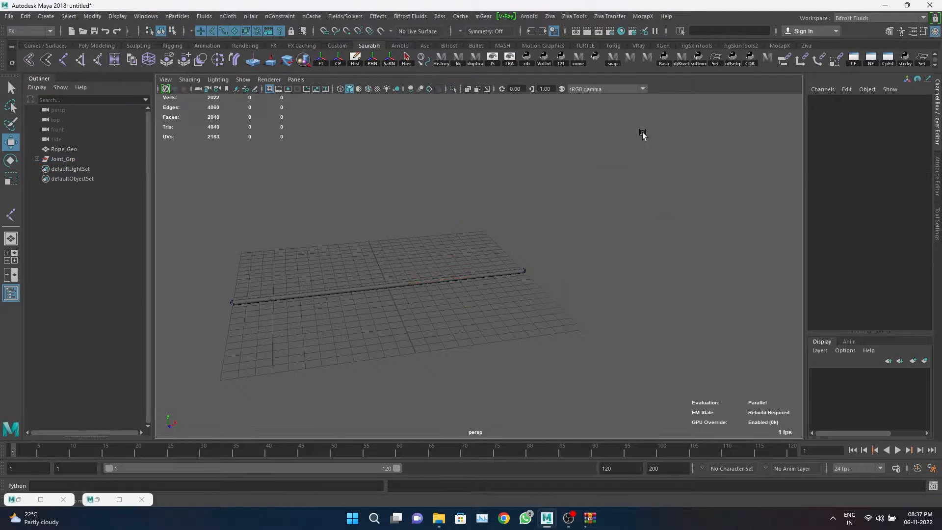
{"action": "left_click_drag", "start_coordinate": [507, 145], "coordinate": [584, 206], "text": "alt"}
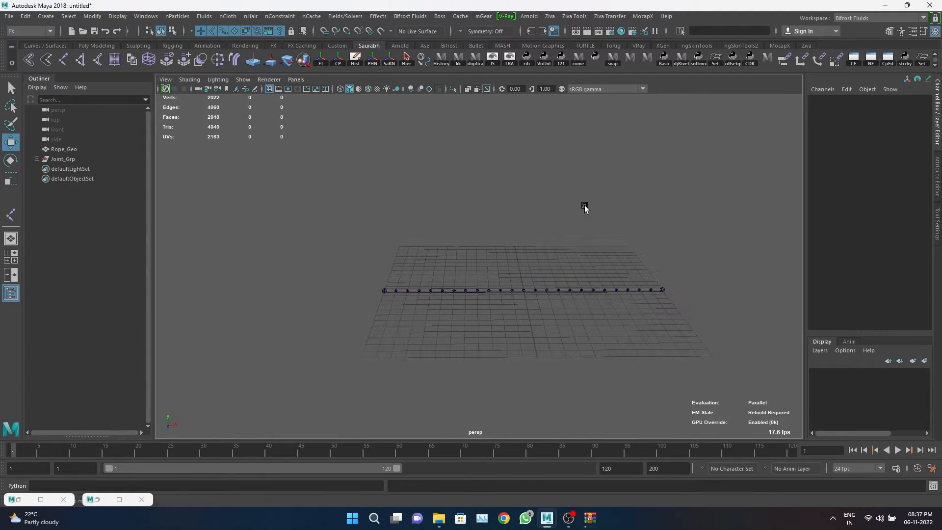
Create Float controllers with parent and scale constraints for Rope_IK_01_Jnt through Rope_IK_25_Jnt using RG Controller.
{"action": "left_click", "coordinate": [37, 159]}
{"action": "left_click", "coordinate": [76, 169]}
{"action": "scroll", "coordinate": [216, 322], "scroll_direction": "down", "scroll_amount": 5}
{"action": "left_click", "coordinate": [113, 413], "text": "shift"}
{"action": "left_click", "coordinate": [104, 408], "text": "ctrl"}
{"action": "left_click", "coordinate": [101, 412], "text": "ctrl"}
{"action": "left_click", "coordinate": [98, 405], "text": "ctrl"}
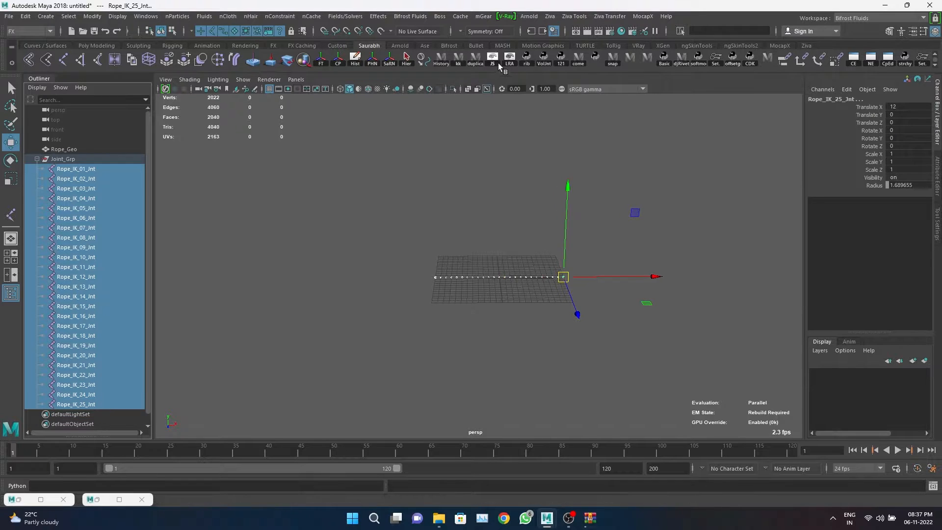
{"action": "scroll", "coordinate": [589, 61], "scroll_direction": "down", "scroll_amount": 1}
{"action": "left_click", "coordinate": [235, 60]}
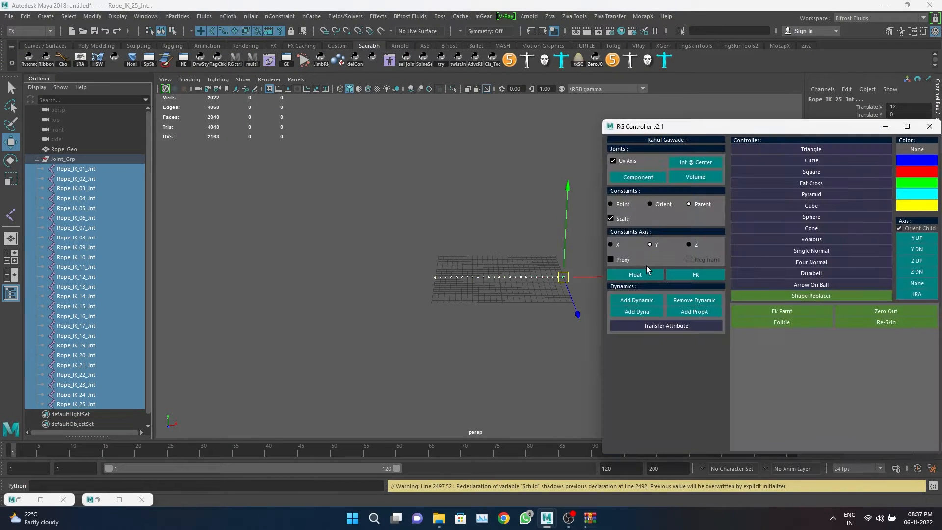
{"action": "left_click", "coordinate": [646, 273]}
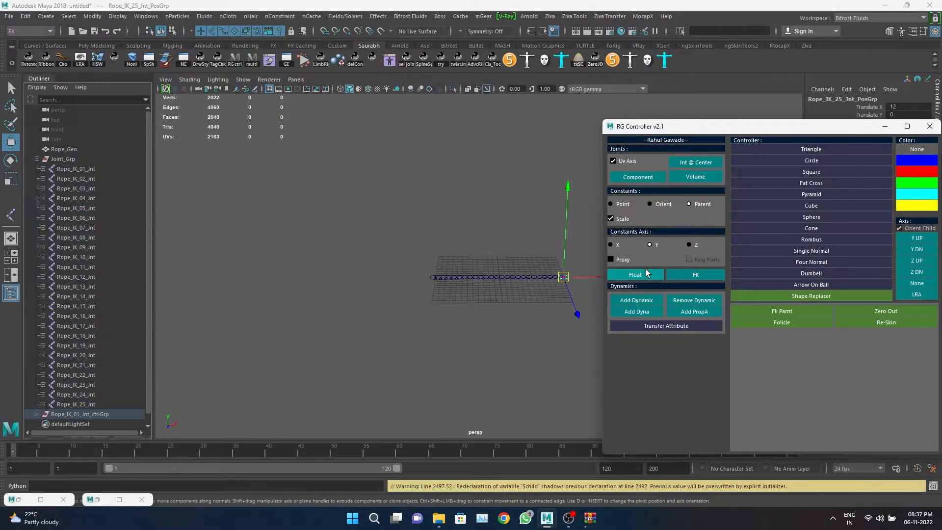
{"action": "left_click", "coordinate": [886, 128]}
Isolate Rope_IK_01_Jnt_ctrlGrp and colour all of its controllers yellow with RG Controller.
{"action": "left_click", "coordinate": [74, 414]}
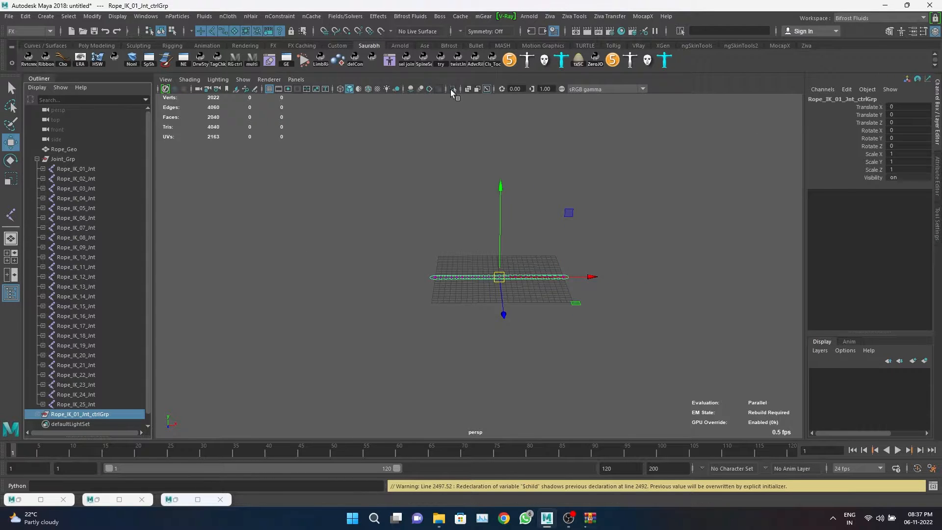
{"action": "left_click", "coordinate": [453, 89]}
{"action": "left_click_drag", "start_coordinate": [382, 203], "coordinate": [772, 375]}
{"action": "left_click", "coordinate": [239, 64]}
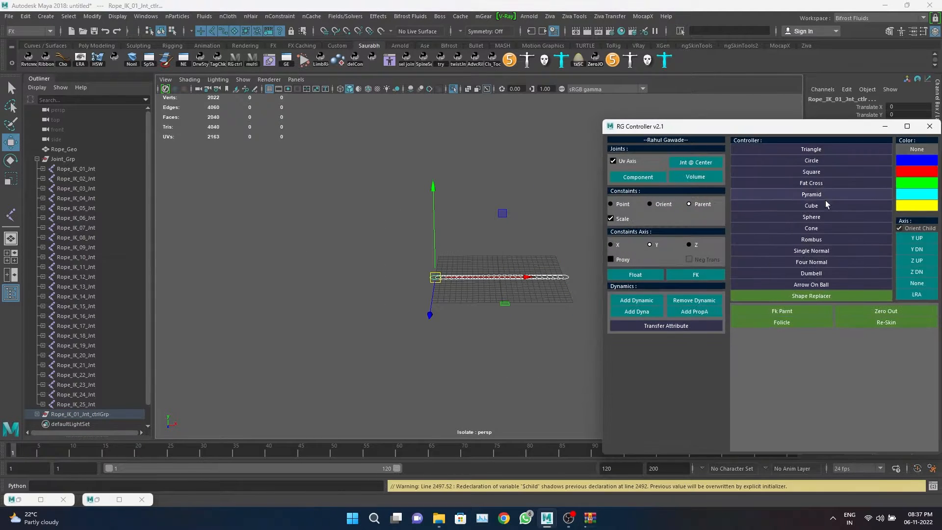
{"action": "left_click", "coordinate": [929, 126]}
Scale the control vertices of all controllers and raise them above the rope, then leave isolation and component mode.
{"action": "key", "text": "F8"}
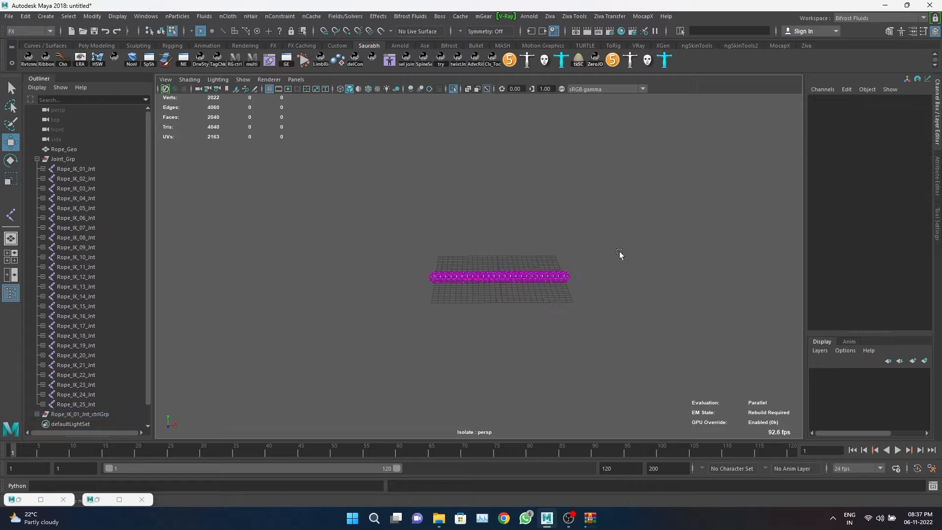
{"action": "left_click_drag", "start_coordinate": [621, 256], "coordinate": [414, 304]}
{"action": "key", "text": "r"}
{"action": "key", "text": "f"}
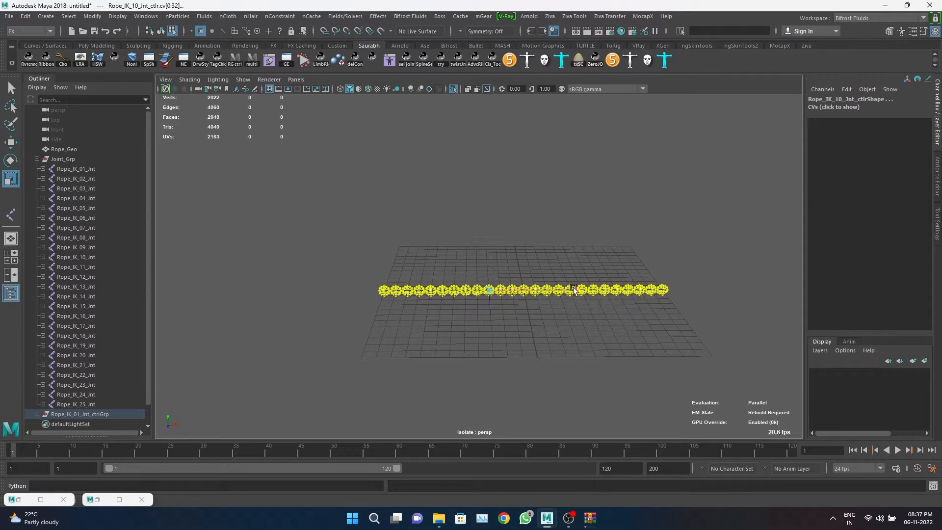
{"action": "key", "text": "w"}
{"action": "left_click", "coordinate": [454, 88]}
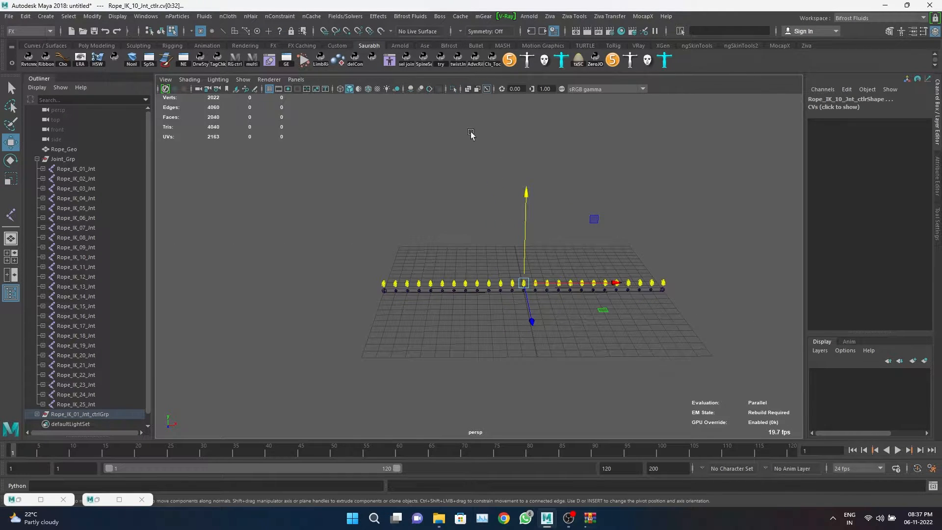
{"action": "left_click_drag", "start_coordinate": [471, 265], "coordinate": [561, 229], "text": "alt"}
{"action": "key", "text": "F8"}
Test the controllers near the rope's start against their joints and undo the changes.
{"action": "left_click_drag", "start_coordinate": [557, 196], "coordinate": [466, 205], "text": "alt"}
{"action": "left_click", "coordinate": [516, 227]}
{"action": "left_click", "coordinate": [507, 263]}
{"action": "key", "text": "ctrl+z"}
{"action": "scroll", "coordinate": [320, 271], "scroll_direction": "up", "scroll_amount": 3}
{"action": "left_click", "coordinate": [105, 170]}
{"action": "key", "text": "f"}
{"action": "scroll", "coordinate": [419, 277], "scroll_direction": "up", "scroll_amount": 2}
{"action": "left_click", "coordinate": [478, 204]}
{"action": "key", "text": "ctrl+z"}
Try moving the Rope_IK_02_Jnt controller, undo the move and select the Rope_IK_03_Jnt controller.
{"action": "left_click", "coordinate": [570, 213]}
{"action": "left_click_drag", "start_coordinate": [560, 263], "coordinate": [545, 245]}
{"action": "key", "text": "ctrl+z"}
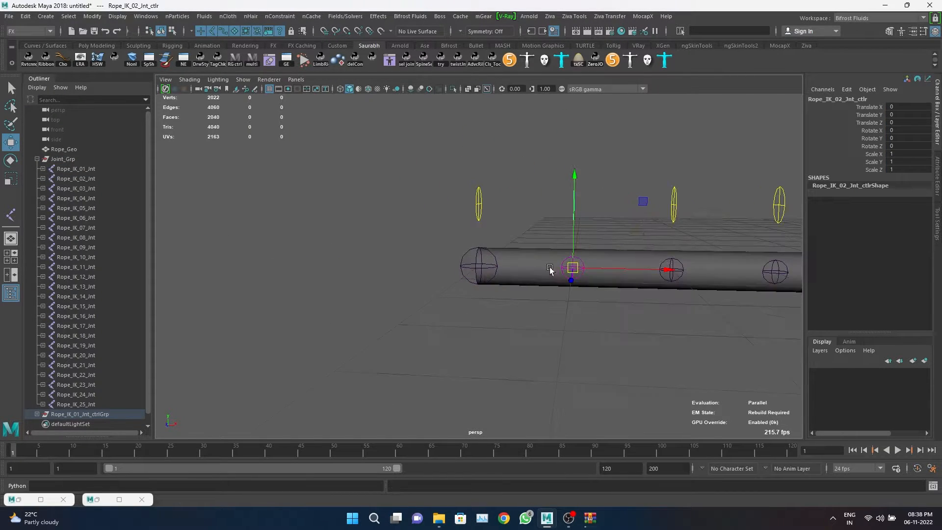
{"action": "left_click", "coordinate": [671, 269]}
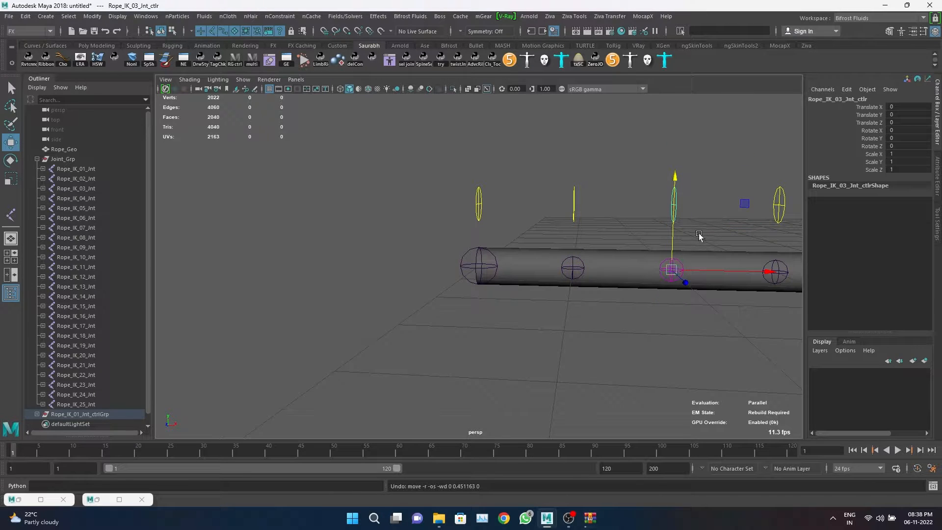
{"action": "scroll", "coordinate": [699, 236], "scroll_direction": "down", "scroll_amount": 3}
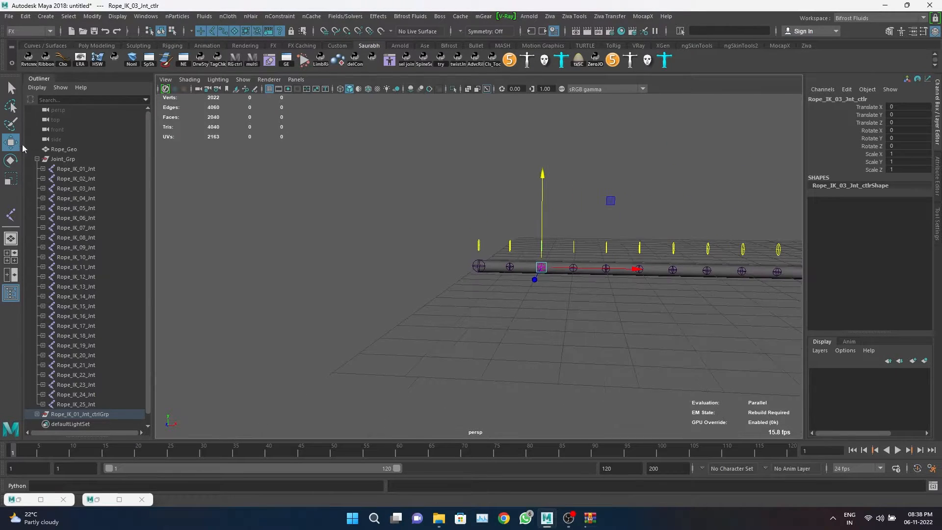
Rename the IK controllers' parent group as Rope_IK_Ctrl_Grp.
{"action": "left_click", "coordinate": [37, 159]}
{"action": "left_click", "coordinate": [93, 170]}
{"action": "double_click", "coordinate": [94, 169]}
{"action": "type", "text": "R"}
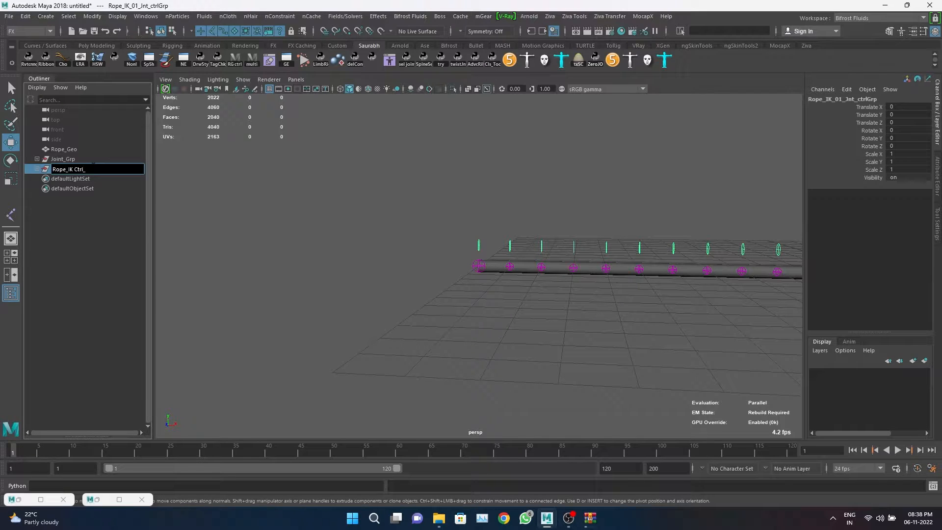
{"action": "type", "text": "ope_IK_Ctrl_Grp"}
{"action": "key", "text": "Return"}
Replace Jnt_ctlr with Ctrl in the names throughout the Rope_IK_Ctrl_Grp hierarchy.
{"action": "left_click", "coordinate": [37, 169]}
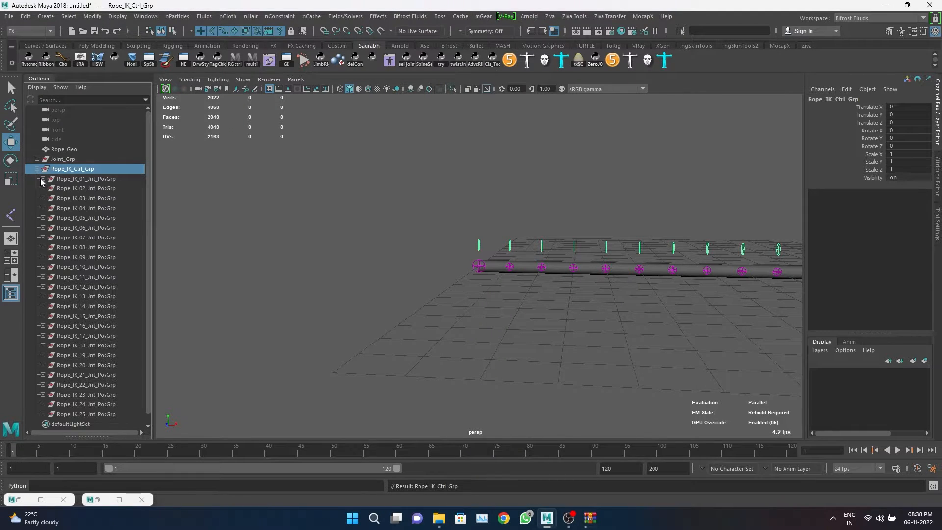
{"action": "left_click", "coordinate": [93, 179]}
{"action": "left_click", "coordinate": [43, 178]}
{"action": "scroll", "coordinate": [367, 61], "scroll_direction": "down", "scroll_amount": 1}
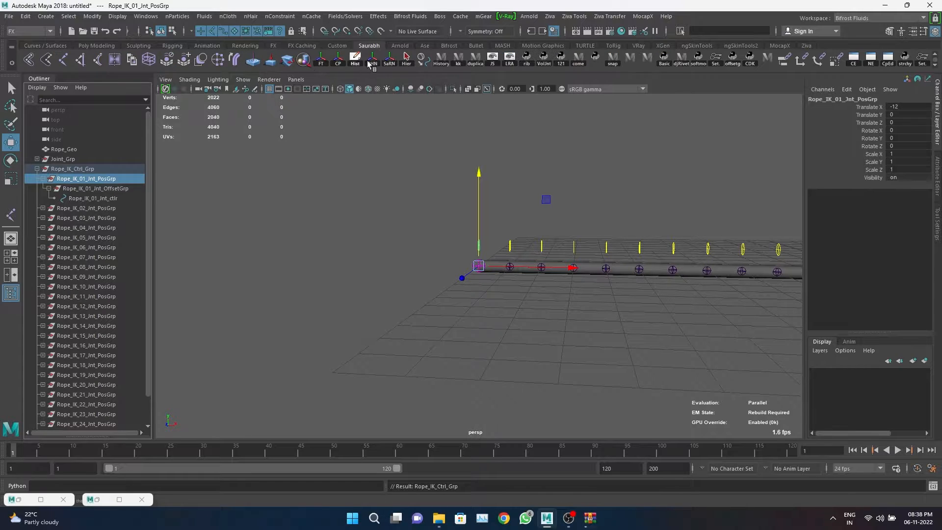
{"action": "left_click", "coordinate": [389, 59]}
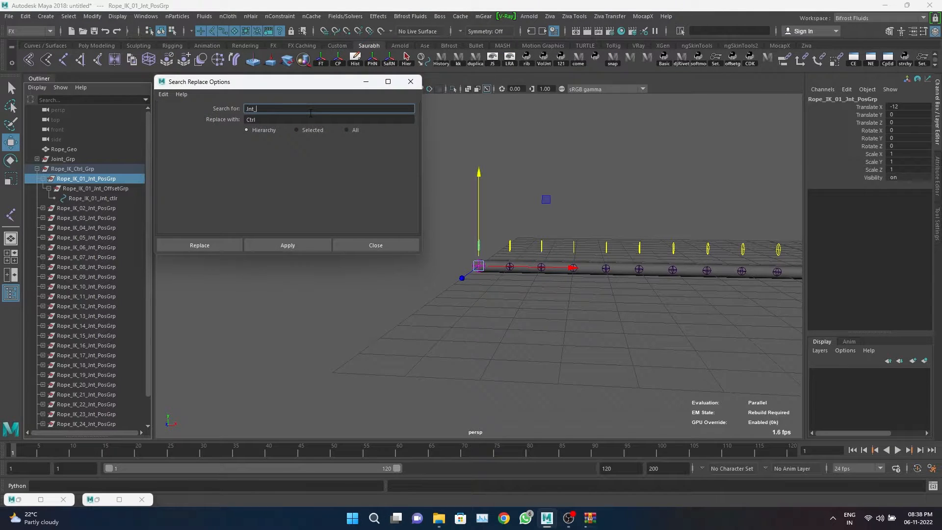
{"action": "type", "text": "Jnt_ctlr"}
{"action": "key", "text": "Tab"}
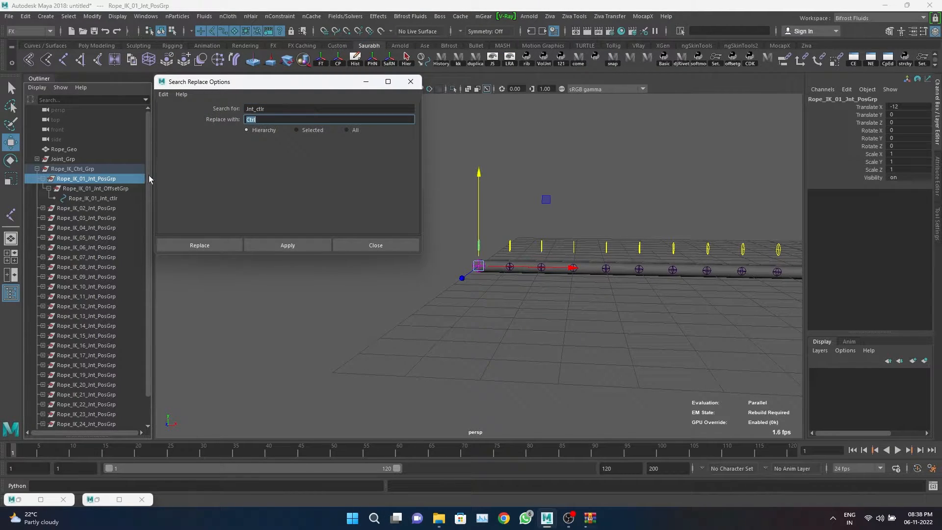
{"action": "left_click", "coordinate": [111, 169]}
{"action": "left_click", "coordinate": [306, 244]}
{"action": "left_click", "coordinate": [383, 246]}
{"action": "left_click", "coordinate": [463, 277]}
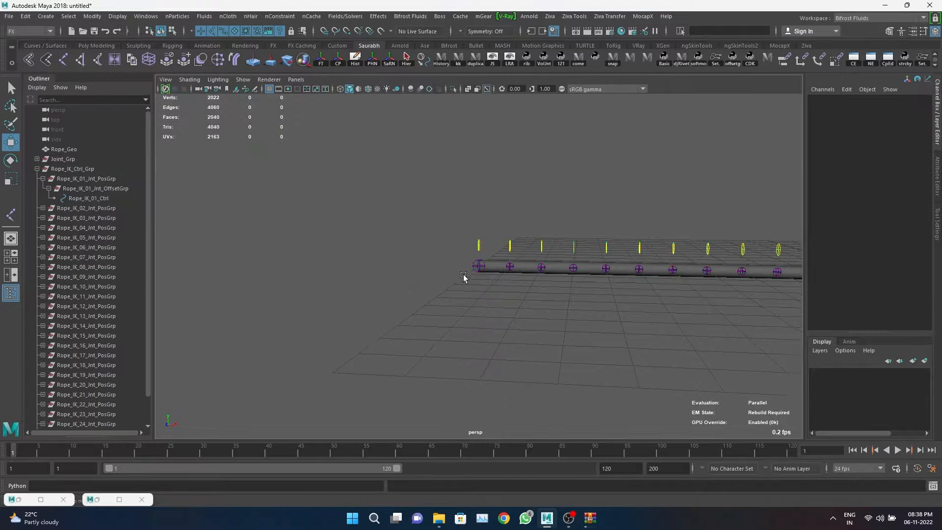
Rebuild the parent groups of all IK controllers as Grp, Sdk and Off groups and check the Rope_IK_10_Grp hierarchy.
{"action": "scroll", "coordinate": [463, 278], "scroll_direction": "down", "scroll_amount": 5}
{"action": "left_click_drag", "start_coordinate": [442, 241], "coordinate": [534, 247]}
{"action": "key", "text": "space"}
{"action": "left_click_drag", "start_coordinate": [728, 275], "coordinate": [727, 294]}
{"action": "left_click_drag", "start_coordinate": [765, 237], "coordinate": [192, 249]}
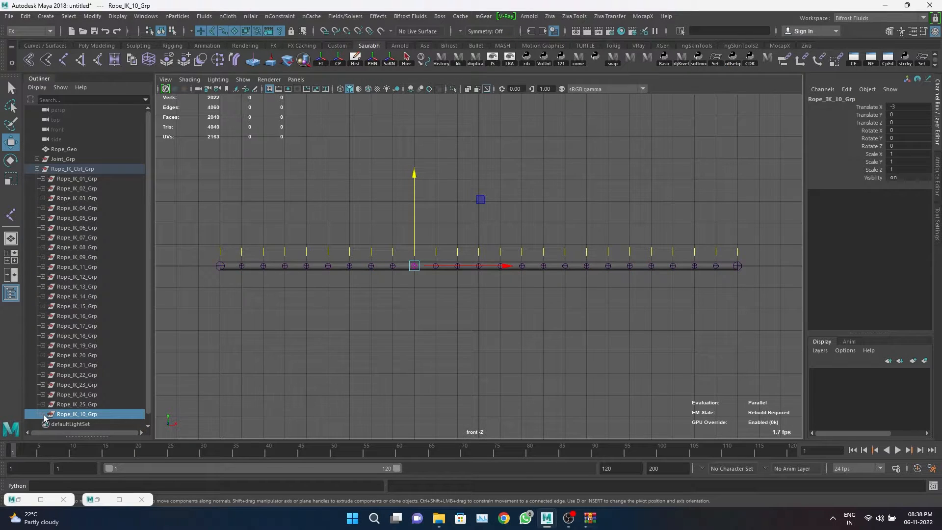
{"action": "left_click", "coordinate": [43, 414], "text": "shift"}
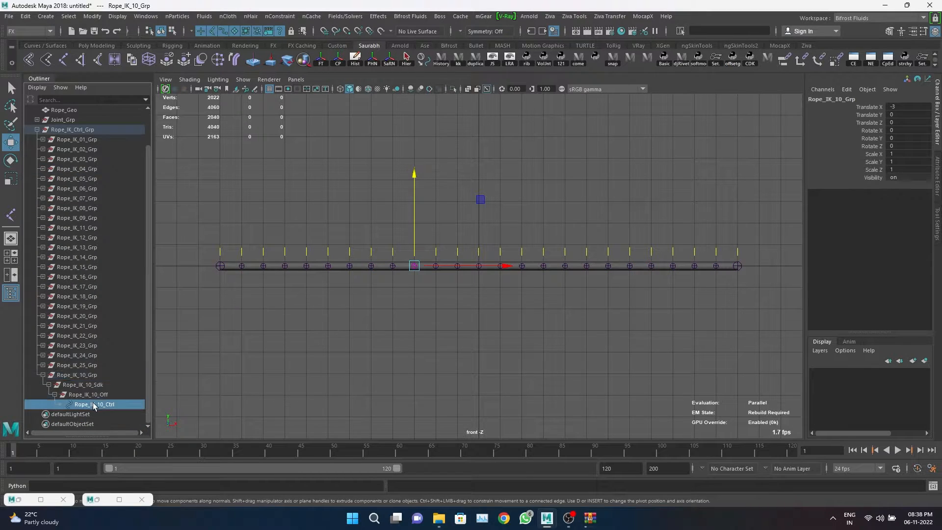
{"action": "left_click", "coordinate": [93, 402]}
Move Rope_IK_10_Grp between Rope_IK_09_Grp and Rope_IK_11_Grp, then return to the perspective view and collapse Rope_IK_Ctrl_Grp.
{"action": "left_click_drag", "start_coordinate": [98, 140], "coordinate": [72, 218]}
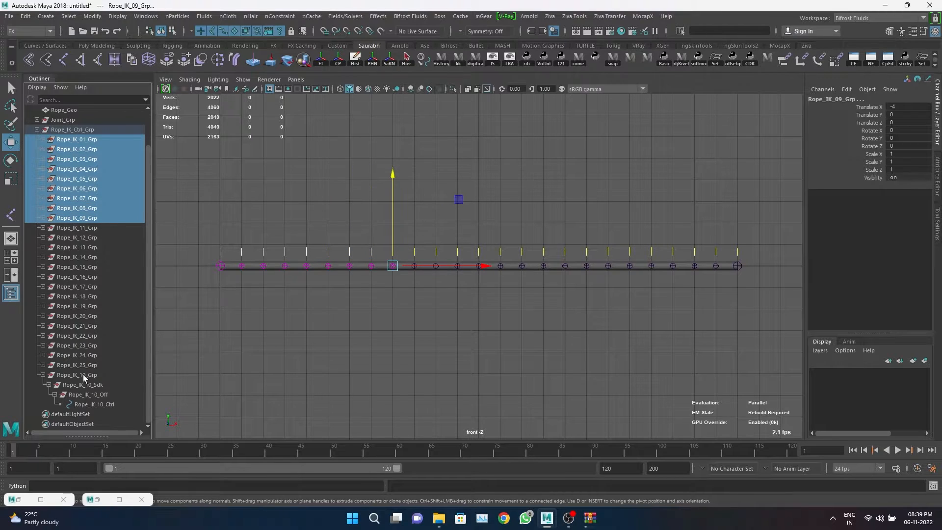
{"action": "left_click", "coordinate": [83, 375], "text": "ctrl"}
{"action": "middle_click_drag", "start_coordinate": [87, 375], "coordinate": [88, 224]}
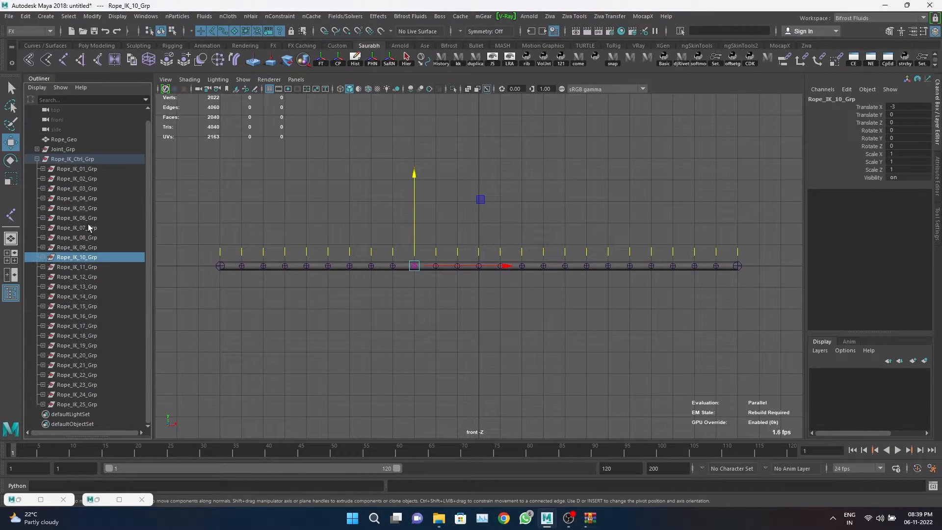
{"action": "left_click", "coordinate": [91, 248]}
{"action": "left_click", "coordinate": [260, 290]}
{"action": "key", "text": "space"}
{"action": "key", "text": "space"}
{"action": "right_click_drag", "start_coordinate": [473, 252], "coordinate": [572, 286], "text": "alt"}
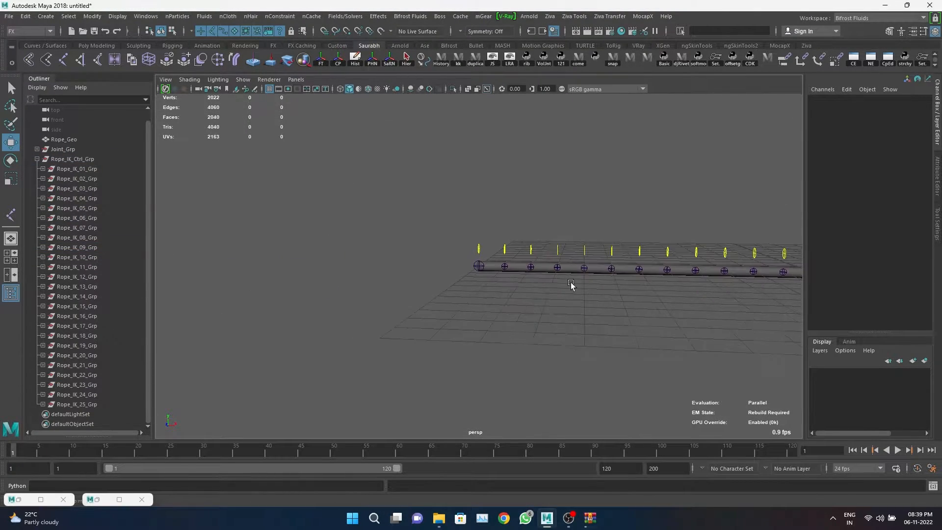
{"action": "middle_click_drag", "start_coordinate": [572, 286], "coordinate": [529, 292], "text": "alt"}
{"action": "left_click", "coordinate": [37, 159]}
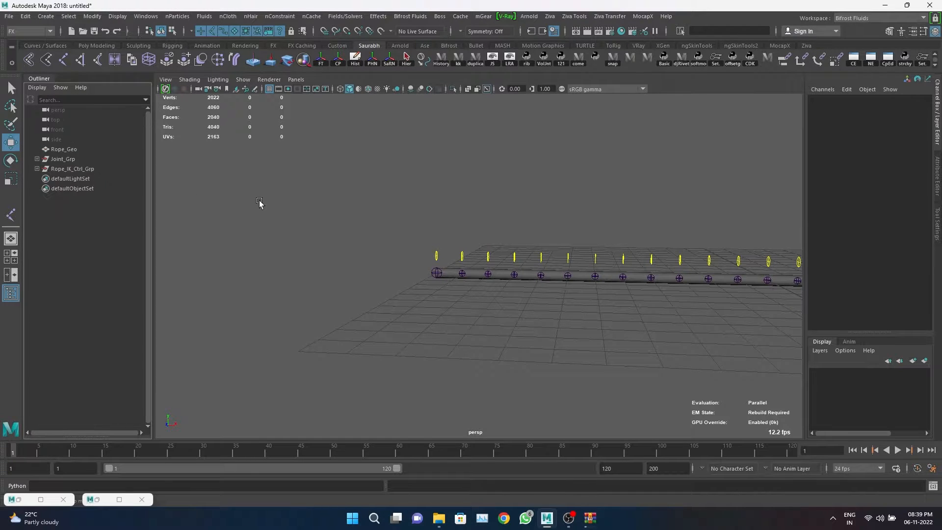
Create a chain of cube FK controllers from Rope_IK_01_Grp to Rope_IK_25_Grp with Multi Controller, using the Others object type.
{"action": "left_click", "coordinate": [37, 169]}
{"action": "left_click", "coordinate": [76, 168]}
{"action": "left_click", "coordinate": [77, 405], "text": "shift"}
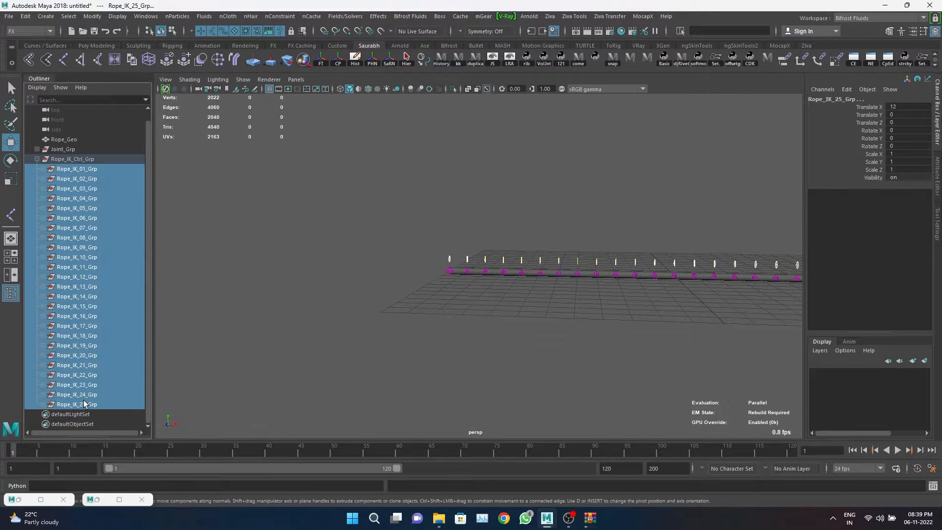
{"action": "scroll", "coordinate": [597, 63], "scroll_direction": "down", "scroll_amount": 1}
{"action": "left_click", "coordinate": [251, 60]}
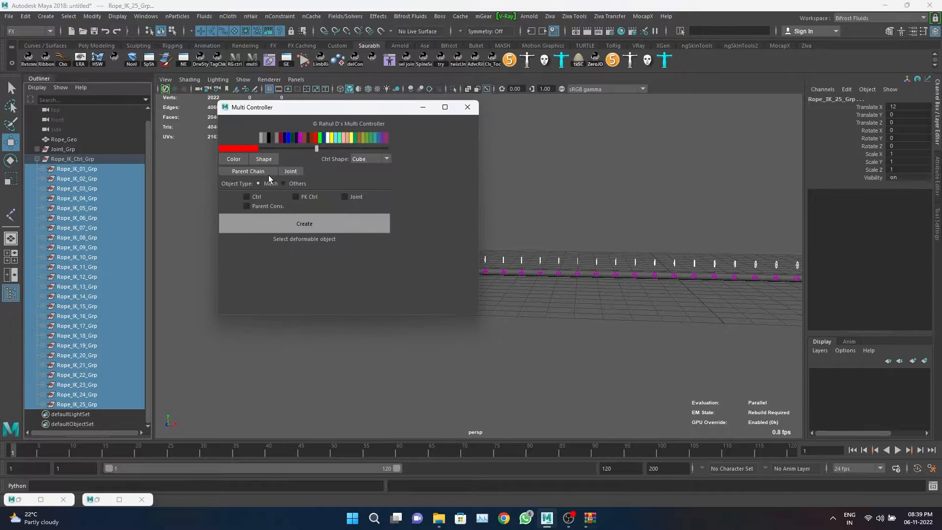
{"action": "left_click", "coordinate": [318, 225]}
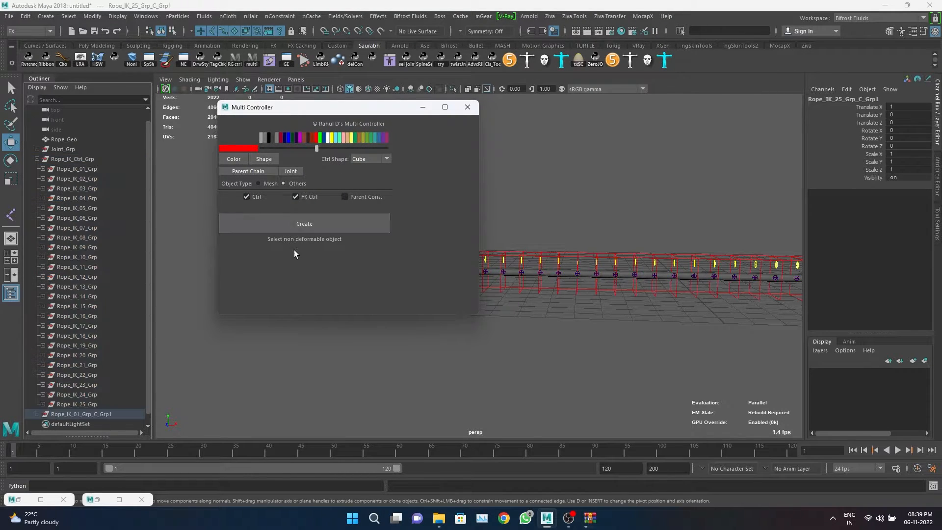
Replace Grp_C with Ctrl in the names of the new cube controller hierarchy and close Multi Controller.
{"action": "left_click", "coordinate": [36, 415]}
{"action": "scroll", "coordinate": [391, 63], "scroll_direction": "down", "scroll_amount": 1}
{"action": "left_click", "coordinate": [389, 59]}
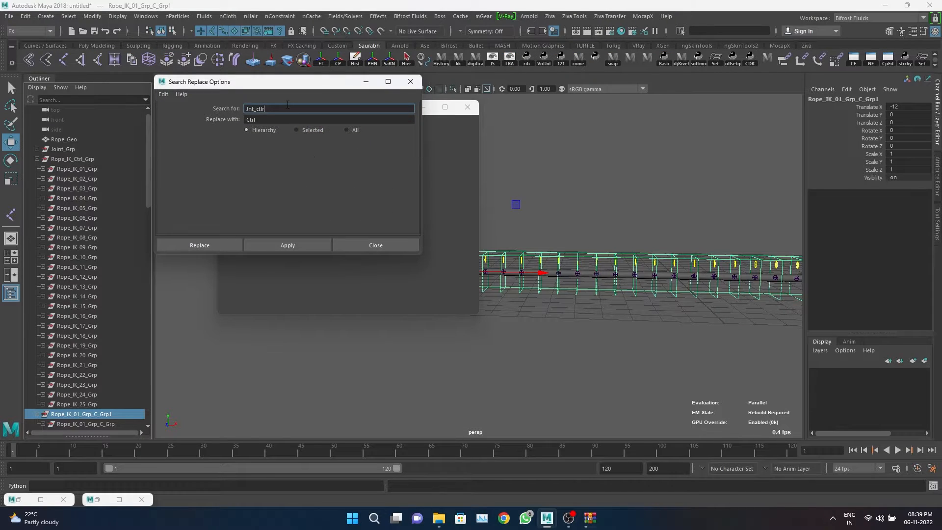
{"action": "type", "text": "_C"}
{"action": "key", "text": "Tab"}
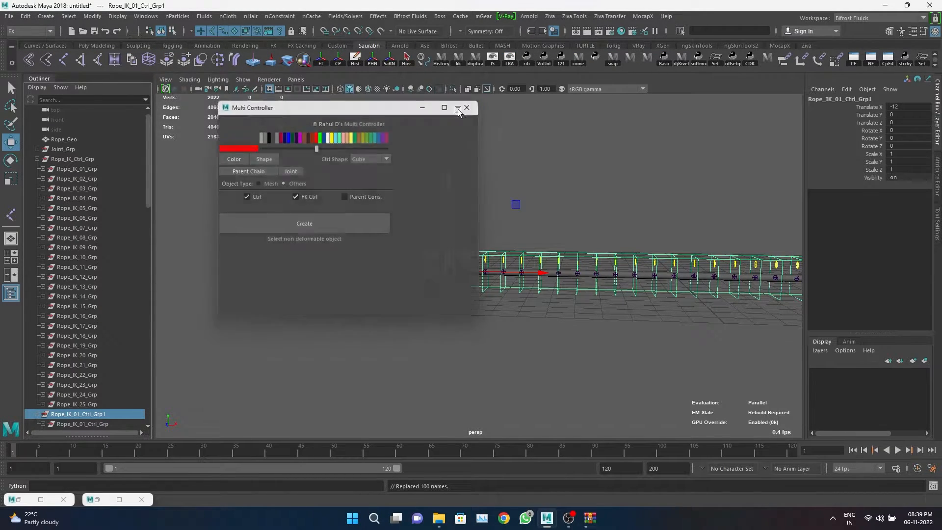
{"action": "left_click", "coordinate": [465, 107]}
Try to select the control vertices of all cube controllers in component mode, ready for scaling.
{"action": "left_click", "coordinate": [399, 195]}
{"action": "scroll", "coordinate": [399, 195], "scroll_direction": "down", "scroll_amount": 3}
{"action": "scroll", "coordinate": [89, 328], "scroll_direction": "down", "scroll_amount": 4}
{"action": "left_click", "coordinate": [90, 277]}
{"action": "key", "text": "space"}
{"action": "left_click_drag", "start_coordinate": [412, 284], "coordinate": [379, 285]}
{"action": "key", "text": "space"}
{"action": "left_click_drag", "start_coordinate": [381, 283], "coordinate": [386, 301]}
{"action": "key", "text": "space"}
{"action": "left_click_drag", "start_coordinate": [434, 333], "coordinate": [503, 334]}
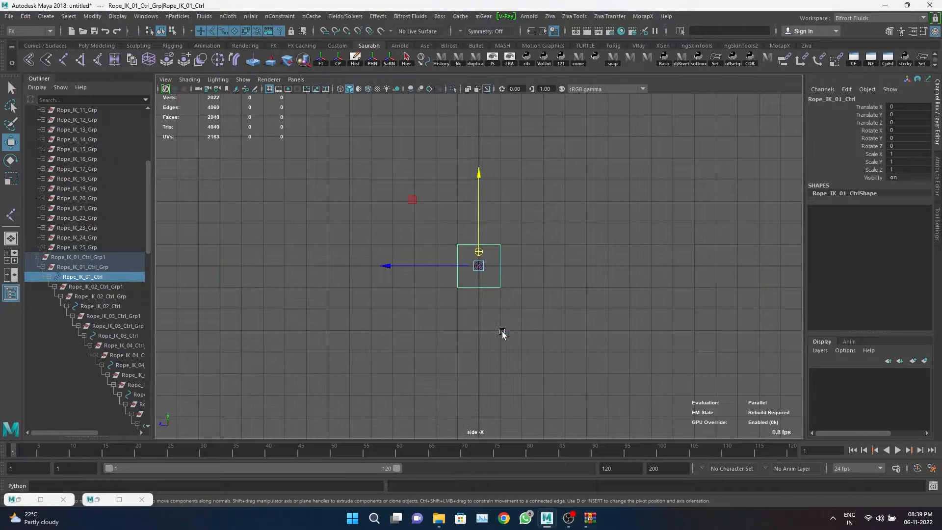
{"action": "left_click_drag", "start_coordinate": [485, 280], "coordinate": [518, 313]}
{"action": "key", "text": "F8"}
{"action": "left_click_drag", "start_coordinate": [528, 278], "coordinate": [452, 319]}
{"action": "key", "text": "r"}
{"action": "key", "text": "space"}
{"action": "left_click_drag", "start_coordinate": [491, 289], "coordinate": [495, 313]}
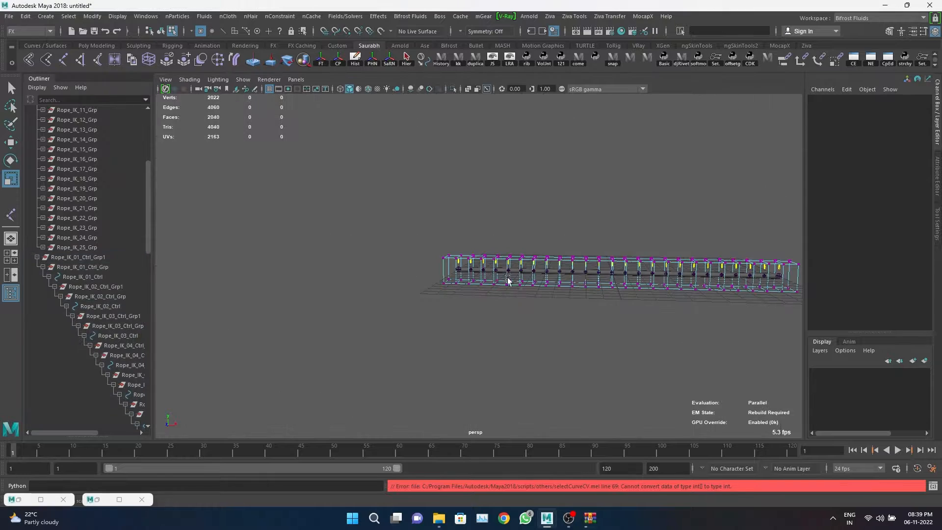
{"action": "key", "text": "f"}
{"action": "left_click", "coordinate": [625, 333]}
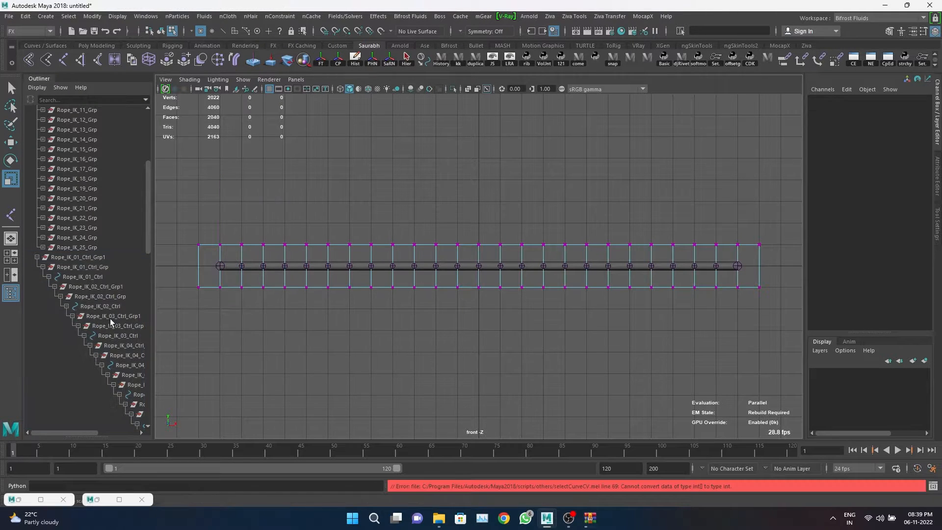
Replace IK with FK in the names throughout the Rope_IK_01_Ctrl_Grp1 hierarchy.
{"action": "left_click", "coordinate": [85, 258]}
{"action": "left_click", "coordinate": [373, 59]}
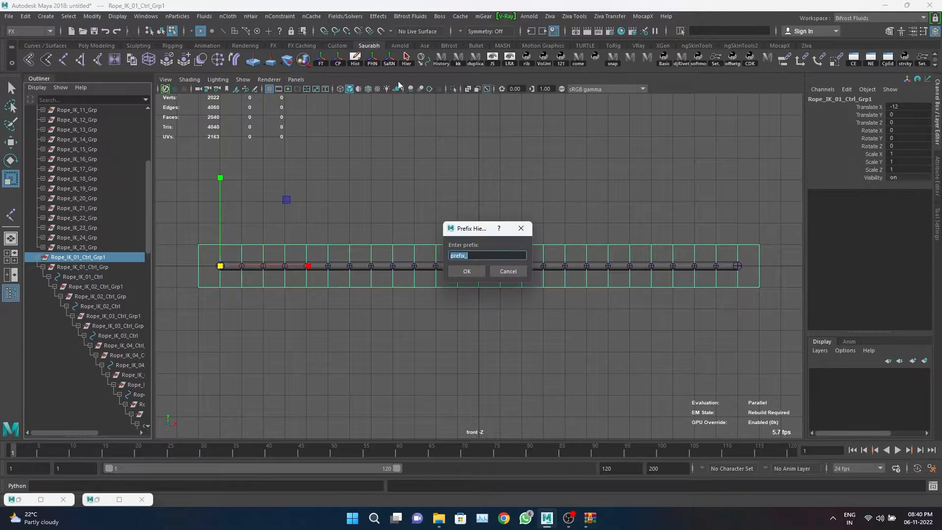
{"action": "left_click", "coordinate": [524, 228]}
{"action": "left_click", "coordinate": [418, 59]}
{"action": "type", "text": "IK"}
{"action": "key", "text": "Tab"}
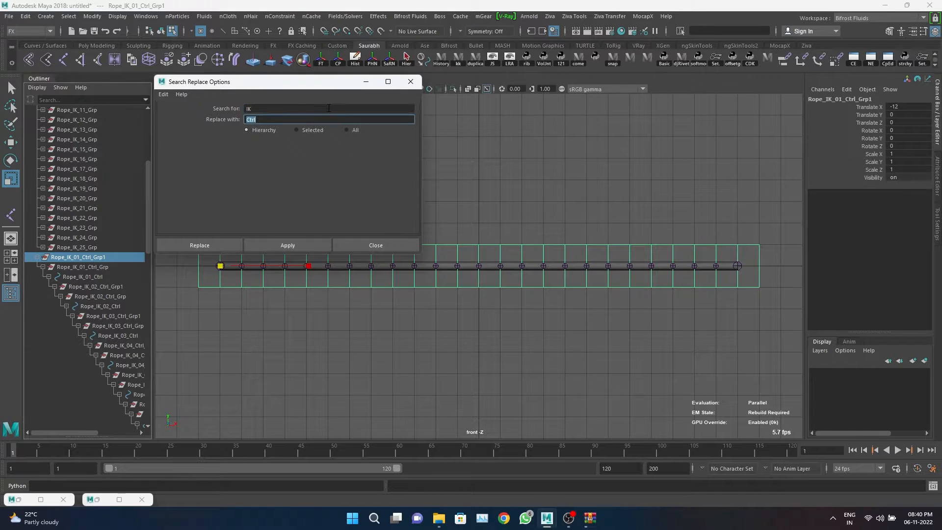
{"action": "left_click", "coordinate": [314, 244]}
{"action": "left_click", "coordinate": [350, 245]}
Scale the control vertices of all FK cube controllers down and flatten them along the rope, then leave component mode.
{"action": "key", "text": "space"}
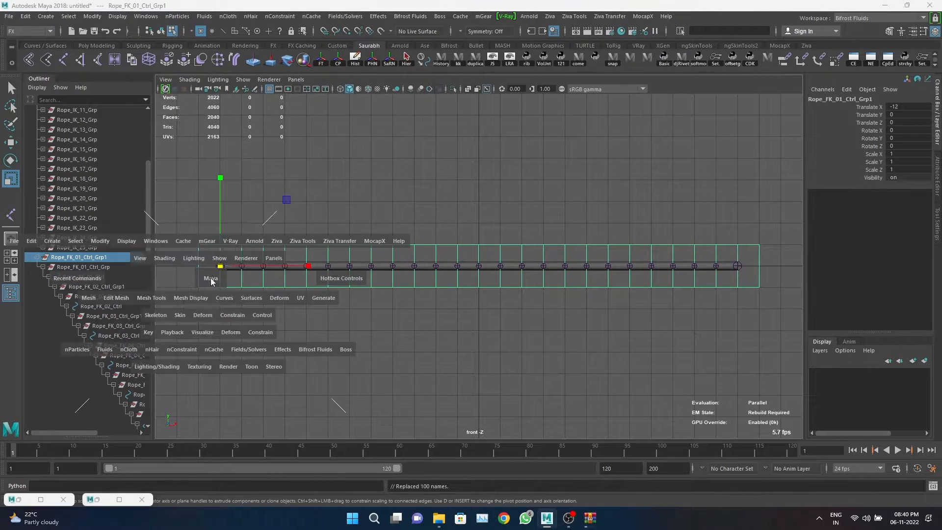
{"action": "left_click_drag", "start_coordinate": [216, 279], "coordinate": [304, 280]}
{"action": "left_click", "coordinate": [551, 249]}
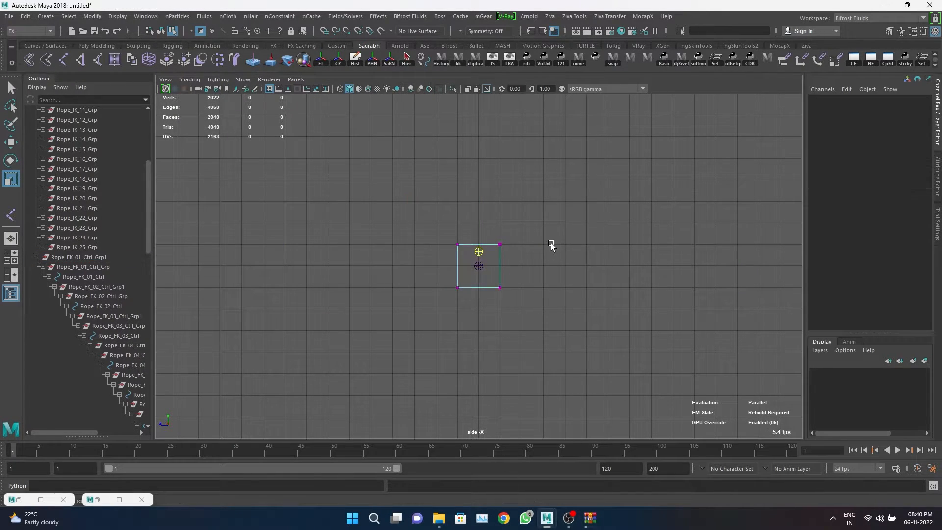
{"action": "key", "text": "F8"}
{"action": "left_click_drag", "start_coordinate": [527, 272], "coordinate": [498, 298]}
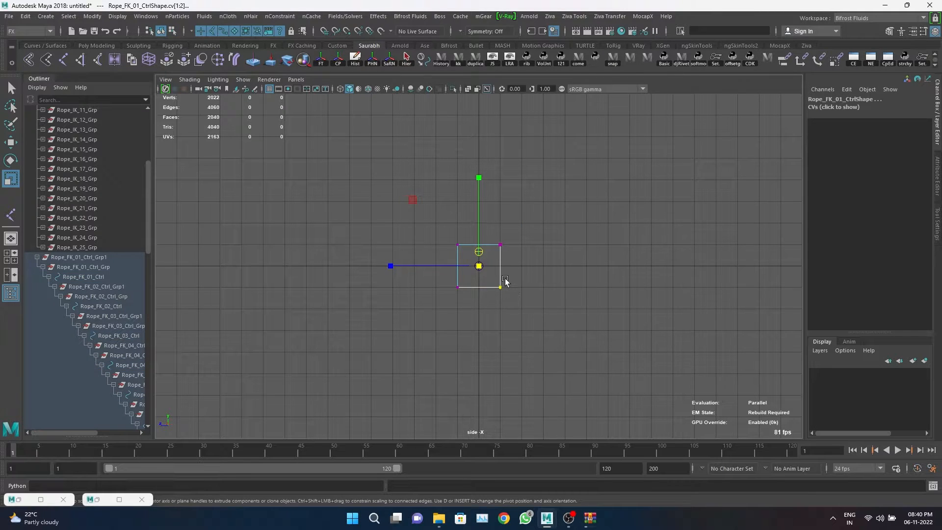
{"action": "key", "text": "F8"}
{"action": "key", "text": "F8"}
{"action": "key", "text": "F8"}
{"action": "left_click_drag", "start_coordinate": [525, 223], "coordinate": [417, 317]}
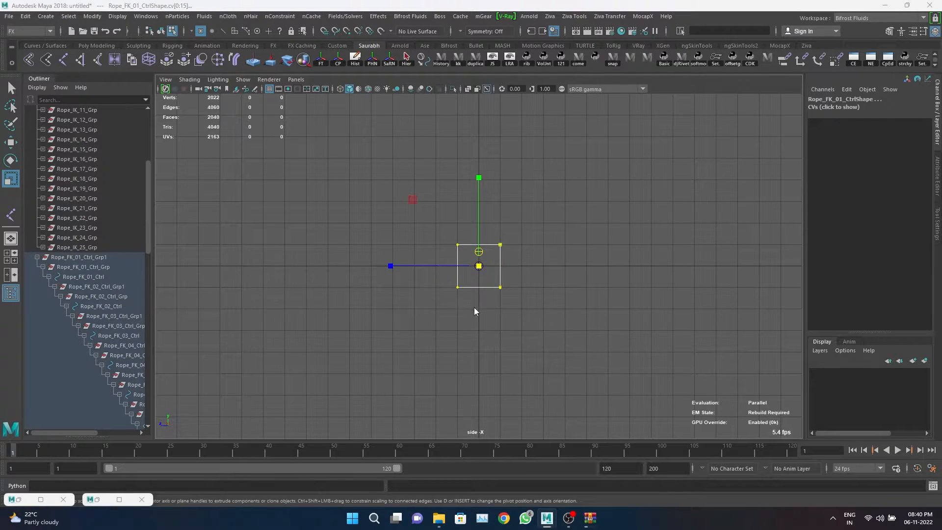
{"action": "key", "text": "space"}
{"action": "key", "text": "space"}
{"action": "left_click_drag", "start_coordinate": [542, 275], "coordinate": [384, 278]}
{"action": "left_click_drag", "start_coordinate": [459, 270], "coordinate": [347, 300]}
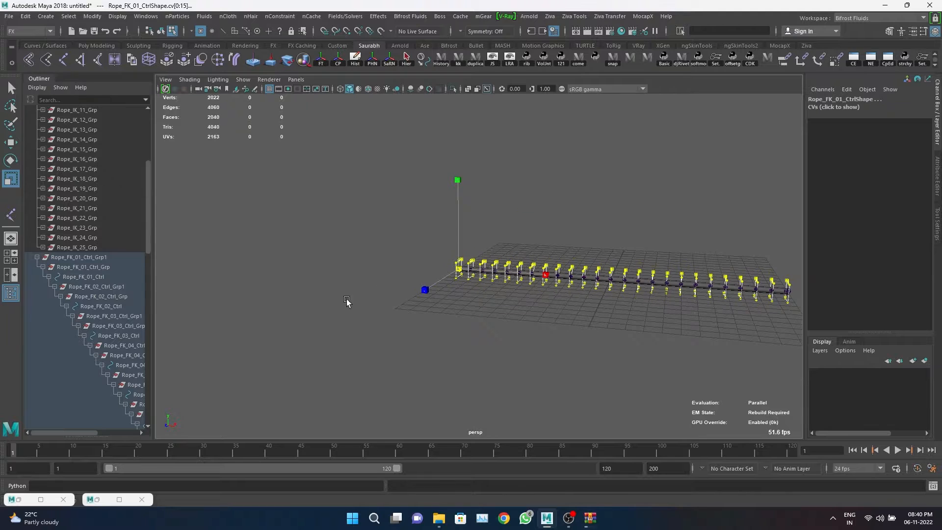
{"action": "key", "text": "F8"}
{"action": "left_click", "coordinate": [523, 168]}
{"action": "key", "text": "bracketleft"}
Try to rebuild the parent groups of all FK controllers as Grp and Sdk groups, then collapse their hierarchy.
{"action": "left_click", "coordinate": [120, 308]}
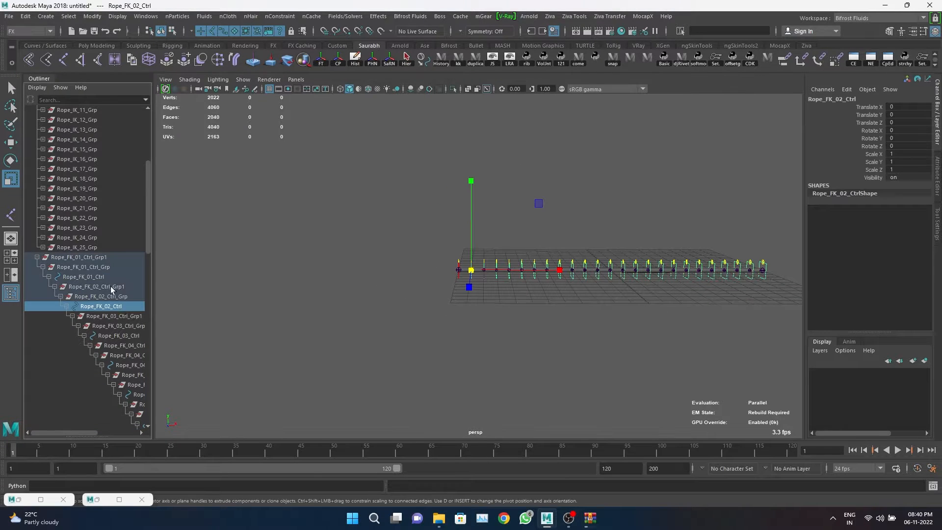
{"action": "key", "text": "space"}
{"action": "left_click_drag", "start_coordinate": [541, 297], "coordinate": [542, 318]}
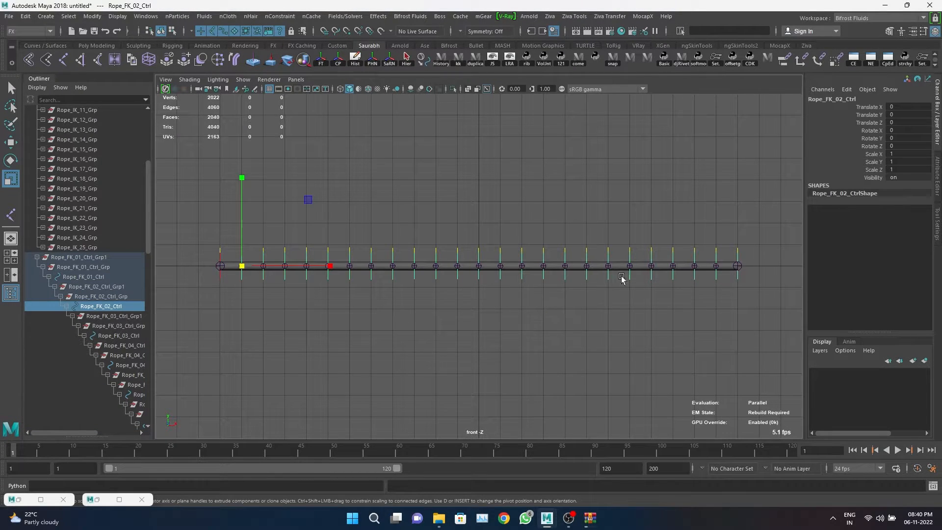
{"action": "left_click_drag", "start_coordinate": [225, 320], "coordinate": [803, 276]}
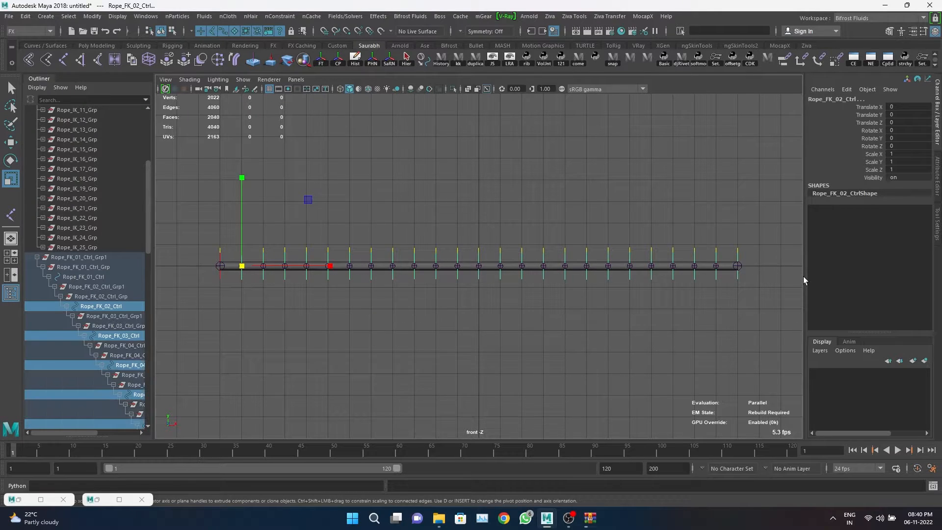
{"action": "left_click", "coordinate": [739, 62]}
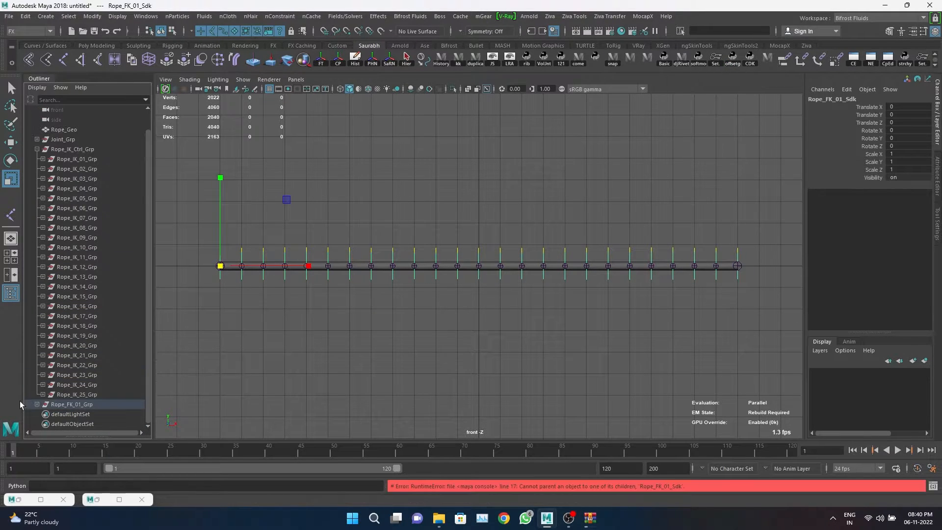
{"action": "left_click", "coordinate": [37, 404], "text": "shift"}
{"action": "left_click", "coordinate": [275, 387]}
{"action": "left_click", "coordinate": [37, 325]}
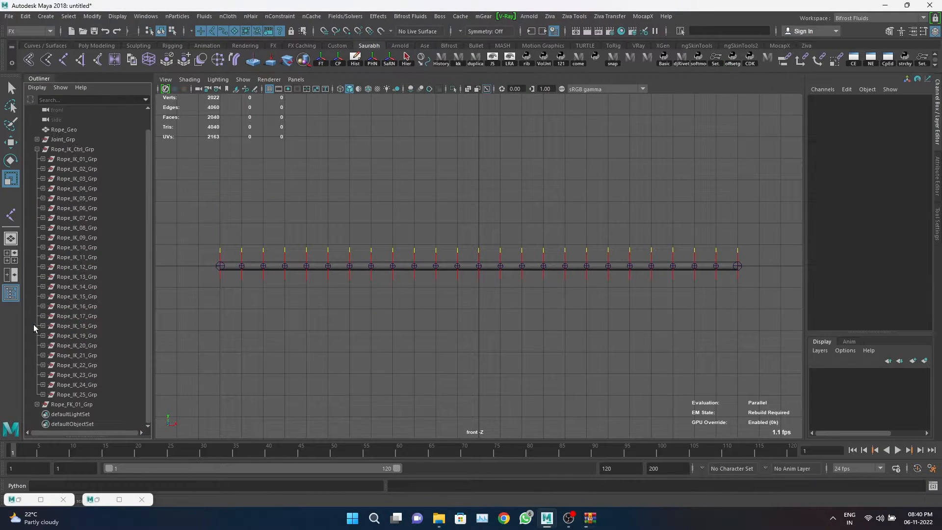
Create a reverse chain of cube FK controllers from Rope_IK_25_Grp to Rope_IK_01_Grp with Multi Controller, using the Others object type.
{"action": "left_click", "coordinate": [77, 394]}
{"action": "left_click", "coordinate": [90, 162], "text": "shift"}
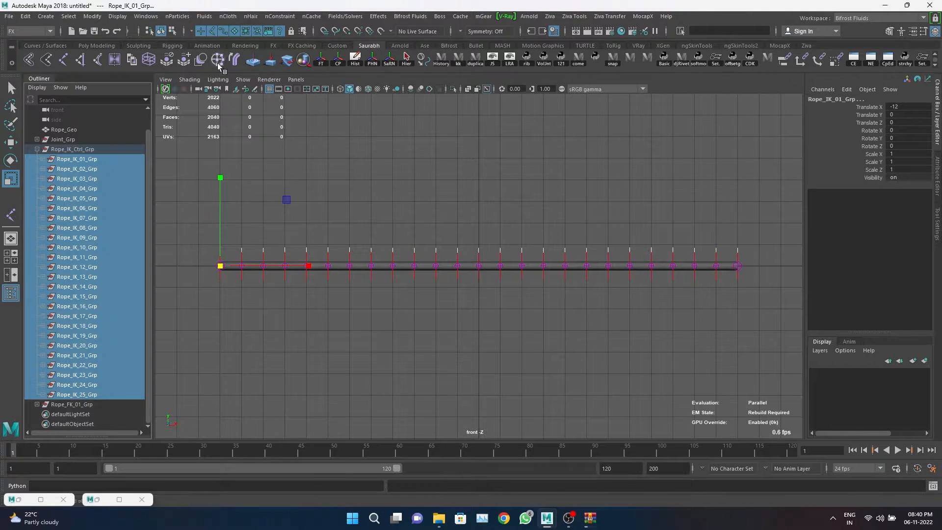
{"action": "scroll", "coordinate": [217, 63], "scroll_direction": "down", "scroll_amount": 1}
{"action": "left_click", "coordinate": [252, 60]}
{"action": "left_click", "coordinate": [293, 185]}
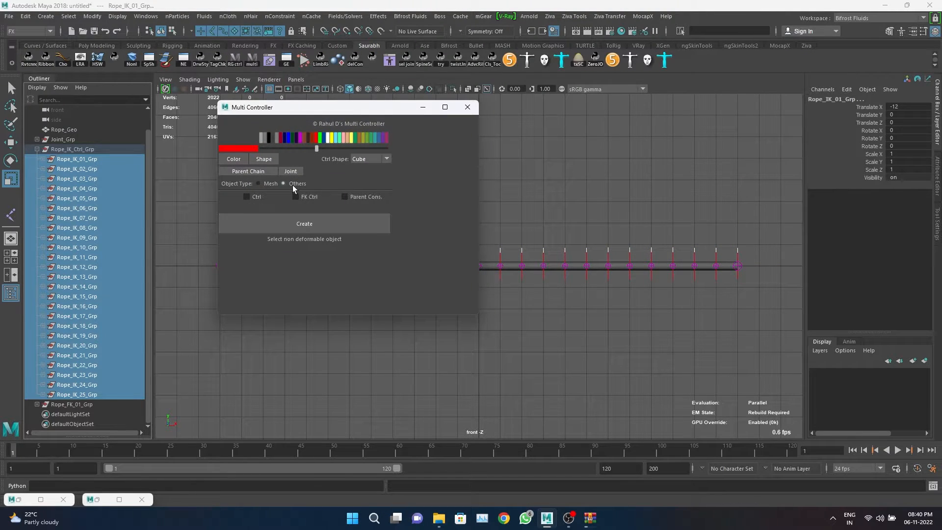
{"action": "left_click", "coordinate": [324, 223]}
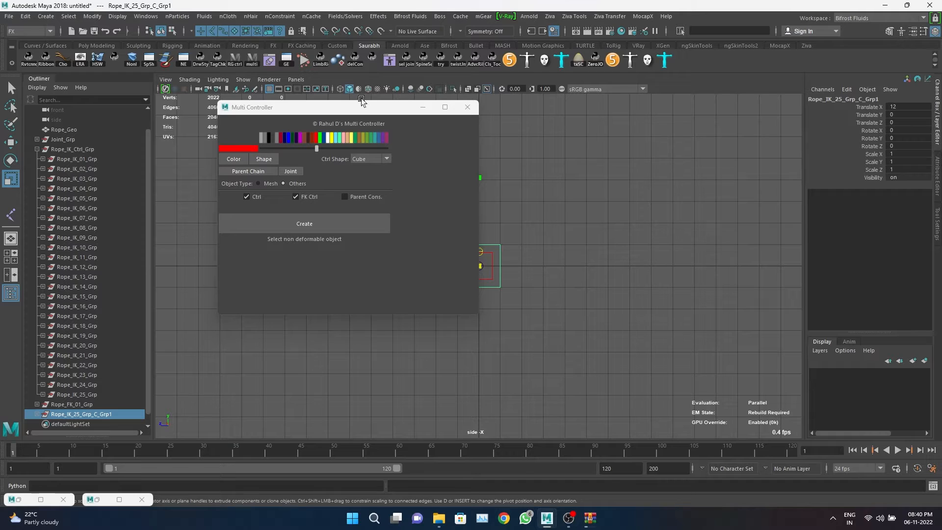
Recolor all reverse FK cube controllers blue with Multi Controller, then close the tool.
{"action": "left_click_drag", "start_coordinate": [360, 105], "coordinate": [241, 117]}
{"action": "left_click_drag", "start_coordinate": [561, 307], "coordinate": [494, 282]}
{"action": "left_click", "coordinate": [171, 150]}
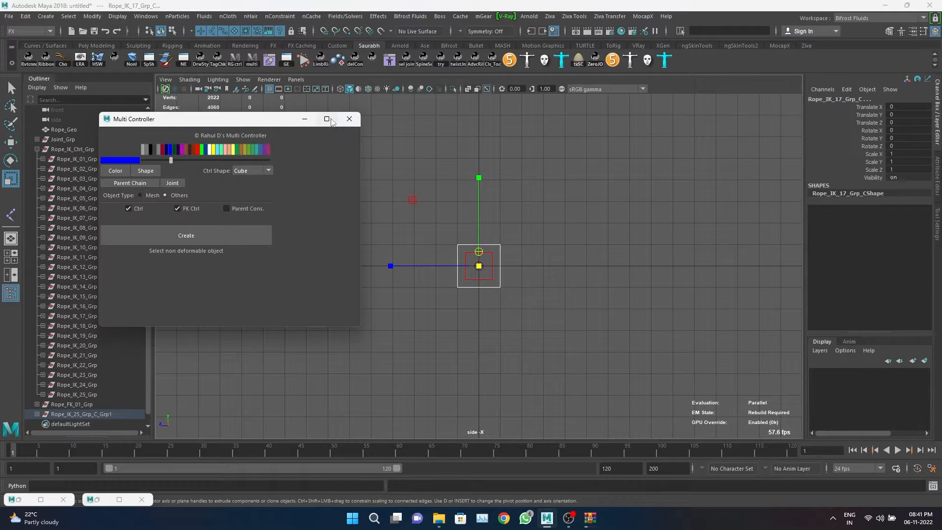
{"action": "left_click", "coordinate": [349, 119]}
{"action": "left_click", "coordinate": [499, 286]}
Replace IK with Rev_FK in the names throughout the Rope_IK_25_Grp_C_Grp1 hierarchy.
{"action": "left_click", "coordinate": [91, 414]}
{"action": "scroll", "coordinate": [237, 63], "scroll_direction": "up", "scroll_amount": 1}
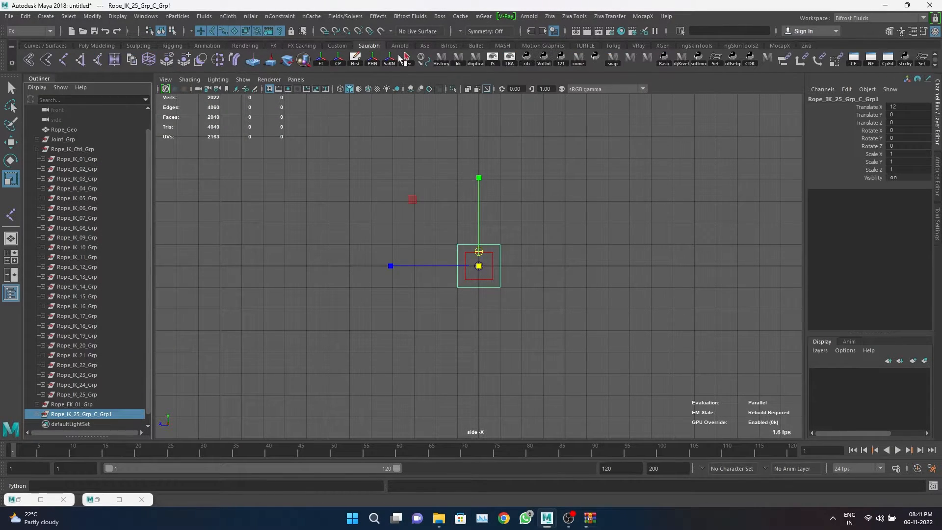
{"action": "left_click", "coordinate": [389, 59]}
{"action": "double_click", "coordinate": [289, 119]}
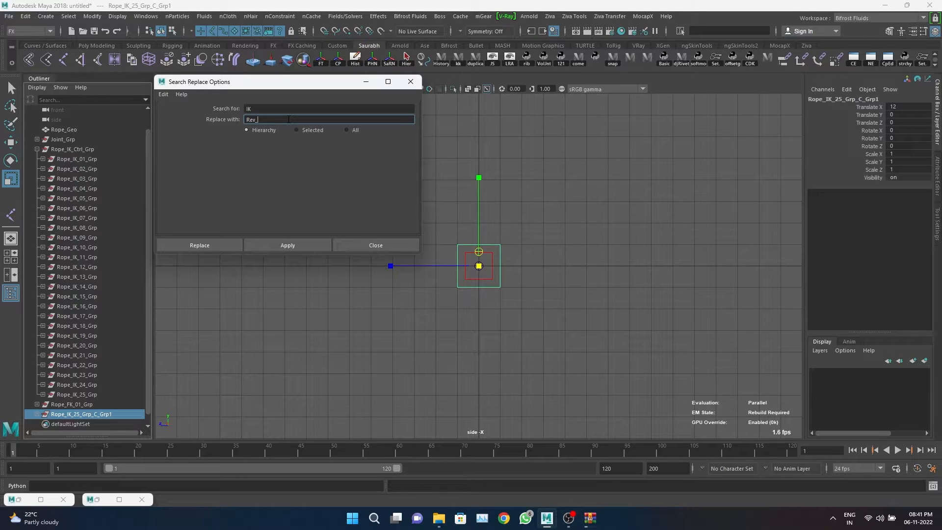
{"action": "left_click", "coordinate": [288, 245]}
{"action": "left_click", "coordinate": [354, 244]}
Expand the reverse FK hierarchy and replace Grp_C with Ctrl in the names throughout it.
{"action": "left_click", "coordinate": [38, 413]}
{"action": "scroll", "coordinate": [61, 408], "scroll_direction": "down", "scroll_amount": 1}
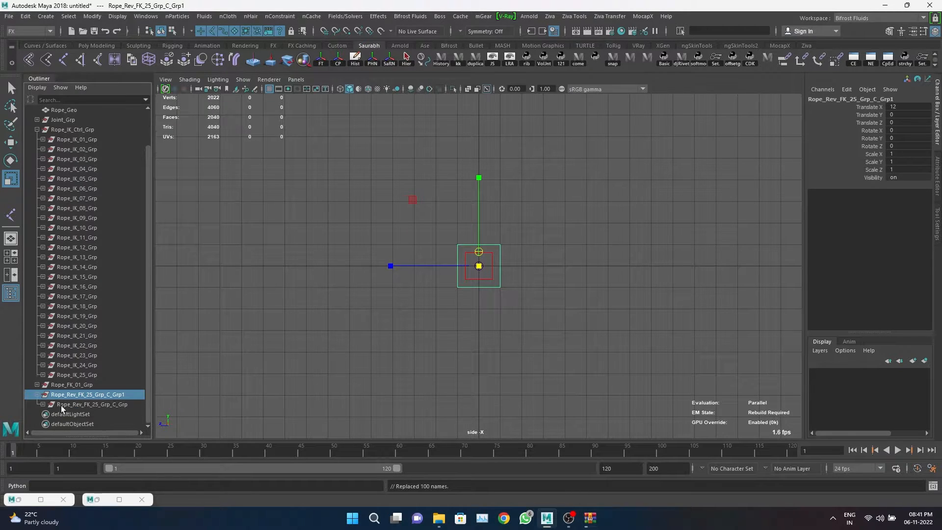
{"action": "left_click", "coordinate": [43, 404], "text": "shift"}
{"action": "left_click", "coordinate": [378, 62]}
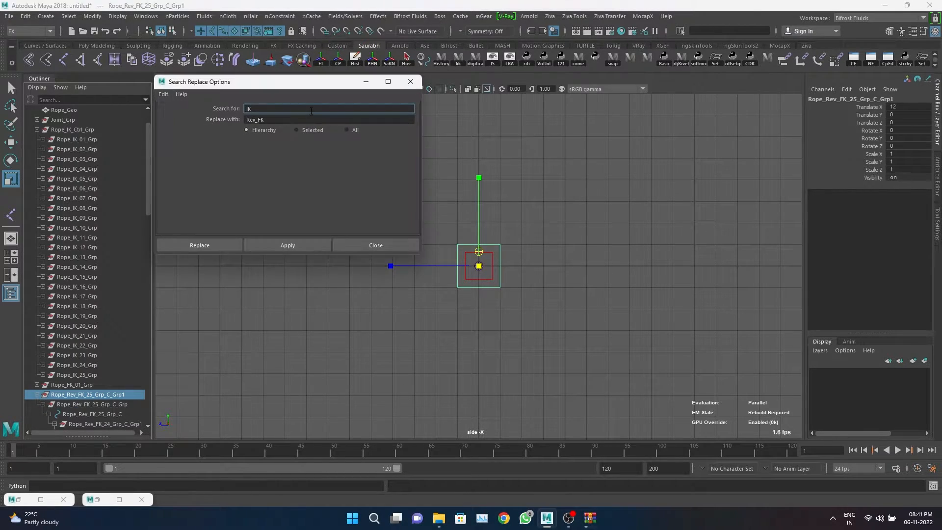
{"action": "type", "text": "Grp_C"}
{"action": "key", "text": "Tab"}
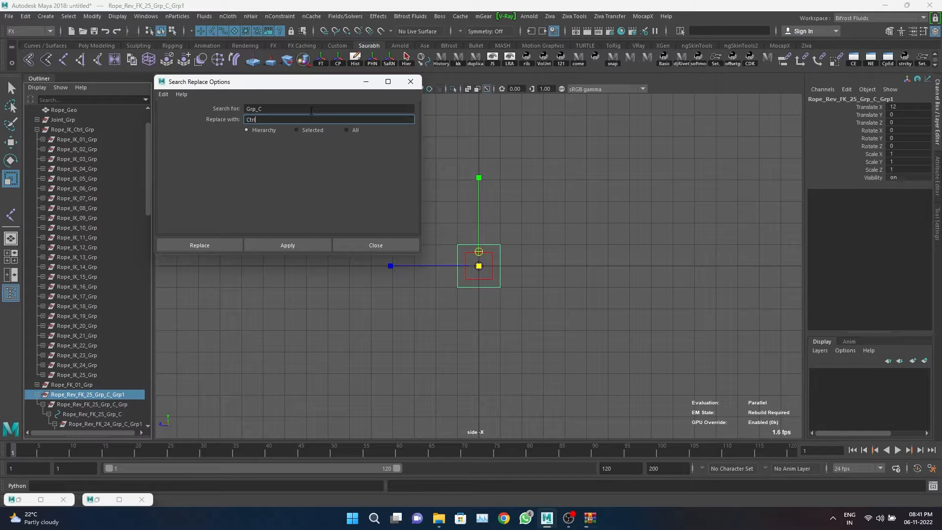
{"action": "type", "text": "Ctrl"}
{"action": "left_click", "coordinate": [288, 245]}
{"action": "left_click", "coordinate": [392, 247]}
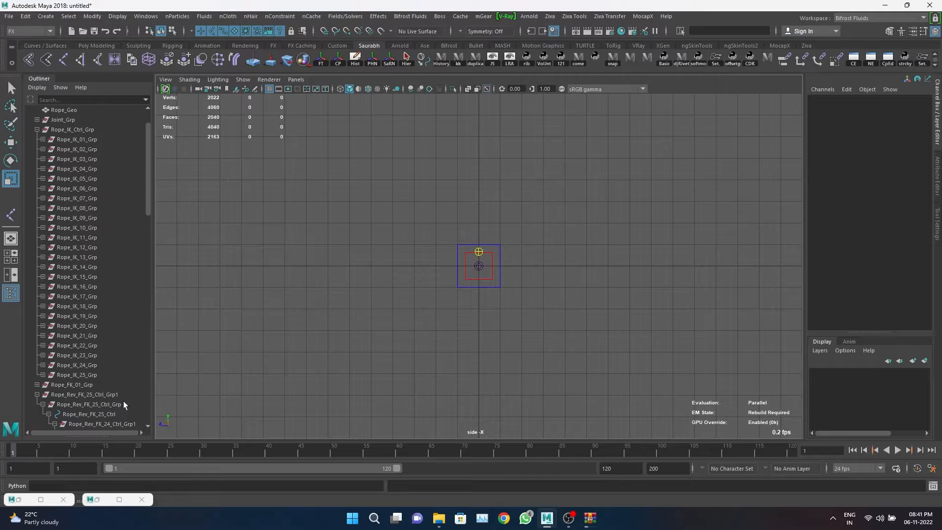
Rebuild the parent groups of all reverse FK controllers as Grp, Sdk and Off groups, then collapse their hierarchy.
{"action": "left_click", "coordinate": [497, 281]}
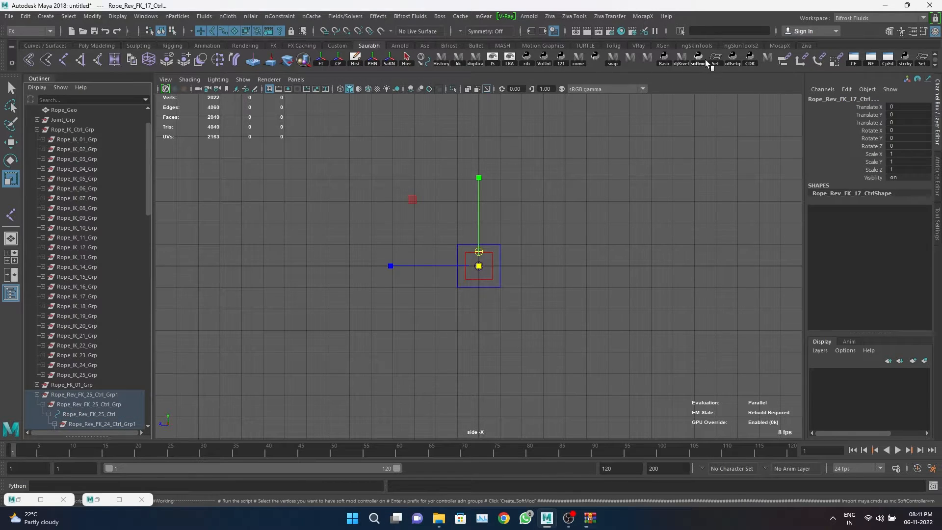
{"action": "left_click", "coordinate": [55, 424]}
{"action": "left_click", "coordinate": [115, 414]}
{"action": "left_click", "coordinate": [731, 62]}
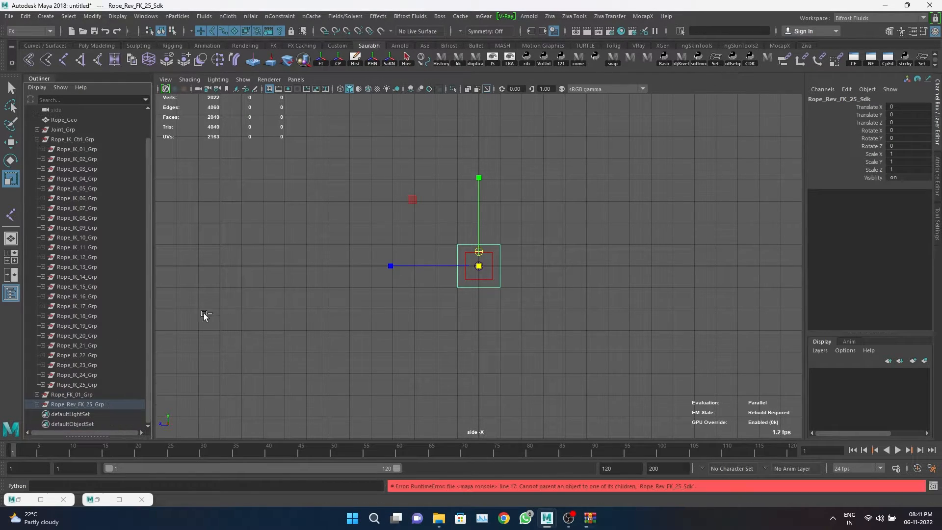
{"action": "left_click", "coordinate": [38, 404], "text": "shift"}
{"action": "scroll", "coordinate": [45, 242], "scroll_direction": "down", "scroll_amount": 10}
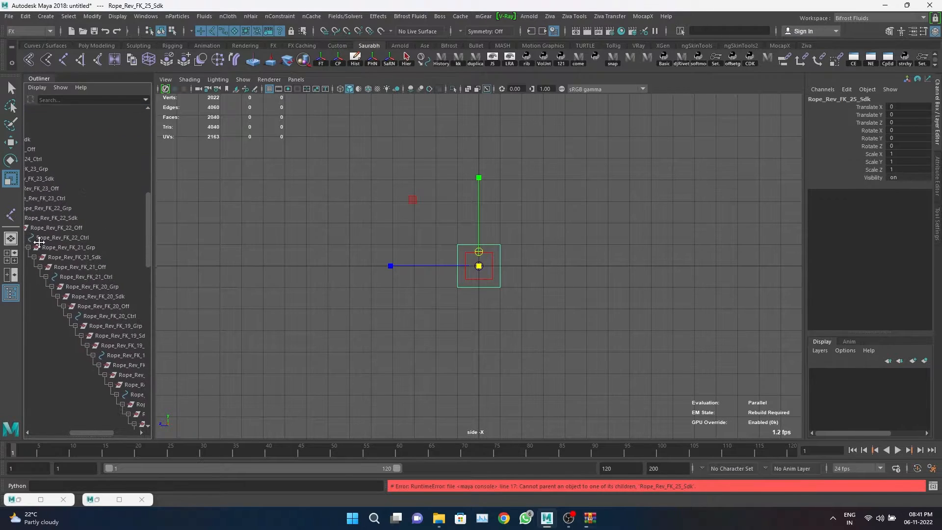
{"action": "scroll", "coordinate": [45, 243], "scroll_direction": "up", "scroll_amount": 10}
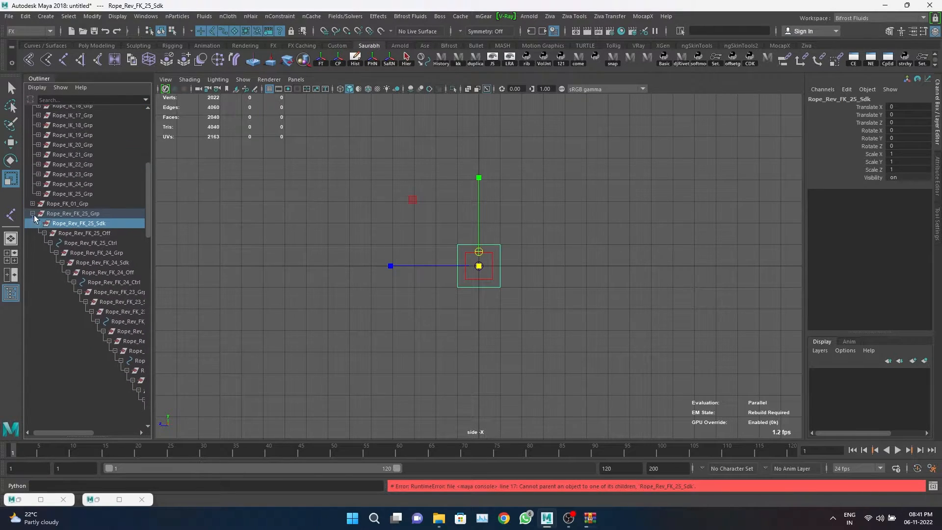
{"action": "left_click", "coordinate": [33, 219]}
Flatten the control vertices of all reverse FK cube controllers along the rope, then leave component mode.
{"action": "key", "text": "space"}
{"action": "left_click_drag", "start_coordinate": [274, 269], "coordinate": [274, 240]}
{"action": "key", "text": "space"}
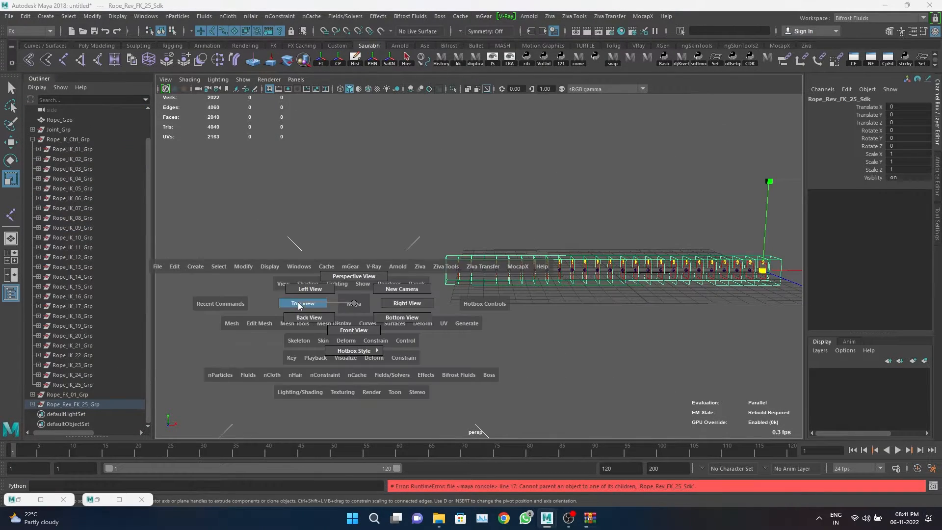
{"action": "left_click_drag", "start_coordinate": [353, 304], "coordinate": [314, 304]}
{"action": "left_click_drag", "start_coordinate": [490, 280], "coordinate": [537, 299]}
{"action": "key", "text": "ctrl+z"}
{"action": "key", "text": "ctrl+z"}
{"action": "key", "text": "ctrl+z"}
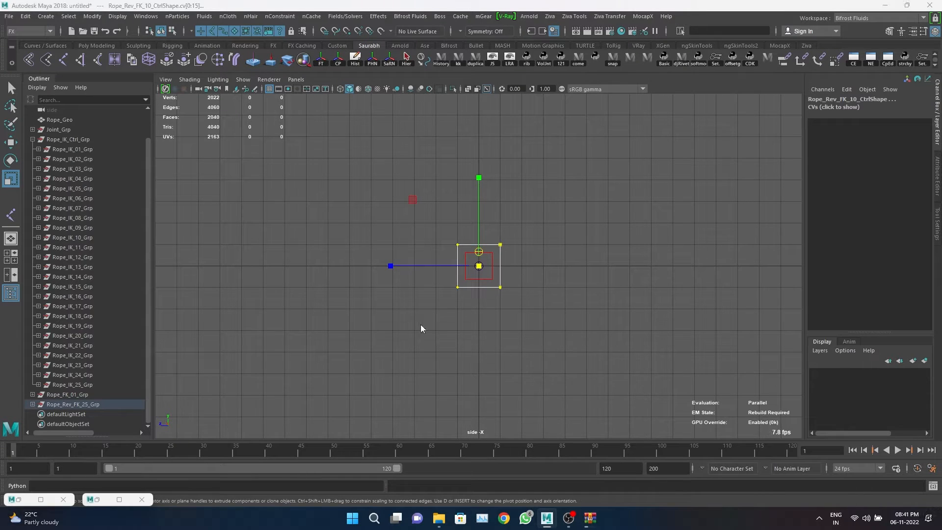
{"action": "left_click_drag", "start_coordinate": [664, 272], "coordinate": [677, 258]}
{"action": "left_click_drag", "start_coordinate": [575, 203], "coordinate": [714, 281]}
{"action": "left_click", "coordinate": [566, 205]}
Test the forward FK chain by rotating its first controller, Rope_FK_01_Ctrl, and undo the rotation.
{"action": "left_click", "coordinate": [714, 284]}
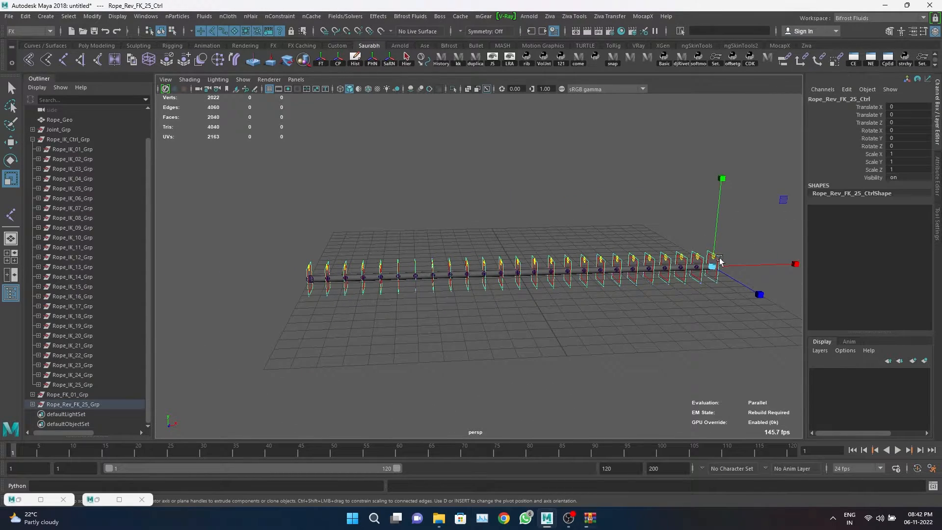
{"action": "key", "text": "e"}
{"action": "left_click", "coordinate": [338, 272]}
{"action": "left_click_drag", "start_coordinate": [339, 271], "coordinate": [311, 249]}
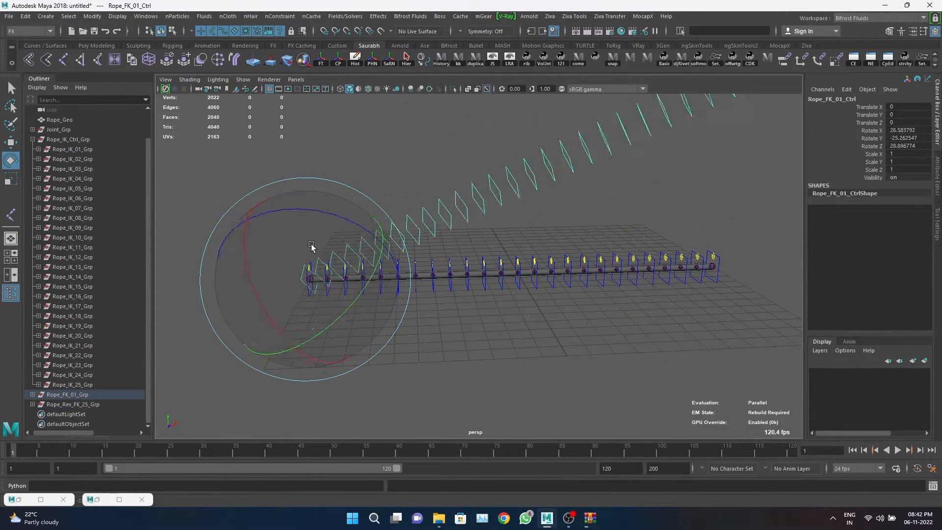
{"action": "key", "text": "ctrl+z"}
{"action": "key", "text": "w"}
Examine the IK, FK and reverse FK controllers at the rope's first joint and along its length.
{"action": "left_click_drag", "start_coordinate": [452, 298], "coordinate": [548, 434], "text": "alt"}
{"action": "scroll", "coordinate": [392, 326], "scroll_direction": "up", "scroll_amount": 3}
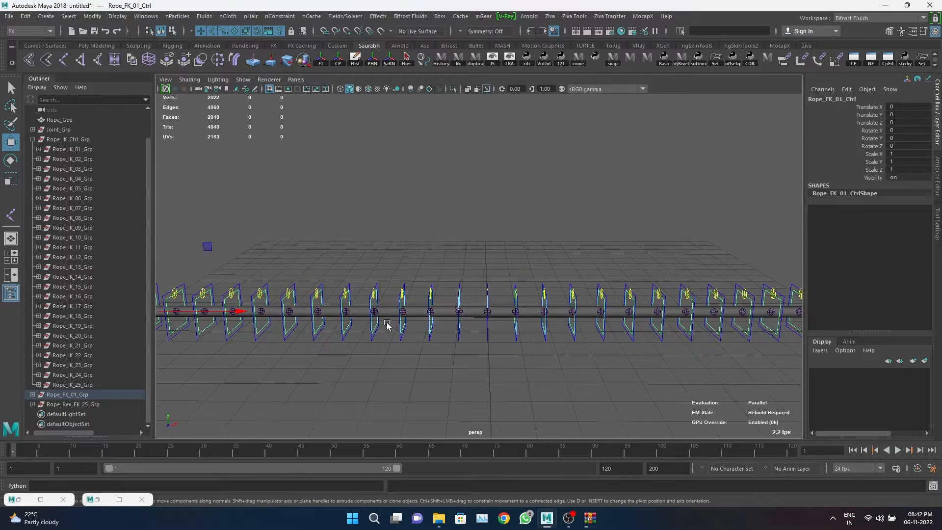
{"action": "middle_click_drag", "start_coordinate": [311, 323], "coordinate": [695, 333], "text": "alt"}
{"action": "left_click_drag", "start_coordinate": [695, 333], "coordinate": [566, 351], "text": "alt"}
{"action": "scroll", "coordinate": [566, 351], "scroll_direction": "up", "scroll_amount": 4}
{"action": "middle_click_drag", "start_coordinate": [566, 351], "coordinate": [514, 302], "text": "alt"}
{"action": "left_click", "coordinate": [501, 301]}
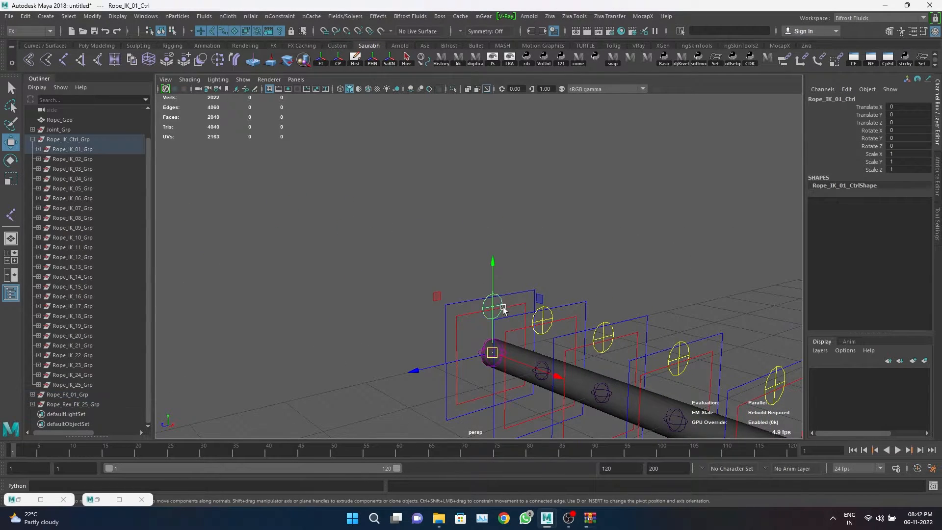
{"action": "left_click", "coordinate": [514, 305]}
{"action": "left_click", "coordinate": [515, 294]}
{"action": "scroll", "coordinate": [526, 289], "scroll_direction": "down", "scroll_amount": 3}
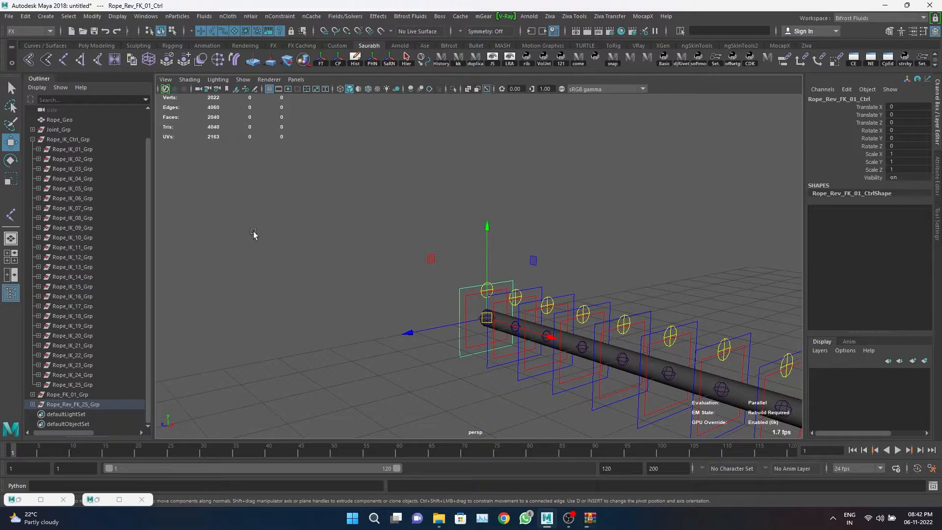
{"action": "scroll", "coordinate": [253, 231], "scroll_direction": "down", "scroll_amount": 3}
{"action": "left_click_drag", "start_coordinate": [254, 232], "coordinate": [387, 252], "text": "alt"}
{"action": "left_click", "coordinate": [658, 280]}
{"action": "middle_click_drag", "start_coordinate": [613, 270], "coordinate": [438, 288], "text": "alt"}
{"action": "left_click_drag", "start_coordinate": [438, 289], "coordinate": [455, 287], "text": "alt"}
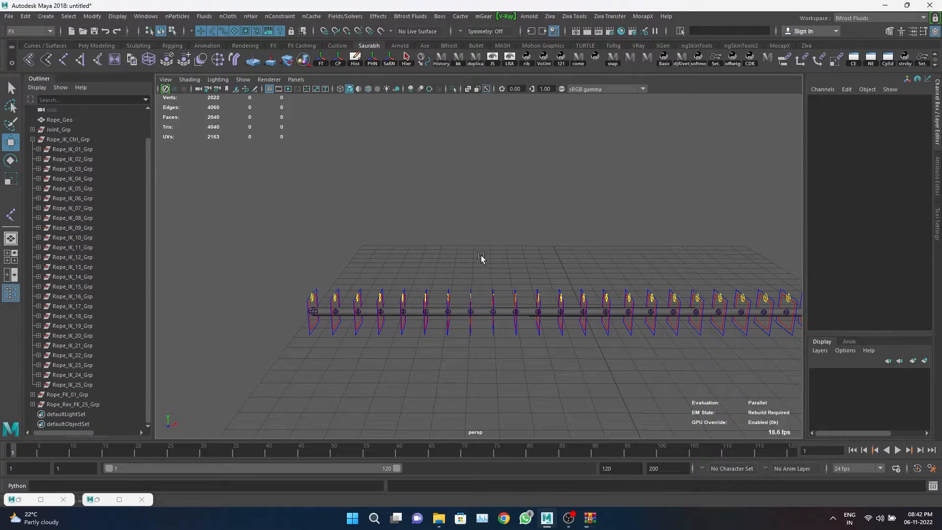
Create a pin-shaped controller for Rope_Geo with Multi Controller, using the Others object type and the Ctrl option.
{"action": "left_click", "coordinate": [391, 61]}
{"action": "left_click", "coordinate": [409, 83]}
{"action": "scroll", "coordinate": [381, 57], "scroll_direction": "down", "scroll_amount": 1}
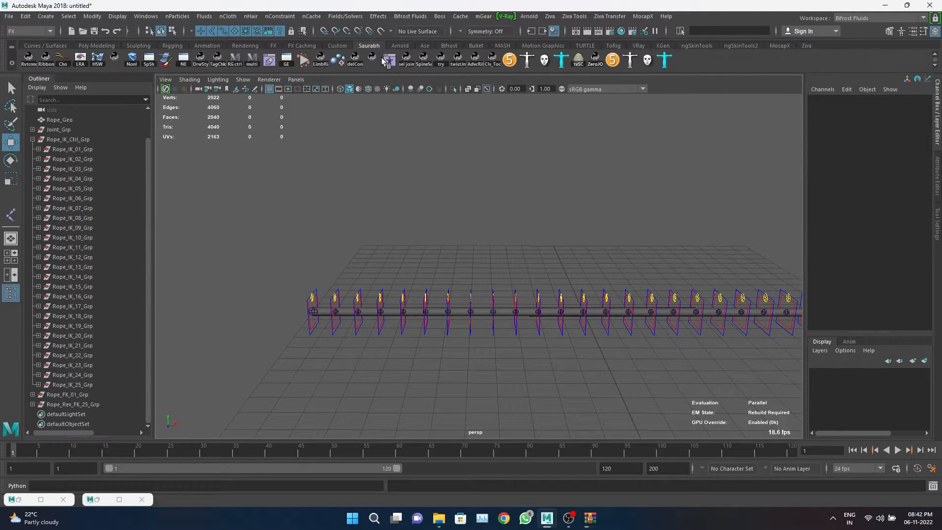
{"action": "left_click", "coordinate": [257, 66]}
{"action": "left_click", "coordinate": [60, 120]}
{"action": "left_click", "coordinate": [253, 170]}
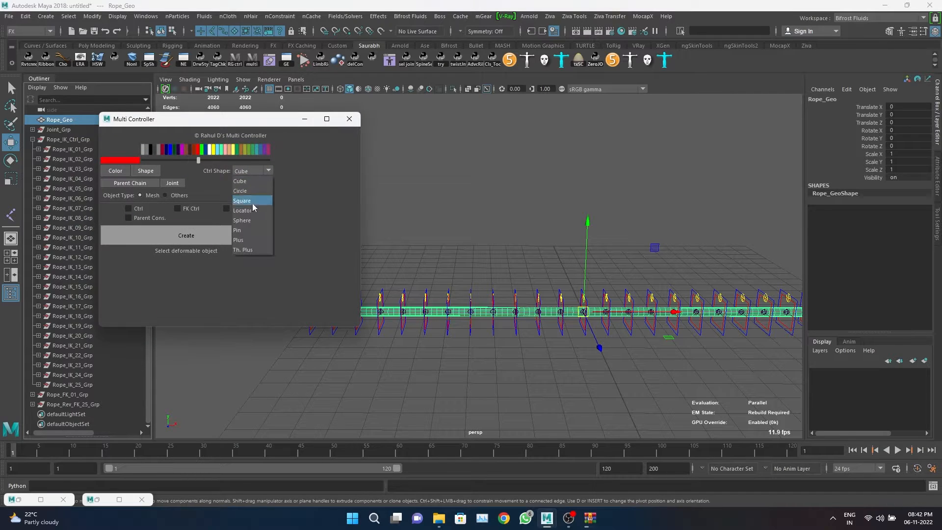
{"action": "left_click", "coordinate": [254, 230]}
{"action": "left_click", "coordinate": [129, 208]}
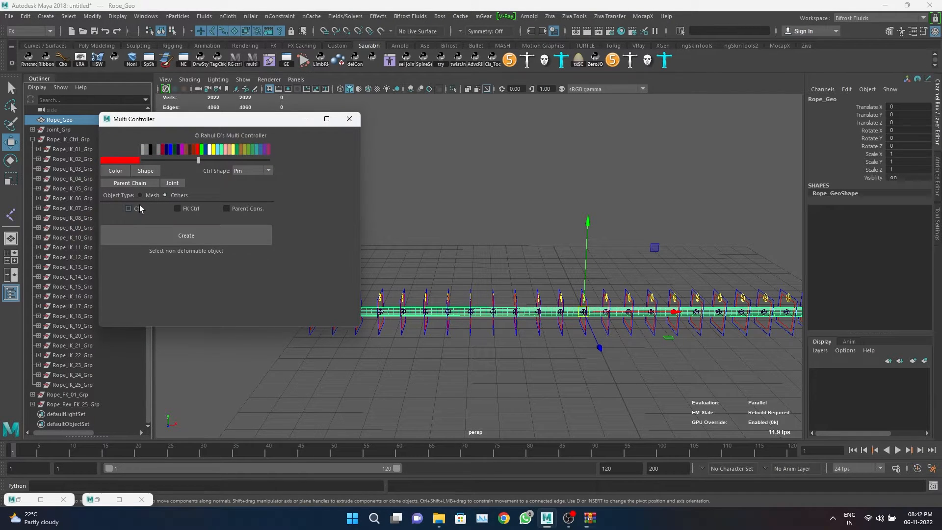
{"action": "left_click", "coordinate": [184, 237]}
{"action": "left_click", "coordinate": [348, 118]}
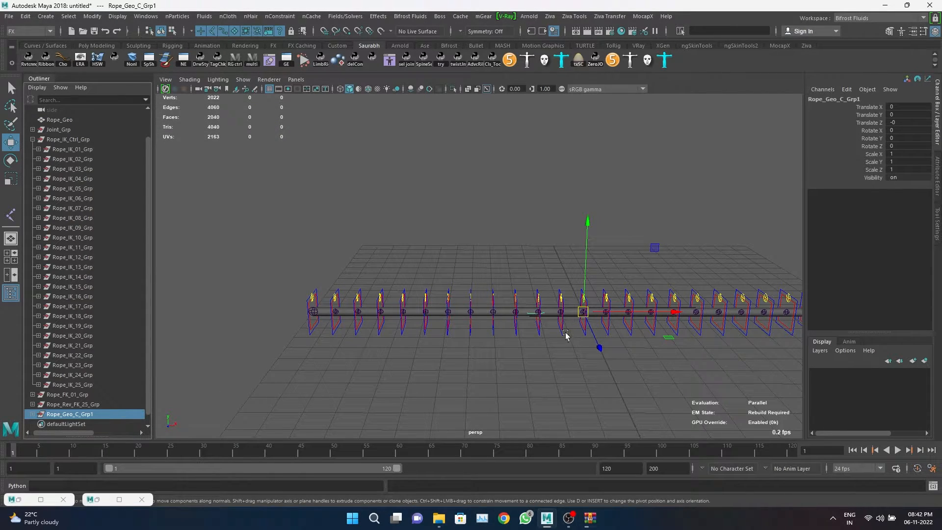
Snap the pin controller's group Rope_Geo_C_Grp1 to the first joint at the rope's start, at Translate X -12.
{"action": "left_click_drag", "start_coordinate": [582, 313], "coordinate": [311, 312]}
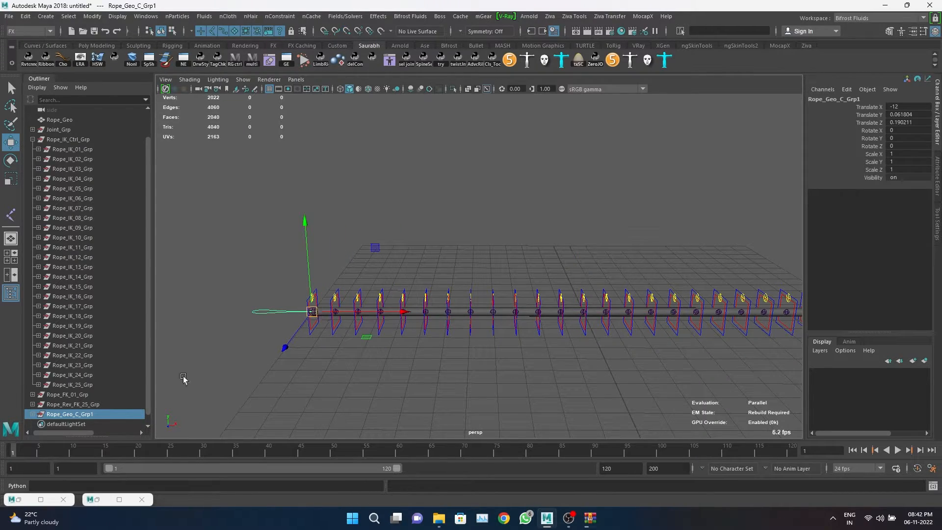
{"action": "left_click_drag", "start_coordinate": [387, 344], "coordinate": [452, 349], "text": "alt"}
{"action": "scroll", "coordinate": [451, 349], "scroll_direction": "up", "scroll_amount": 5}
{"action": "middle_click_drag", "start_coordinate": [441, 344], "coordinate": [492, 301], "text": "alt"}
{"action": "scroll", "coordinate": [492, 301], "scroll_direction": "up", "scroll_amount": 4}
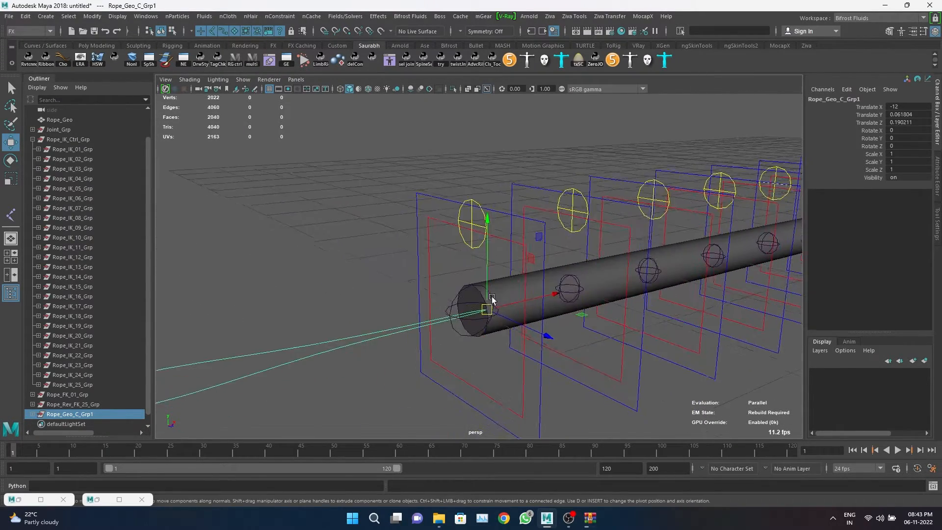
{"action": "key", "text": "v"}
{"action": "left_click_drag", "start_coordinate": [503, 390], "coordinate": [473, 396]}
{"action": "key", "text": "bracketleft"}
{"action": "key", "text": "bracketleft"}
Rename the pin controller Rope_Geo_C as FK_Slide_Ctrl, dismissing the Kaspersky VPN agreement window.
{"action": "left_click", "coordinate": [32, 414], "text": "shift"}
{"action": "scroll", "coordinate": [66, 408], "scroll_direction": "down", "scroll_amount": 1}
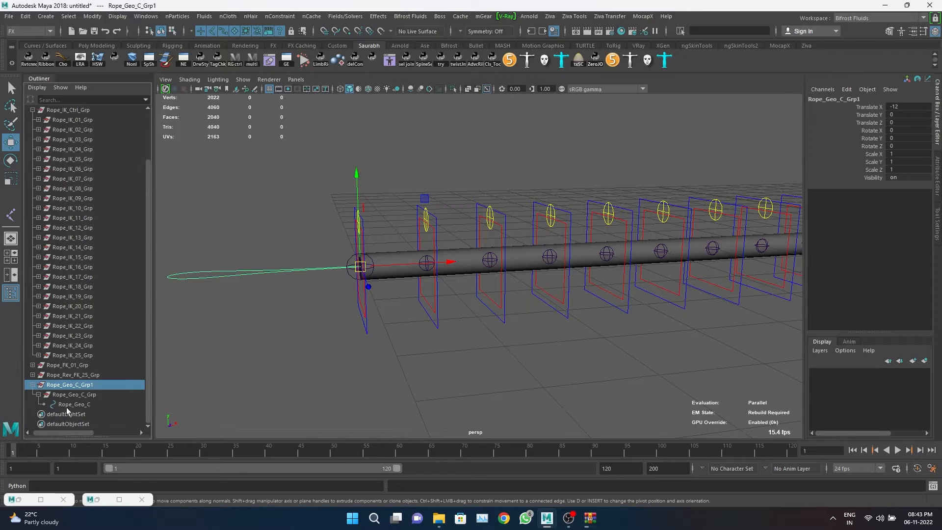
{"action": "double_click", "coordinate": [78, 405]}
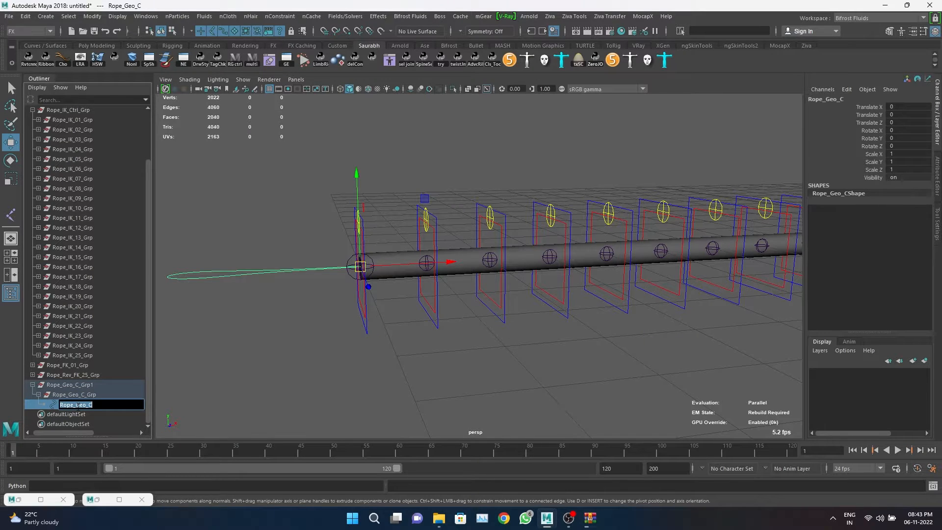
{"action": "type", "text": "FK_"}
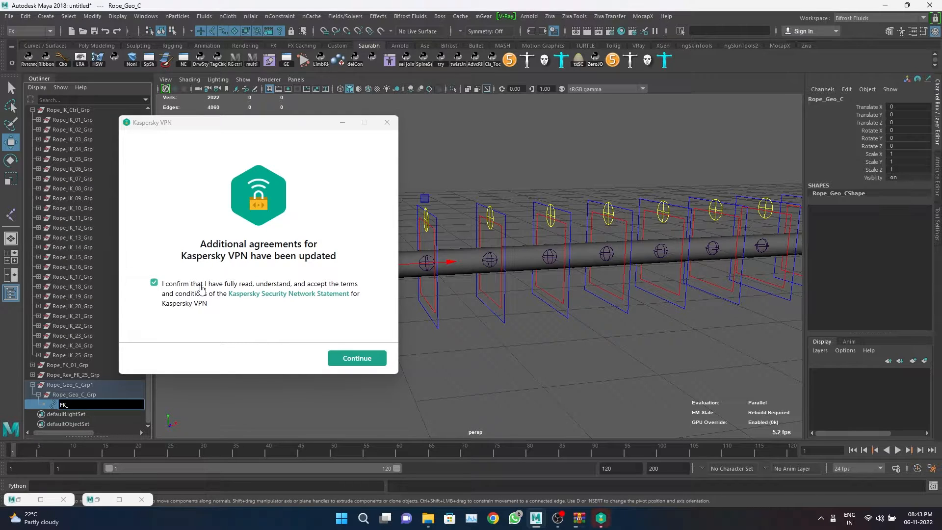
{"action": "left_click", "coordinate": [387, 123]}
{"action": "double_click", "coordinate": [103, 406]}
{"action": "left_click", "coordinate": [103, 407]}
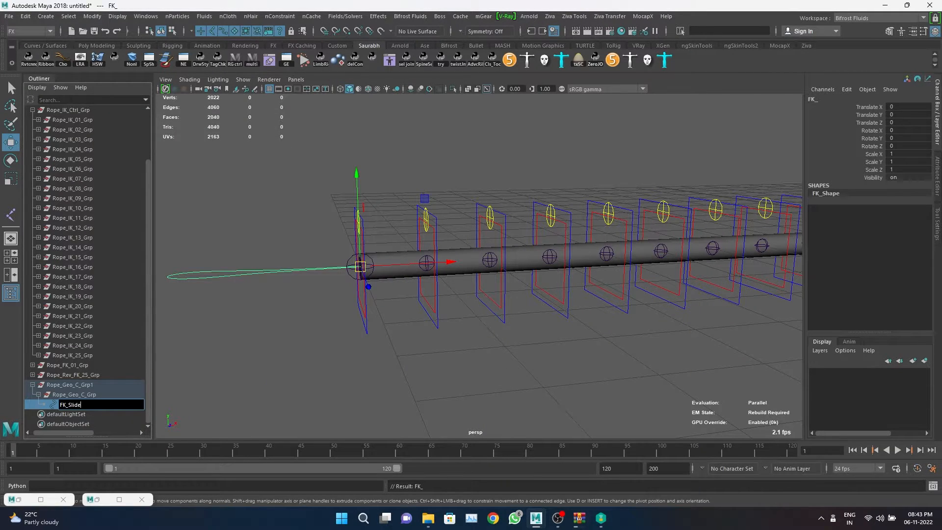
{"action": "key", "text": "Return"}
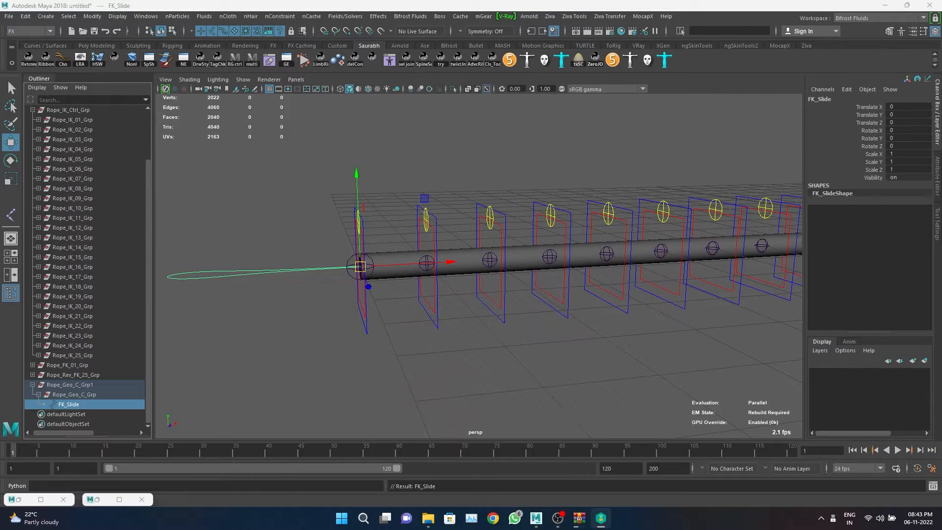
{"action": "left_click", "coordinate": [279, 273]}
{"action": "double_click", "coordinate": [77, 405]}
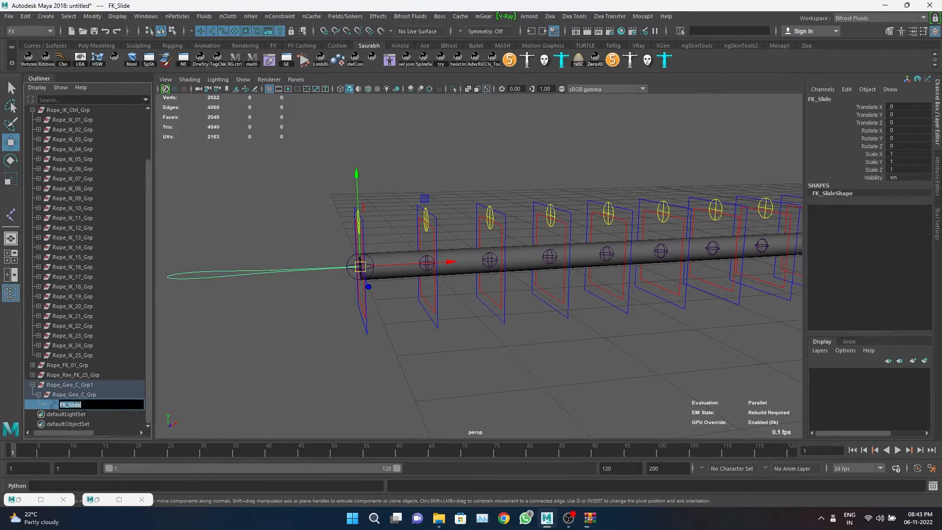
{"action": "type", "text": "_Ctrl"}
{"action": "key", "text": "Return"}
Rebuild the parent groups of FK_Slide_Ctrl as Grp, Sdk and Off groups and expand their hierarchy.
{"action": "scroll", "coordinate": [783, 62], "scroll_direction": "up", "scroll_amount": 1}
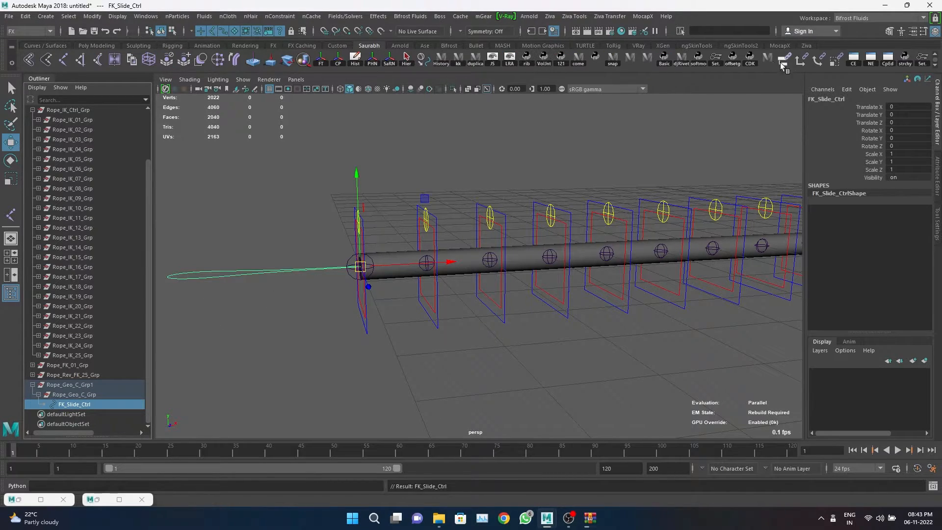
{"action": "left_click", "coordinate": [731, 63]}
{"action": "left_click", "coordinate": [34, 404], "text": "shift"}
{"action": "scroll", "coordinate": [39, 407], "scroll_direction": "down", "scroll_amount": 1}
Select all control vertices of the FK_Slide_Ctrl pin shape.
{"action": "left_click", "coordinate": [94, 403]}
{"action": "right_click_drag", "start_coordinate": [287, 258], "coordinate": [275, 268]}
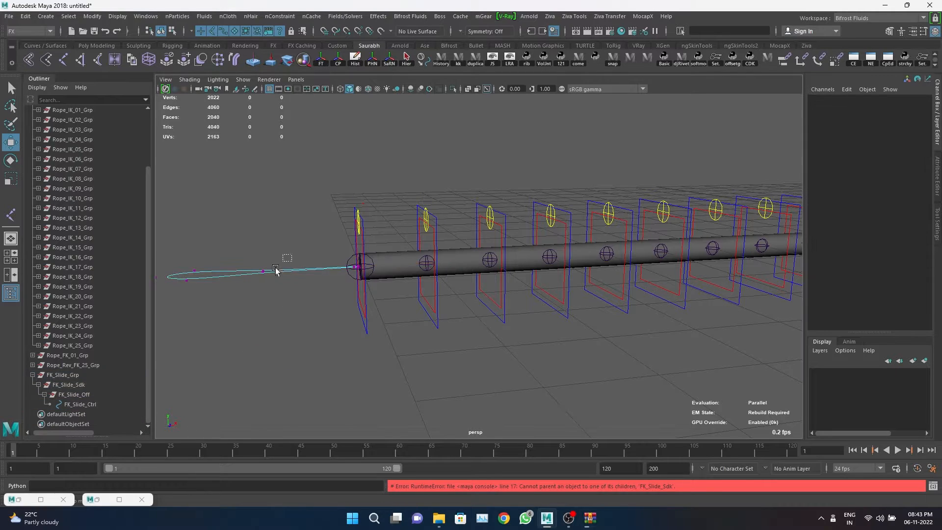
{"action": "left_click_drag", "start_coordinate": [387, 230], "coordinate": [162, 306]}
Try rotating the selected pin vertices upright with Rotate Center set to Object, and undo the rotation.
{"action": "key", "text": "e"}
{"action": "left_click", "coordinate": [936, 223]}
{"action": "left_click", "coordinate": [814, 185]}
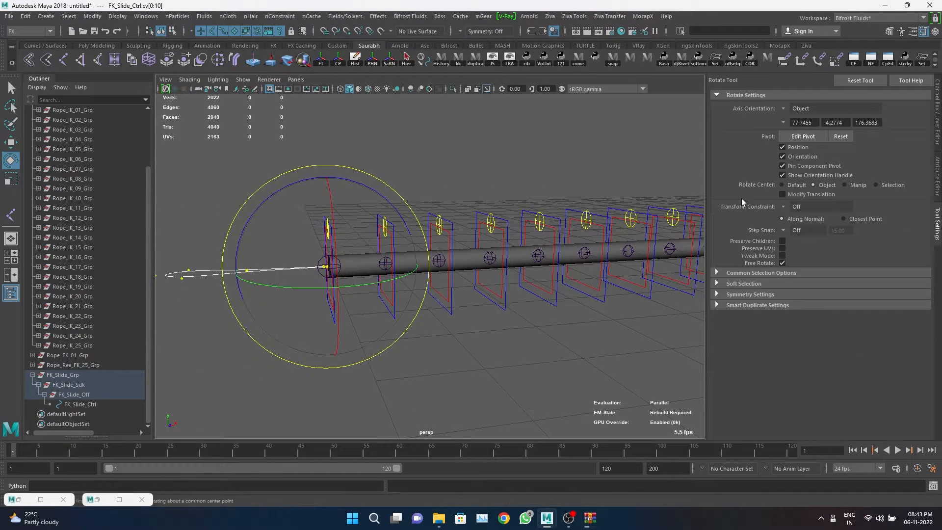
{"action": "scroll", "coordinate": [418, 200], "scroll_direction": "down", "scroll_amount": 2}
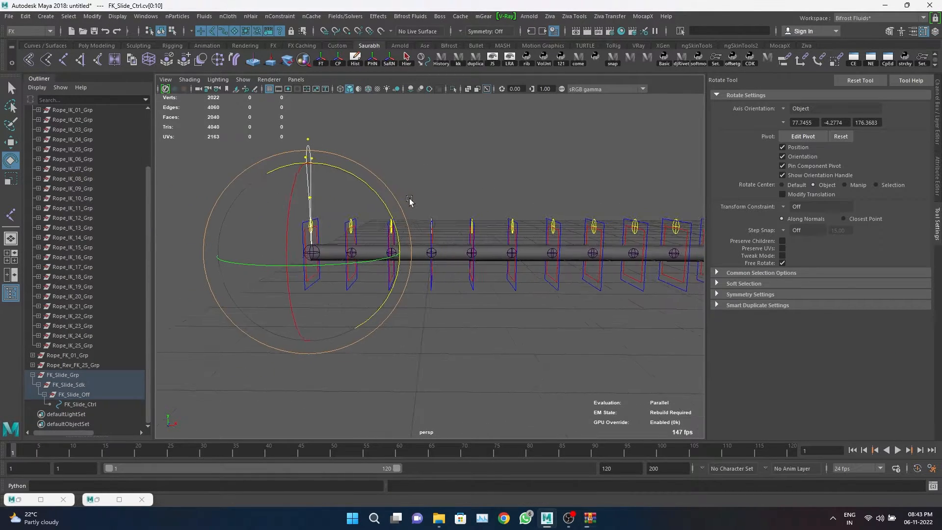
{"action": "key", "text": "w"}
{"action": "key", "text": "ctrl+z"}
Move the pin's control vertices up above the rope's start and return FK_Slide_Ctrl to object selection.
{"action": "left_click_drag", "start_coordinate": [272, 210], "coordinate": [272, 166]}
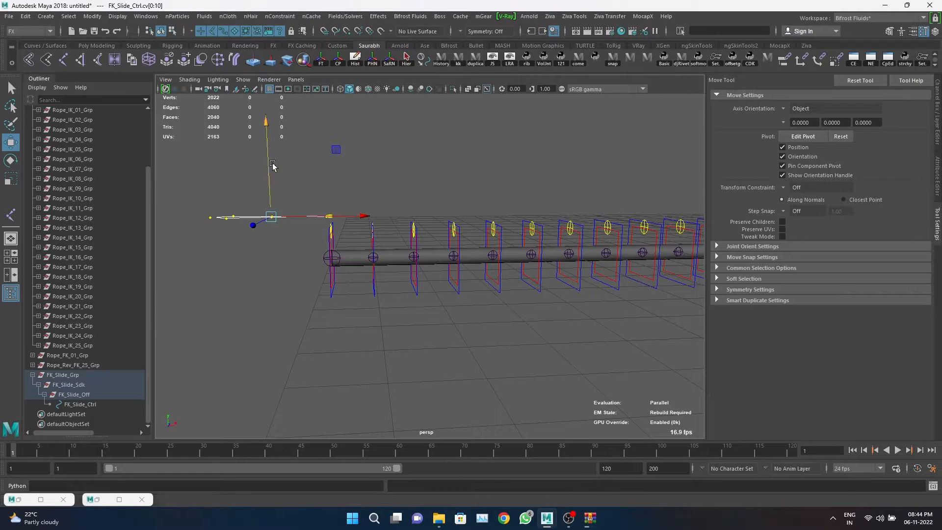
{"action": "right_click_drag", "start_coordinate": [343, 208], "coordinate": [368, 185]}
{"action": "left_click", "coordinate": [310, 216]}
{"action": "scroll", "coordinate": [363, 294], "scroll_direction": "down", "scroll_amount": 5}
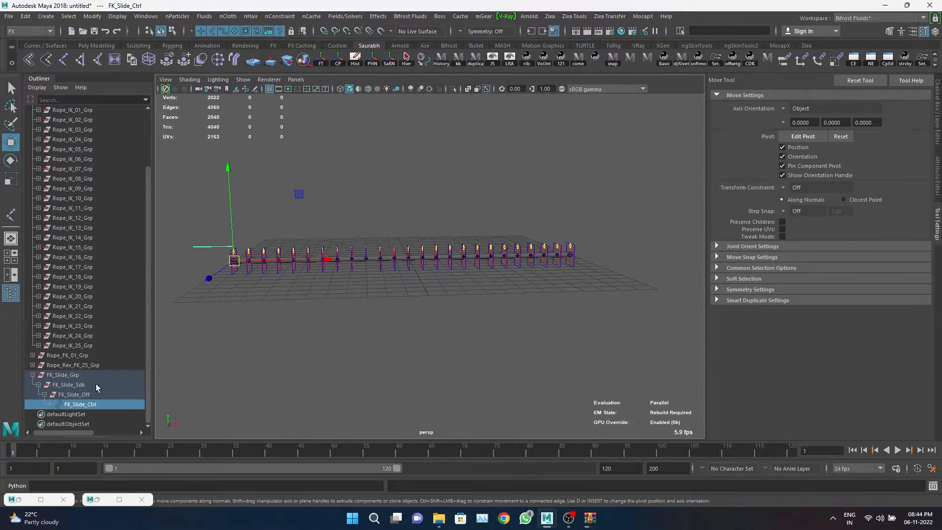
Try sliding the FK_Slide_Sdk group along the rope's length and undo the move.
{"action": "left_click", "coordinate": [79, 384]}
{"action": "left_click_drag", "start_coordinate": [346, 347], "coordinate": [361, 343], "text": "alt"}
{"action": "scroll", "coordinate": [339, 319], "scroll_direction": "up", "scroll_amount": 2}
{"action": "left_click_drag", "start_coordinate": [316, 277], "coordinate": [716, 279]}
{"action": "key", "text": "ctrl+z"}
{"action": "middle_click_drag", "start_coordinate": [250, 307], "coordinate": [353, 312], "text": "alt"}
{"action": "scroll", "coordinate": [354, 312], "scroll_direction": "up", "scroll_amount": 2}
{"action": "left_click_drag", "start_coordinate": [354, 312], "coordinate": [221, 321], "text": "alt"}
{"action": "middle_click_drag", "start_coordinate": [236, 324], "coordinate": [422, 347], "text": "alt"}
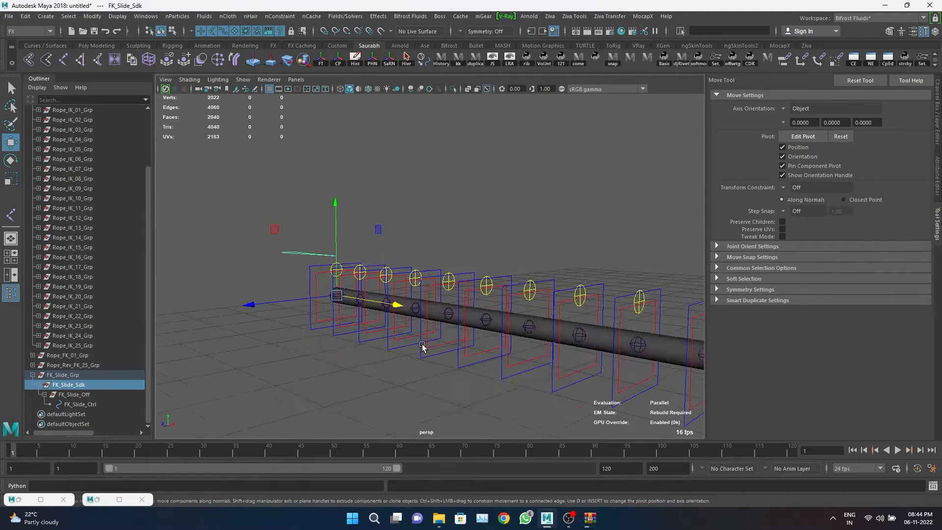
Lock and hide all translate, rotate, scale and visibility channels of FK_Slide_Ctrl.
{"action": "scroll", "coordinate": [307, 263], "scroll_direction": "up", "scroll_amount": 4}
{"action": "left_click", "coordinate": [307, 262]}
{"action": "left_click", "coordinate": [936, 112]}
{"action": "left_click_drag", "start_coordinate": [873, 177], "coordinate": [868, 108]}
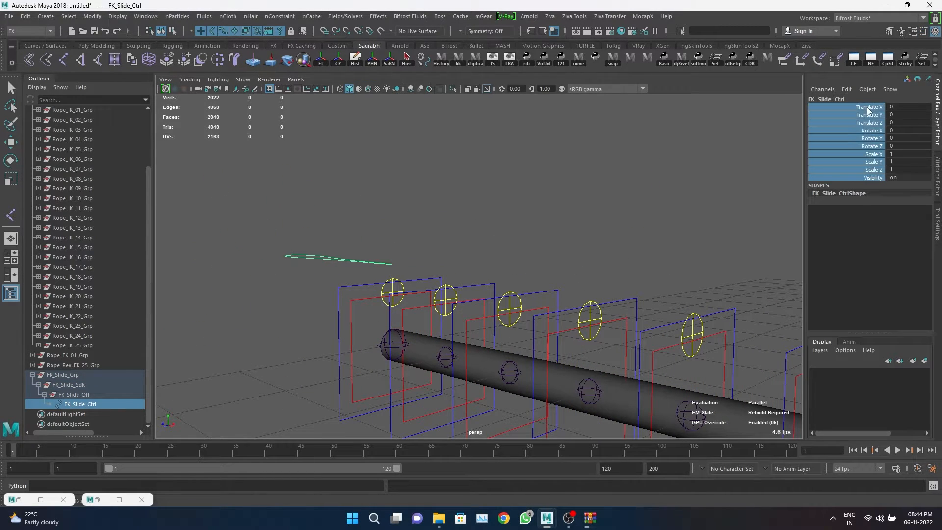
{"action": "right_click", "coordinate": [864, 110]}
{"action": "left_click", "coordinate": [866, 346]}
Add a keyable float attribute FK_RevFk_Slide to FK_Slide_Ctrl with minimum 0 and maximum 25.
{"action": "left_click", "coordinate": [847, 89]}
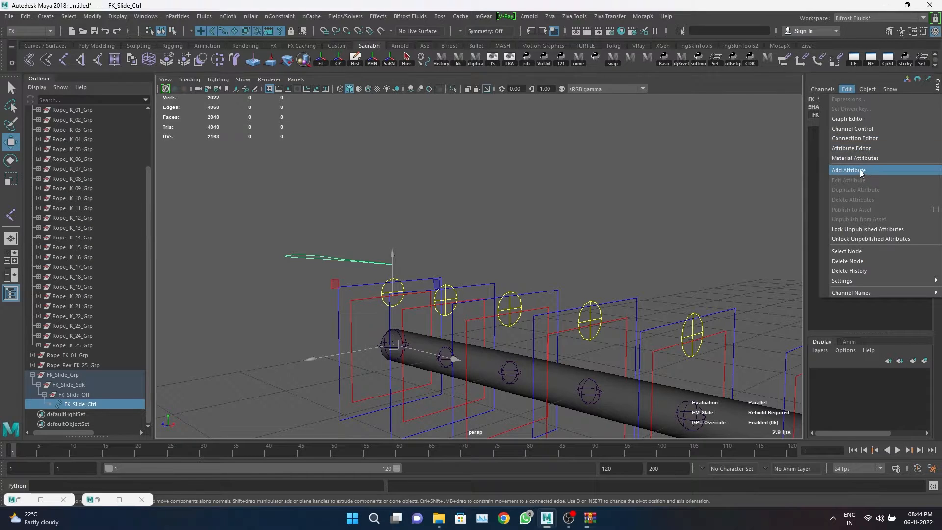
{"action": "left_click", "coordinate": [849, 172]}
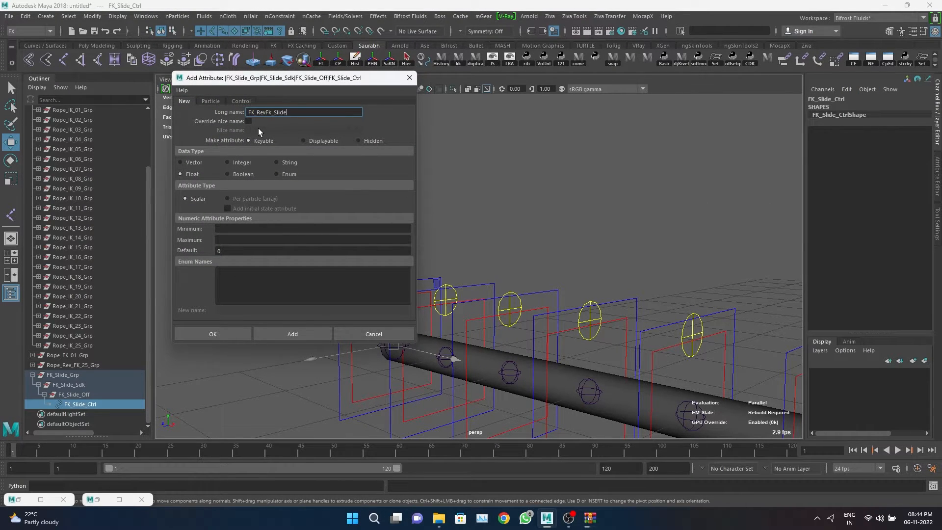
{"action": "left_click", "coordinate": [267, 229]}
{"action": "type", "text": "0"}
{"action": "key", "text": "Tab"}
{"action": "type", "text": "25"}
{"action": "left_click", "coordinate": [316, 334]}
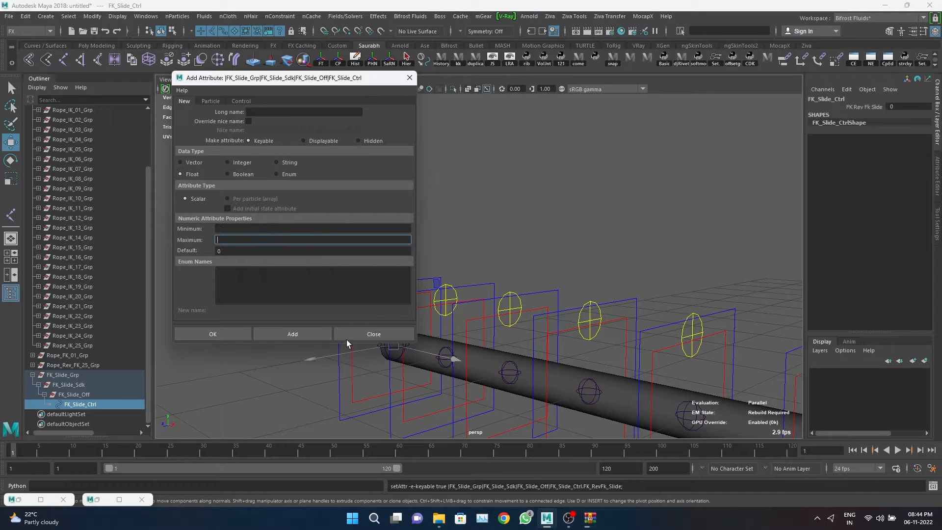
{"action": "left_click", "coordinate": [351, 335]}
{"action": "left_click", "coordinate": [864, 107]}
Try rotating a controller on the first joint at the rope's start and undo the rotation.
{"action": "left_click_drag", "start_coordinate": [386, 265], "coordinate": [446, 244], "text": "alt"}
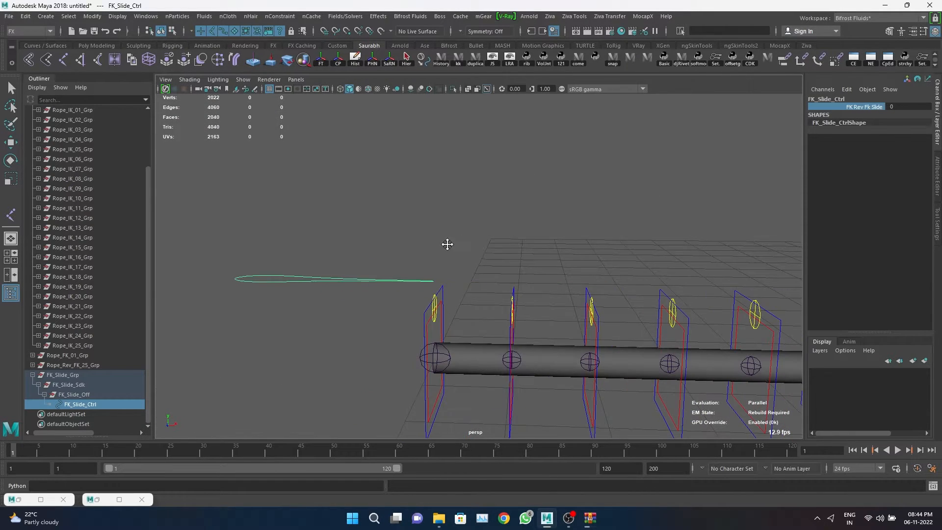
{"action": "left_click", "coordinate": [433, 319]}
{"action": "key", "text": "e"}
{"action": "left_click_drag", "start_coordinate": [433, 319], "coordinate": [447, 277]}
{"action": "key", "text": "ctrl+z"}
{"action": "key", "text": "ctrl+z"}
{"action": "scroll", "coordinate": [527, 278], "scroll_direction": "down", "scroll_amount": 5}
{"action": "middle_click_drag", "start_coordinate": [527, 278], "coordinate": [326, 267], "text": "alt"}
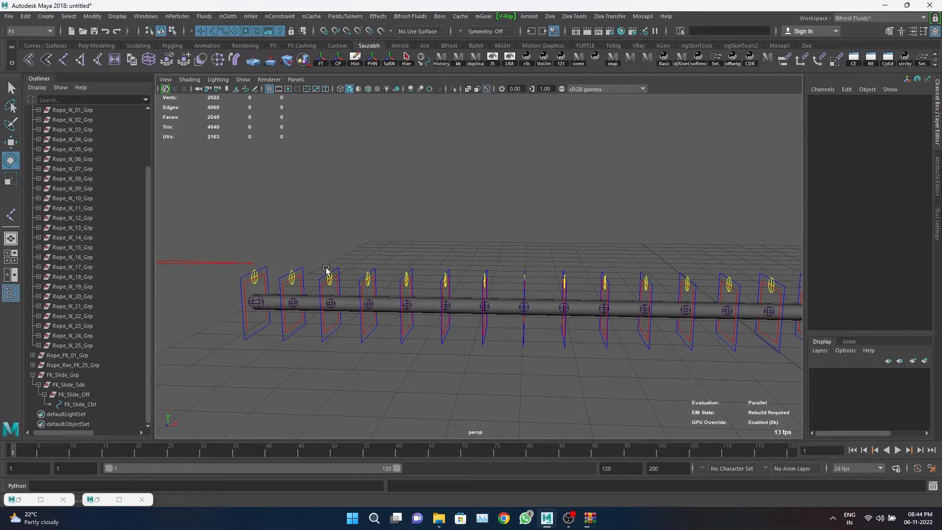
Try rotating Rope_Rev_FK_01_Ctrl about Z and undo the rotation.
{"action": "left_click", "coordinate": [266, 266]}
{"action": "left_click_drag", "start_coordinate": [327, 251], "coordinate": [330, 282]}
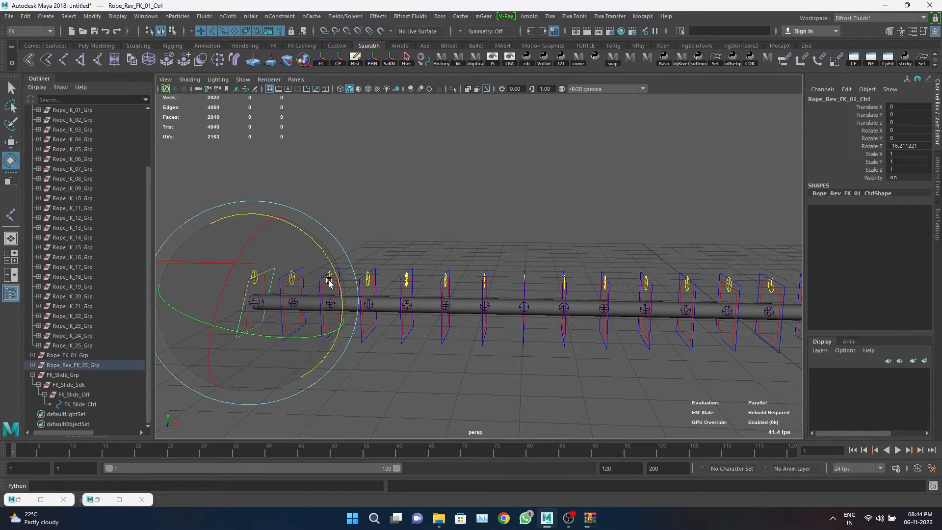
{"action": "key", "text": "ctrl+z"}
{"action": "scroll", "coordinate": [411, 294], "scroll_direction": "down", "scroll_amount": 5}
{"action": "middle_click_drag", "start_coordinate": [410, 294], "coordinate": [323, 297], "text": "alt"}
{"action": "key", "text": "w"}
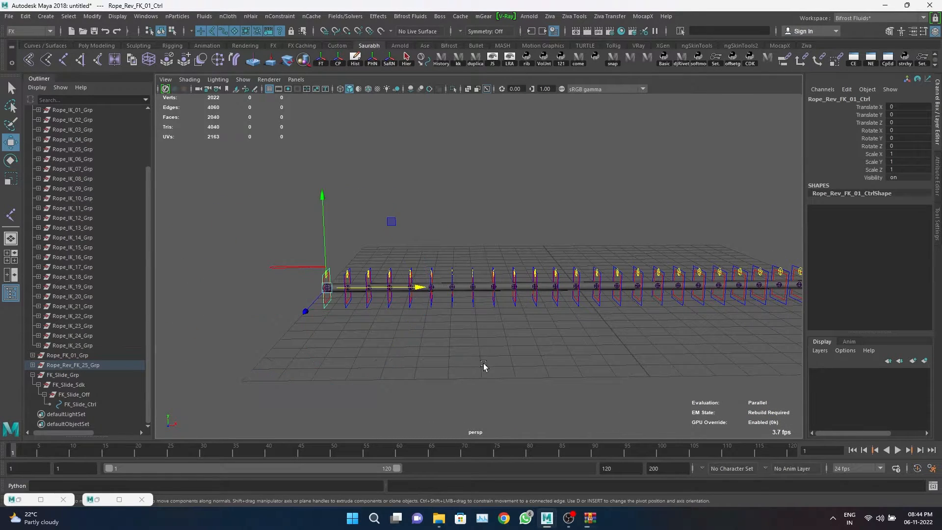
Parent-constrain Rope_IK_01_Grp to both Rope_FK_01_Ctrl and Rope_Rev_FK_01_Ctrl.
{"action": "left_click", "coordinate": [483, 368]}
{"action": "scroll", "coordinate": [318, 276], "scroll_direction": "up", "scroll_amount": 5}
{"action": "left_click", "coordinate": [193, 277]}
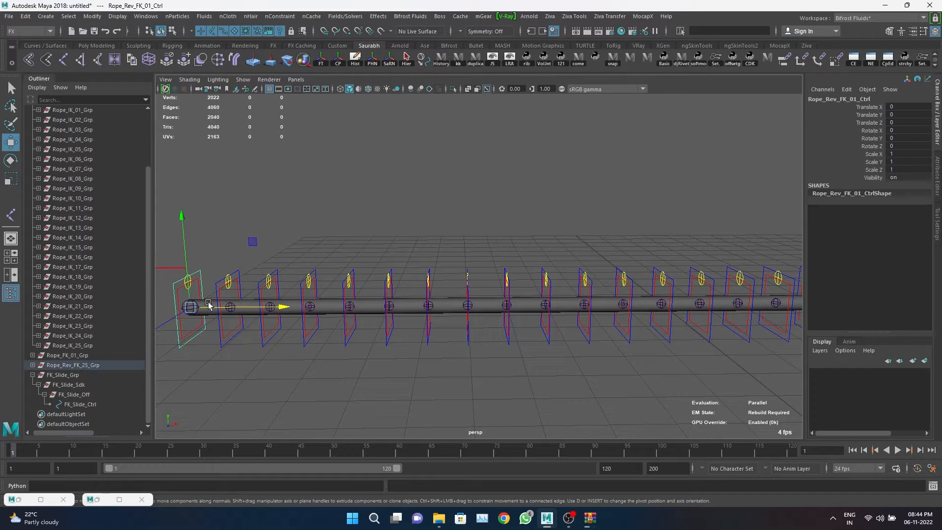
{"action": "middle_click_drag", "start_coordinate": [208, 305], "coordinate": [324, 328], "text": "alt"}
{"action": "left_click", "coordinate": [359, 255]}
{"action": "left_click", "coordinate": [301, 316]}
{"action": "key", "text": "q"}
{"action": "left_click", "coordinate": [298, 309]}
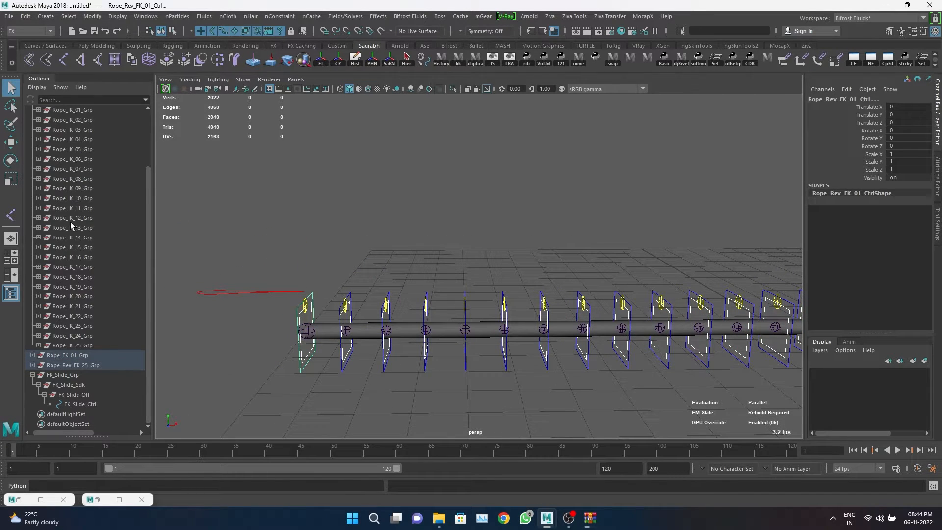
{"action": "scroll", "coordinate": [73, 216], "scroll_direction": "up", "scroll_amount": 3}
{"action": "left_click", "coordinate": [100, 180]}
{"action": "key", "text": "F3"}
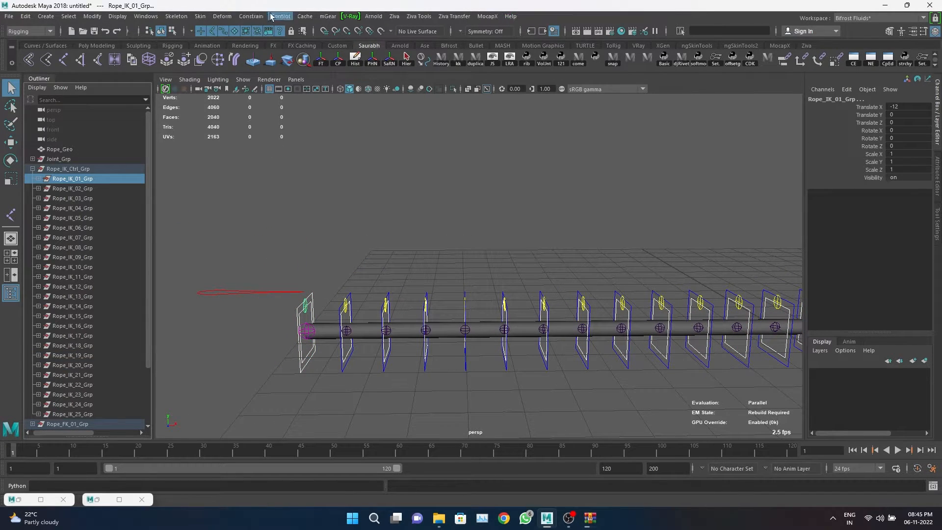
{"action": "left_click", "coordinate": [251, 16]}
{"action": "left_click", "coordinate": [344, 39]}
{"action": "left_click", "coordinate": [288, 251]}
{"action": "left_click", "coordinate": [338, 254]}
{"action": "left_click", "coordinate": [328, 276]}
Try moving the first joint's IK, FK and reverse FK controllers one by one, undoing each move.
{"action": "left_click", "coordinate": [306, 307]}
{"action": "key", "text": "w"}
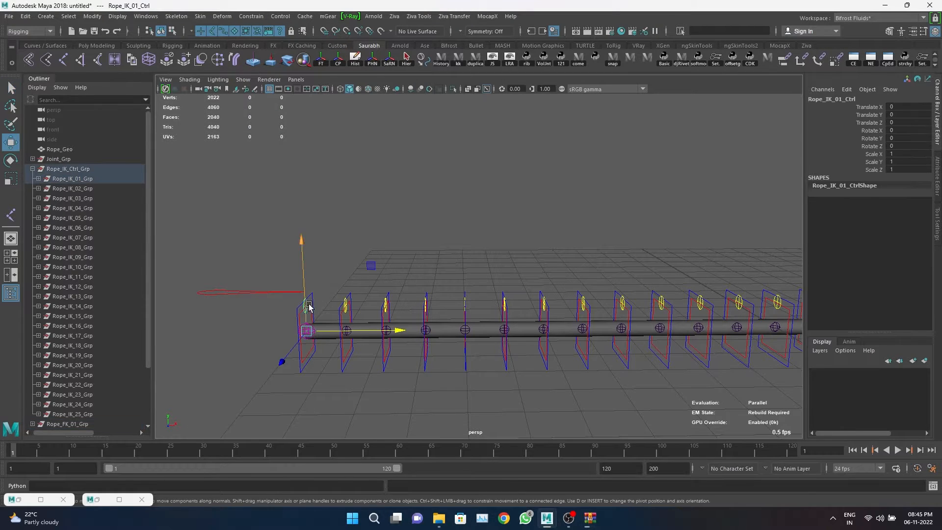
{"action": "left_click_drag", "start_coordinate": [307, 331], "coordinate": [370, 282]}
{"action": "key", "text": "ctrl+z"}
{"action": "left_click", "coordinate": [312, 313]}
{"action": "left_click_drag", "start_coordinate": [307, 331], "coordinate": [391, 290]}
{"action": "key", "text": "ctrl+z"}
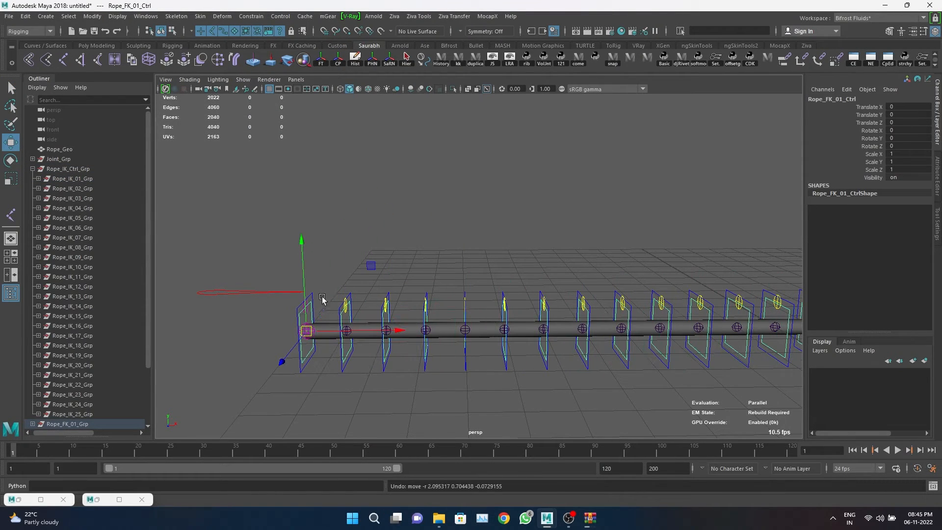
{"action": "left_click", "coordinate": [309, 294]}
{"action": "left_click_drag", "start_coordinate": [307, 329], "coordinate": [321, 314]}
{"action": "key", "text": "ctrl+z"}
Check Rope_IK_01_Grp's parent constraint weights and test-move Rope_FK_01_Ctrl and Rope_Rev_FK_01_Ctrl, undoing both moves.
{"action": "left_click", "coordinate": [289, 292]}
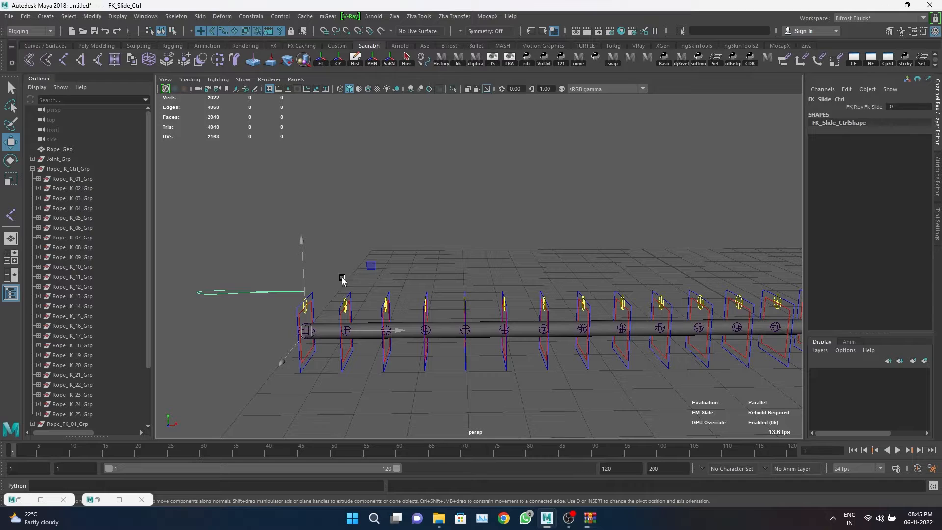
{"action": "left_click", "coordinate": [105, 178]}
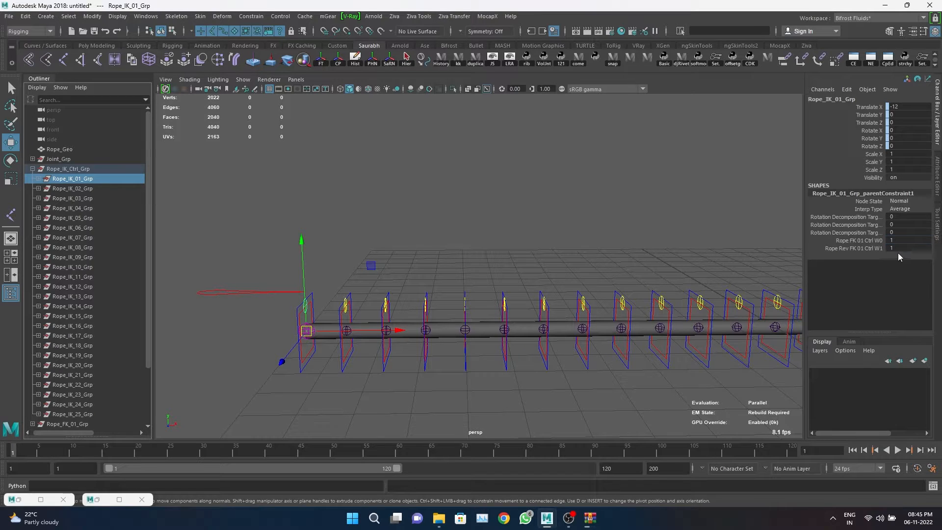
{"action": "left_click", "coordinate": [430, 253]}
{"action": "left_click", "coordinate": [310, 305]}
{"action": "left_click_drag", "start_coordinate": [308, 329], "coordinate": [390, 319]}
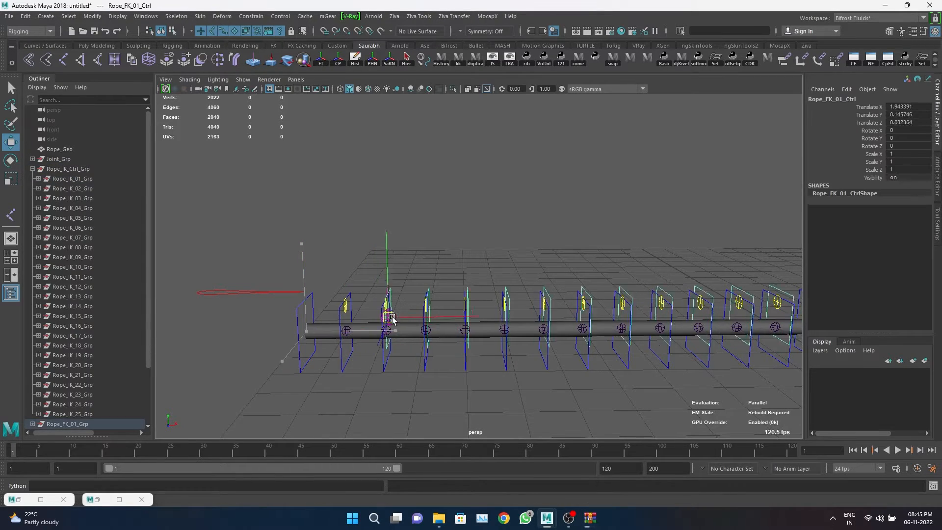
{"action": "key", "text": "ctrl+z"}
{"action": "left_click", "coordinate": [309, 296]}
{"action": "left_click_drag", "start_coordinate": [311, 330], "coordinate": [388, 258]}
{"action": "key", "text": "ctrl+z"}
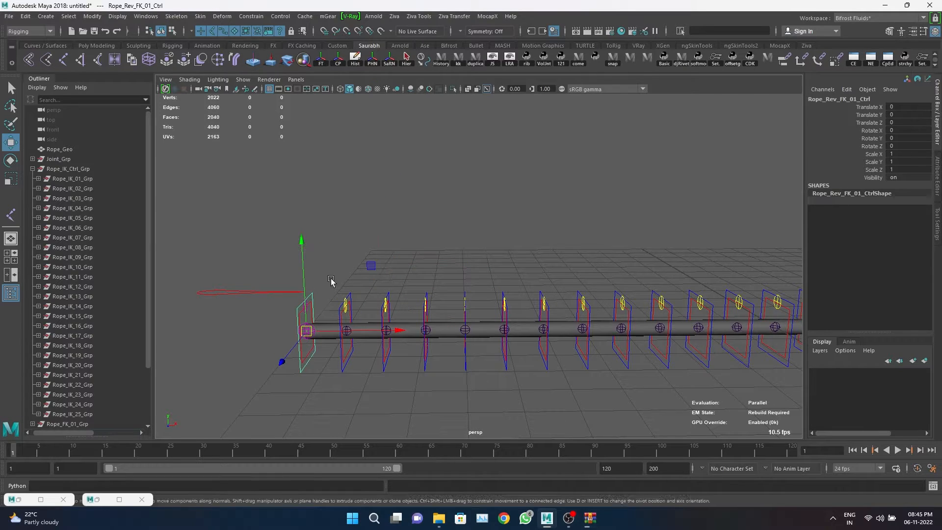
With FK_Slide_Ctrl selected, calculate 10/25.0 in the Python command line.
{"action": "left_click", "coordinate": [297, 292]}
{"action": "left_click", "coordinate": [896, 106]}
{"action": "scroll", "coordinate": [523, 309], "scroll_direction": "down", "scroll_amount": 3}
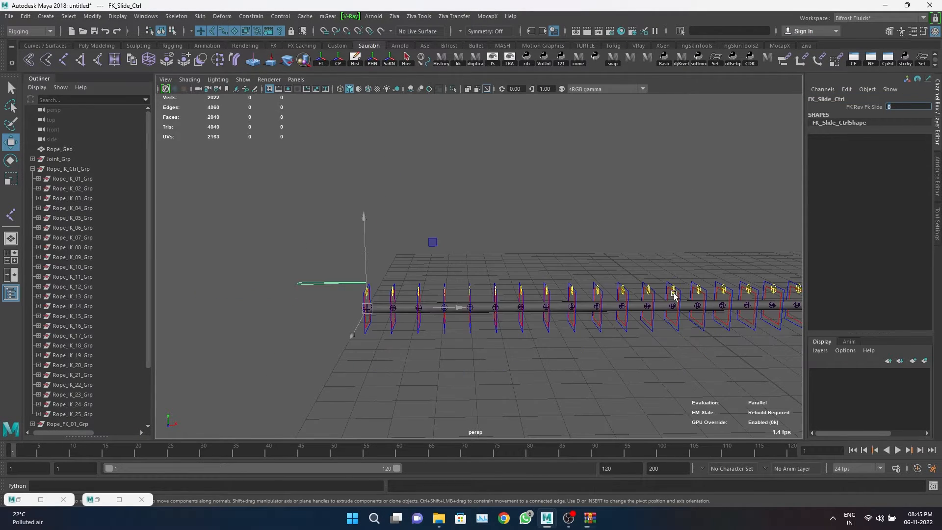
{"action": "middle_click_drag", "start_coordinate": [671, 292], "coordinate": [523, 289], "text": "alt"}
{"action": "left_click", "coordinate": [94, 485]}
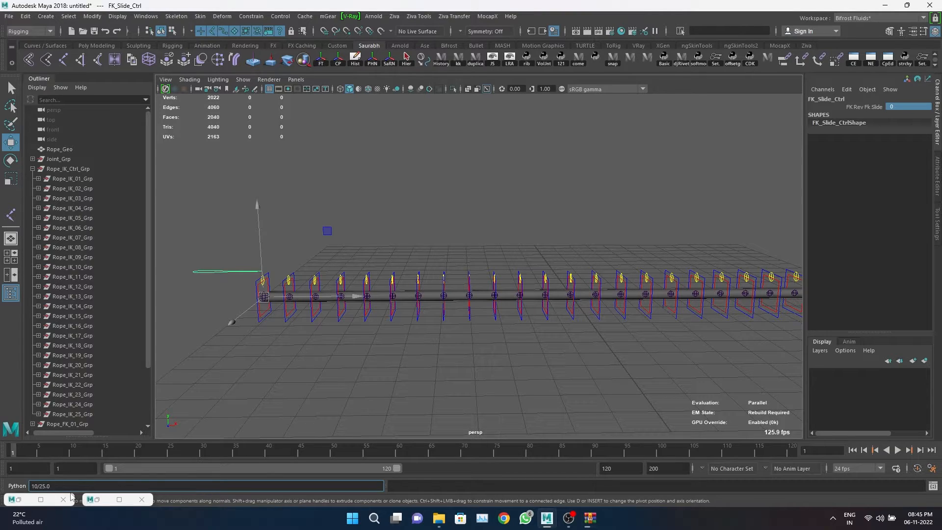
{"action": "type", "text": "10/25.0"}
{"action": "key", "text": "Return"}
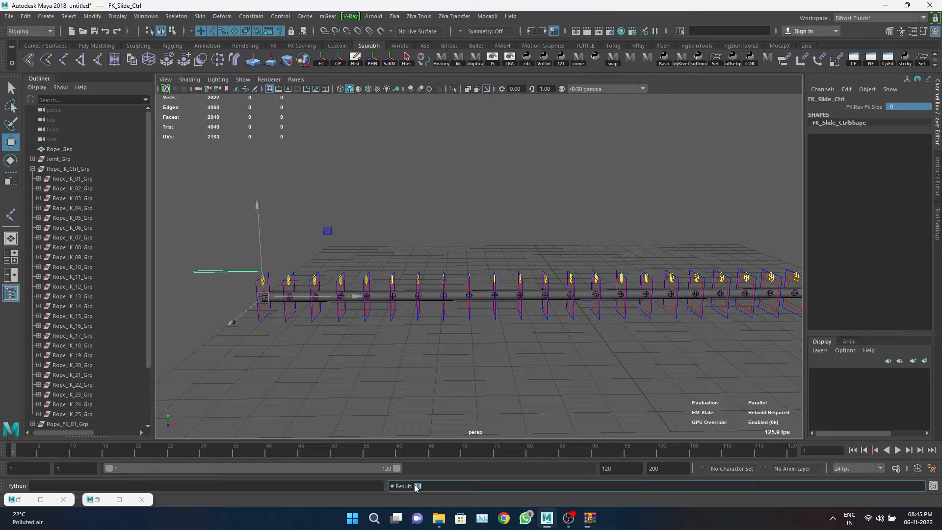
Set the FK Rev Fk Slide attribute of FK_Slide_Ctrl to 0.4.
{"action": "left_click", "coordinate": [907, 107]}
{"action": "type", "text": "0.4"}
{"action": "key", "text": "Return"}
Set Rope_IK_01_Grp's parent constraint weights to 0 for Rope FK 01 Ctrl W0 and 1 for Rope Rev FK 01 Ctrl W1.
{"action": "scroll", "coordinate": [215, 224], "scroll_direction": "up", "scroll_amount": 3}
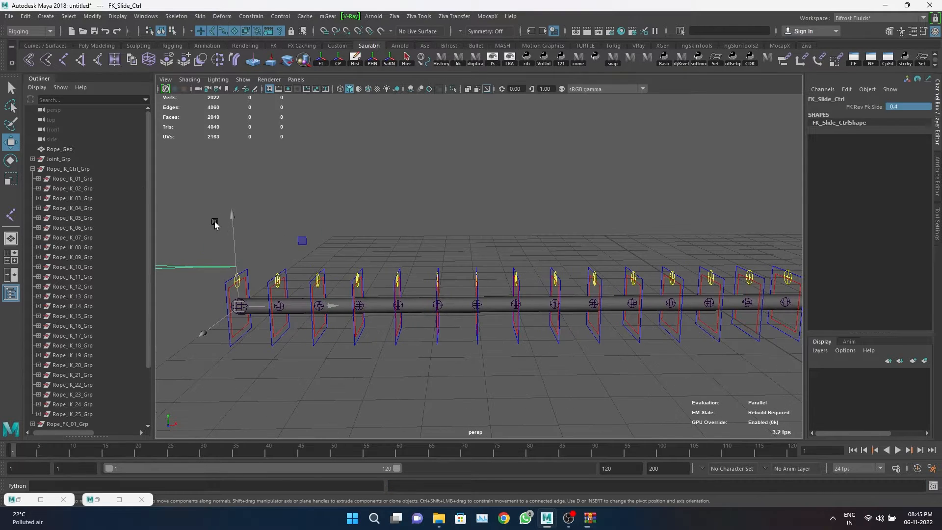
{"action": "left_click", "coordinate": [73, 178]}
{"action": "left_click", "coordinate": [909, 240]}
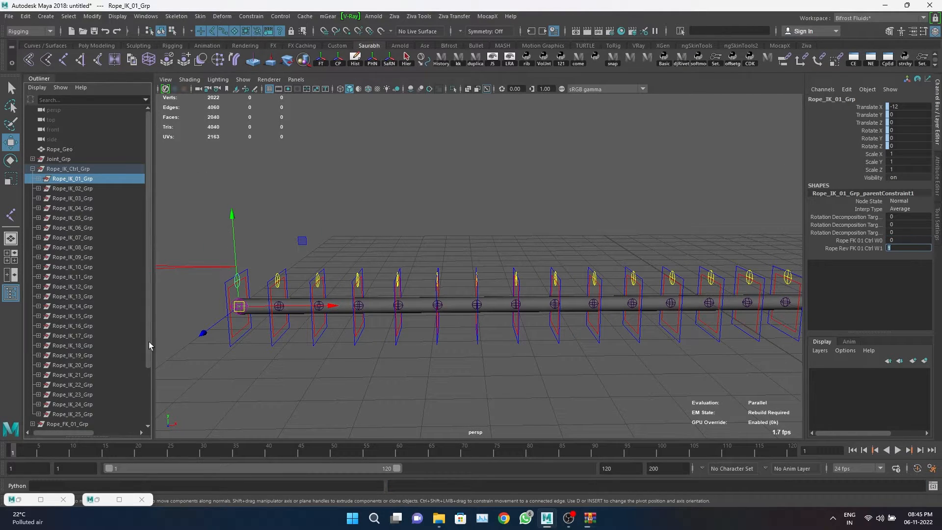
Try moving Rope_FK_01_Ctrl and Rope_Rev_FK_01_Ctrl, and undo both moves and the last constraint weight change.
{"action": "left_click", "coordinate": [246, 284]}
{"action": "left_click_drag", "start_coordinate": [244, 304], "coordinate": [248, 288]}
{"action": "key", "text": "ctrl+z"}
{"action": "left_click", "coordinate": [224, 297]}
{"action": "left_click", "coordinate": [225, 282]}
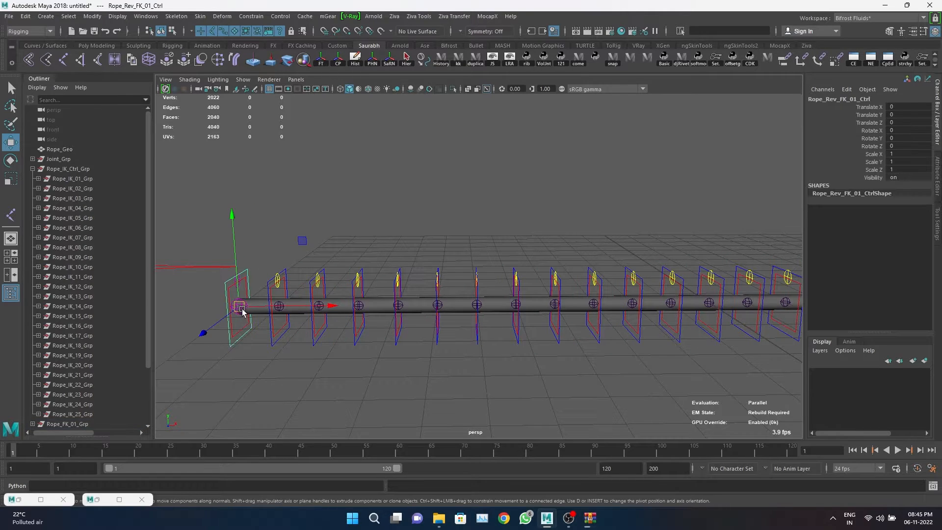
{"action": "key", "text": "ctrl+z"}
{"action": "key", "text": "ctrl+z"}
{"action": "key", "text": "ctrl+z"}
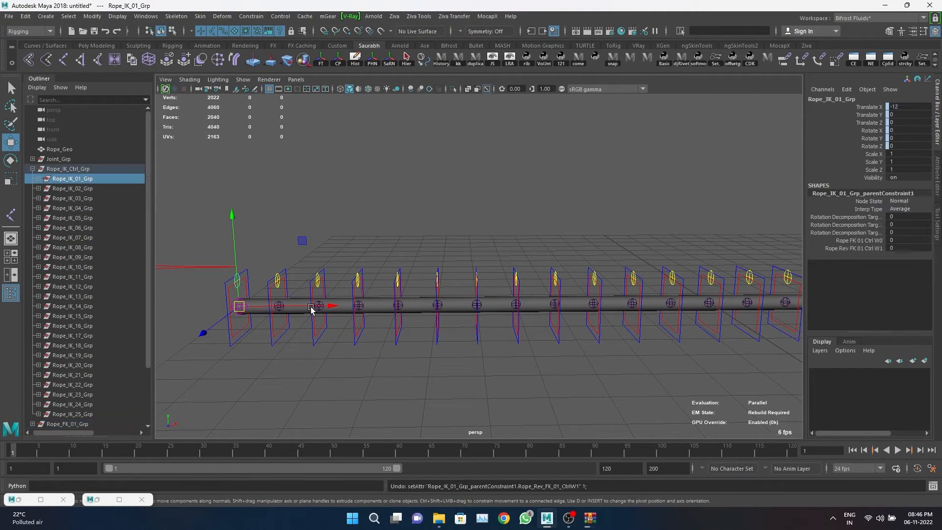
Delete the parent constraint under Rope_IK_01_Grp and collapse the group.
{"action": "left_click", "coordinate": [38, 179]}
{"action": "left_click", "coordinate": [77, 198]}
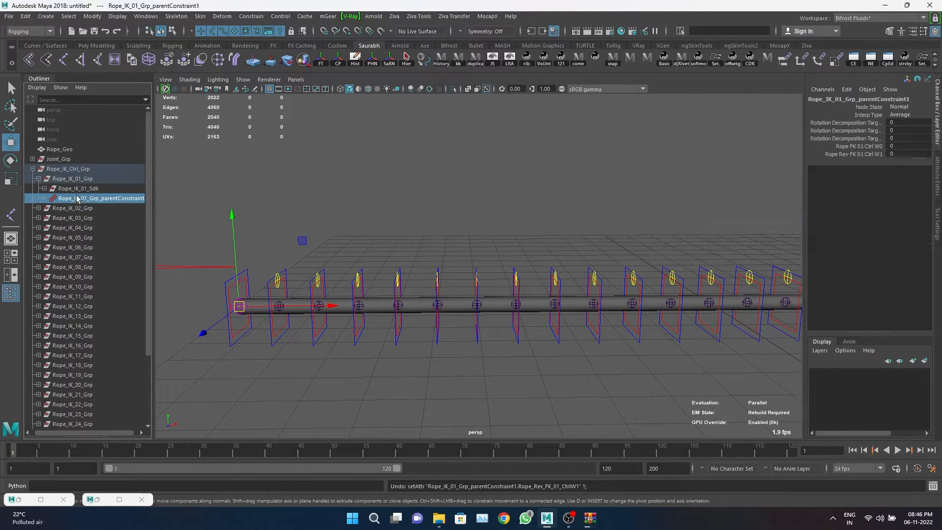
{"action": "key", "text": "Delete"}
{"action": "left_click", "coordinate": [38, 178]}
Select Rope_IK_01_Grp through Rope_IK_25_Grp and open the FK_REVFK_Sdk.py script in the Script Editor.
{"action": "left_click", "coordinate": [69, 179]}
{"action": "scroll", "coordinate": [78, 220], "scroll_direction": "down", "scroll_amount": 3}
{"action": "left_click", "coordinate": [72, 345], "text": "shift"}
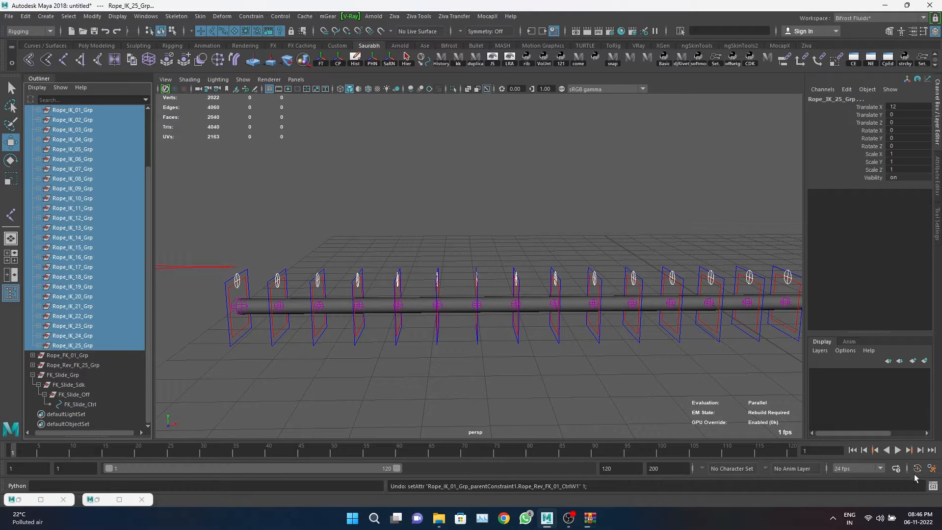
{"action": "left_click", "coordinate": [933, 485]}
{"action": "scroll", "coordinate": [361, 275], "scroll_direction": "down", "scroll_amount": 1}
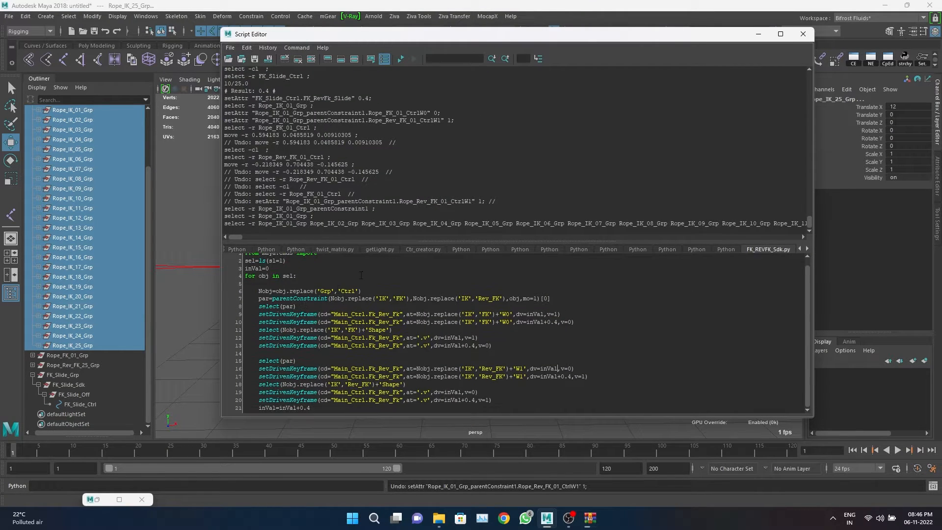
Replace Main_Ctrl with FK_Slide_Ctrl in the script's first four setDrivenKeyframe lines.
{"action": "left_click", "coordinate": [196, 266]}
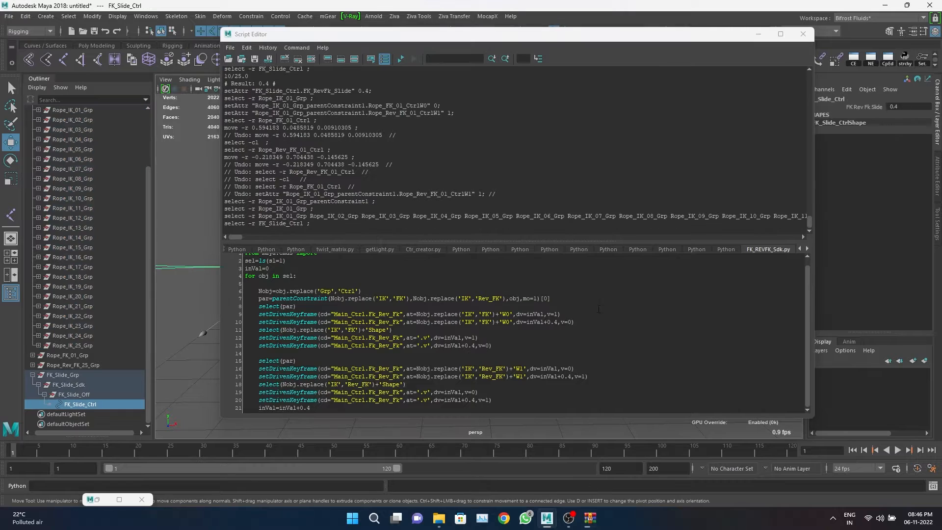
{"action": "left_click", "coordinate": [844, 106]}
{"action": "left_click", "coordinate": [834, 98]}
{"action": "key", "text": "ctrl+c"}
{"action": "double_click", "coordinate": [350, 314]}
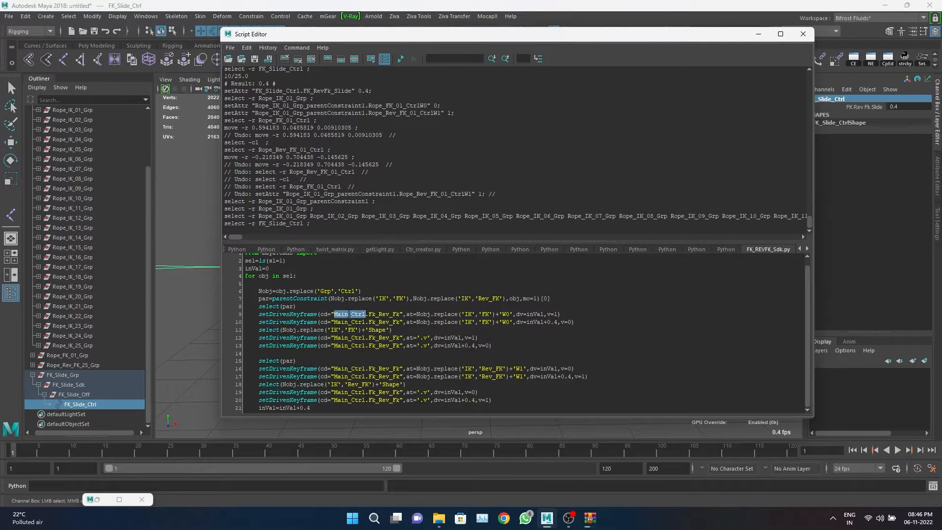
{"action": "key", "text": "ctrl+v"}
{"action": "double_click", "coordinate": [349, 321]}
{"action": "key", "text": "ctrl+v"}
{"action": "double_click", "coordinate": [350, 338]}
{"action": "key", "text": "ctrl+v"}
{"action": "double_click", "coordinate": [349, 345]}
{"action": "key", "text": "ctrl+v"}
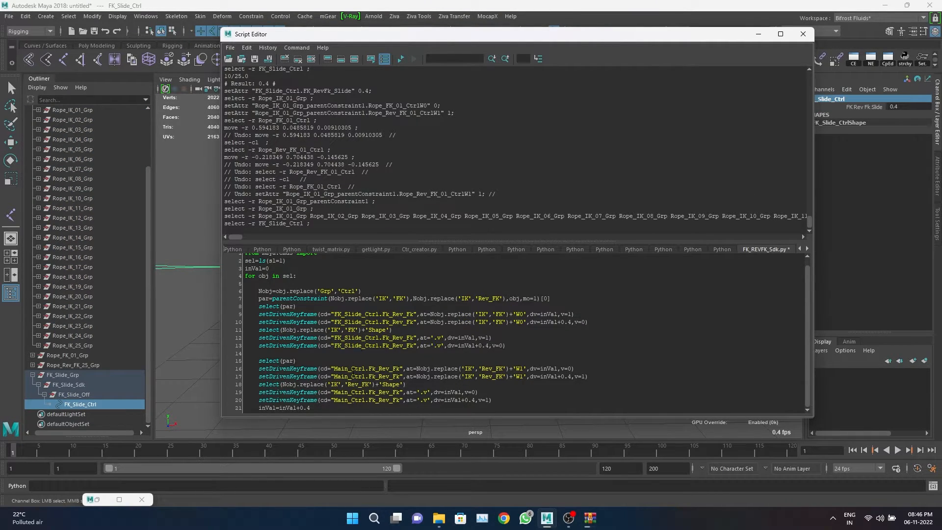
Replace Main_Ctrl with FK_Slide_Ctrl in the four setDrivenKeyframe lines of the script's reverse FK block.
{"action": "double_click", "coordinate": [349, 369]}
{"action": "double_click", "coordinate": [350, 376]}
{"action": "key", "text": "ctrl+v"}
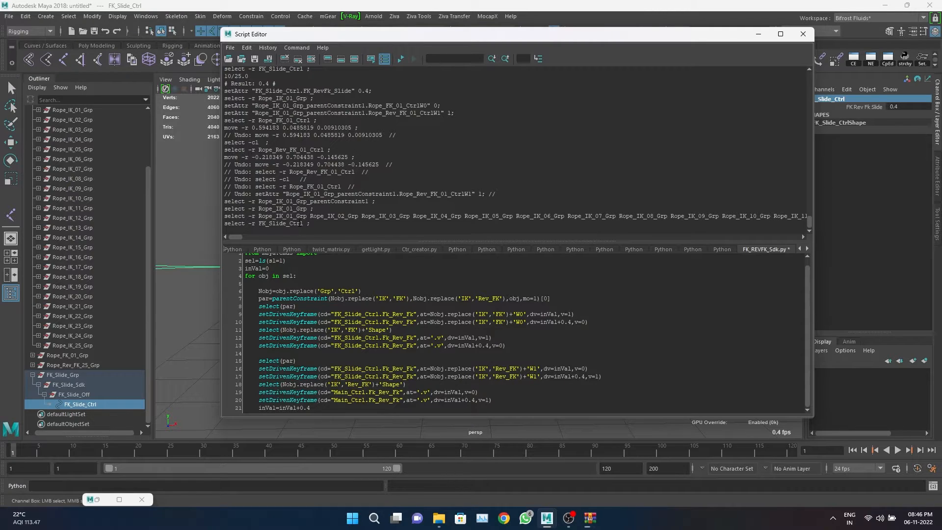
{"action": "double_click", "coordinate": [345, 392]}
{"action": "key", "text": "ctrl+v"}
{"action": "double_click", "coordinate": [345, 400]}
{"action": "key", "text": "ctrl+v"}
Set FK_Slide_Ctrl's slide attribute to 0 and replace Fk_Rev_Fk with FK_RevFk_Slide in the script's first four setDrivenKeyframe lines.
{"action": "left_click", "coordinate": [864, 107]}
{"action": "middle_click_drag", "start_coordinate": [199, 183], "coordinate": [176, 182]}
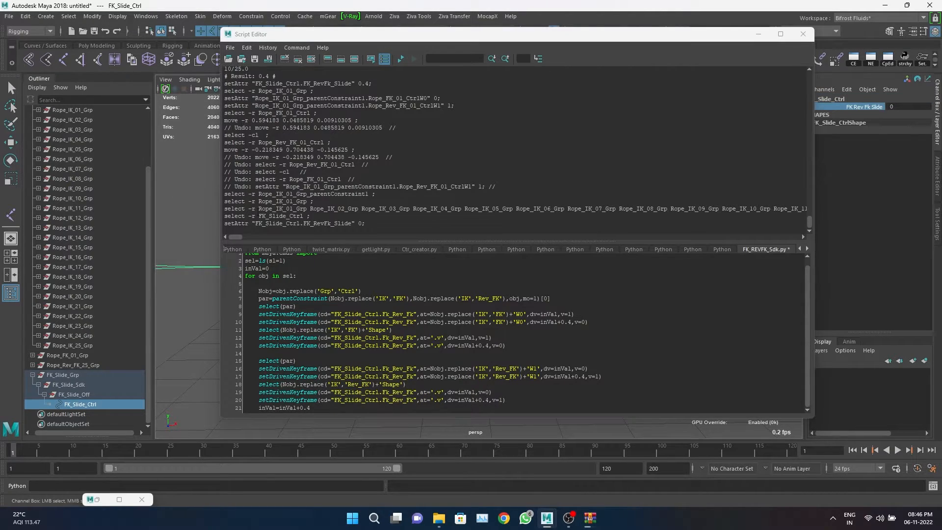
{"action": "double_click", "coordinate": [329, 224]}
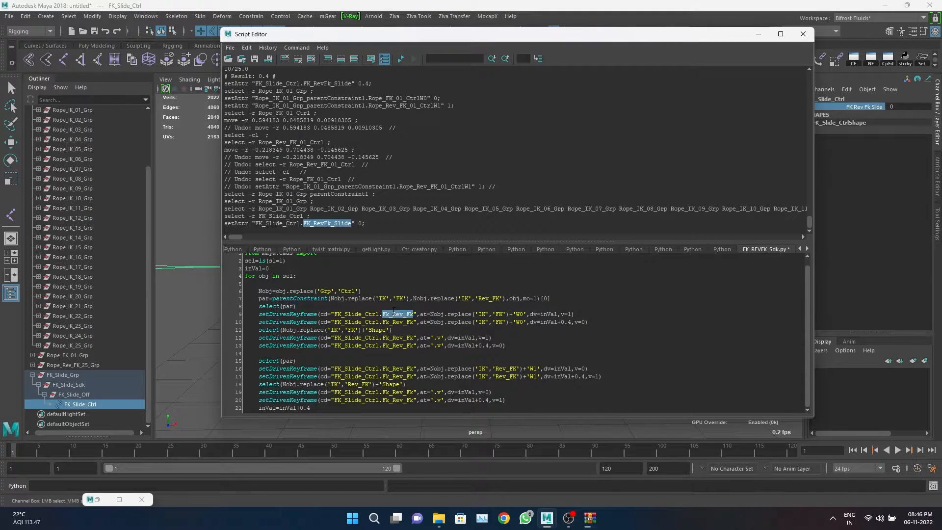
{"action": "type", "text": "FK_RevFk_Slide"}
{"action": "double_click", "coordinate": [398, 321]}
{"action": "type", "text": "FK_RevFk_Slide"}
{"action": "double_click", "coordinate": [397, 337]}
{"action": "type", "text": "FK_RevFk_Slide"}
{"action": "double_click", "coordinate": [397, 345]}
{"action": "type", "text": "FK_RevFk_Slide"}
Replace Fk_Rev_Fk with FK_RevFk_Slide in the four setDrivenKeyframe lines of the script's reverse FK block.
{"action": "double_click", "coordinate": [396, 368]}
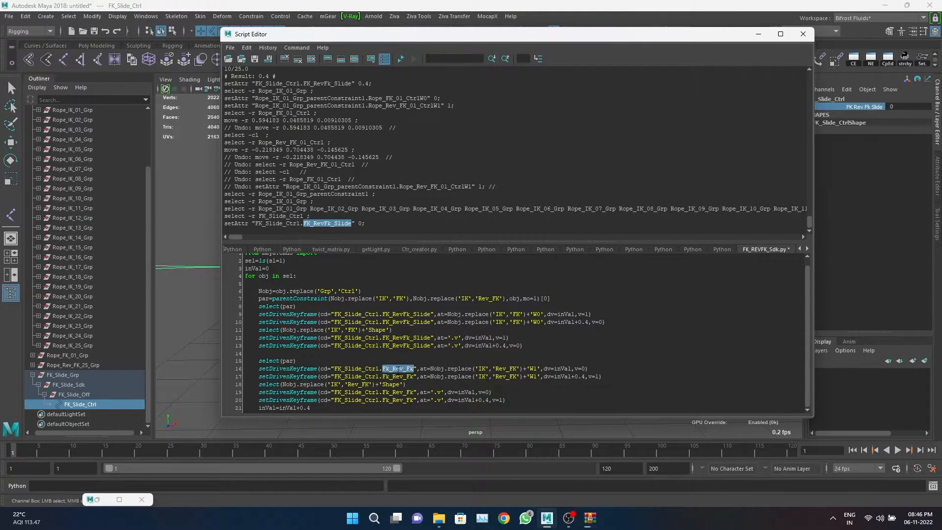
{"action": "key", "text": "ctrl+v"}
{"action": "double_click", "coordinate": [396, 376]}
{"action": "key", "text": "ctrl+v"}
{"action": "double_click", "coordinate": [397, 392]}
{"action": "type", "text": "FK_RevFk_Slide"}
{"action": "double_click", "coordinate": [395, 400]}
{"action": "type", "text": "FK_RevFk_Slide"}
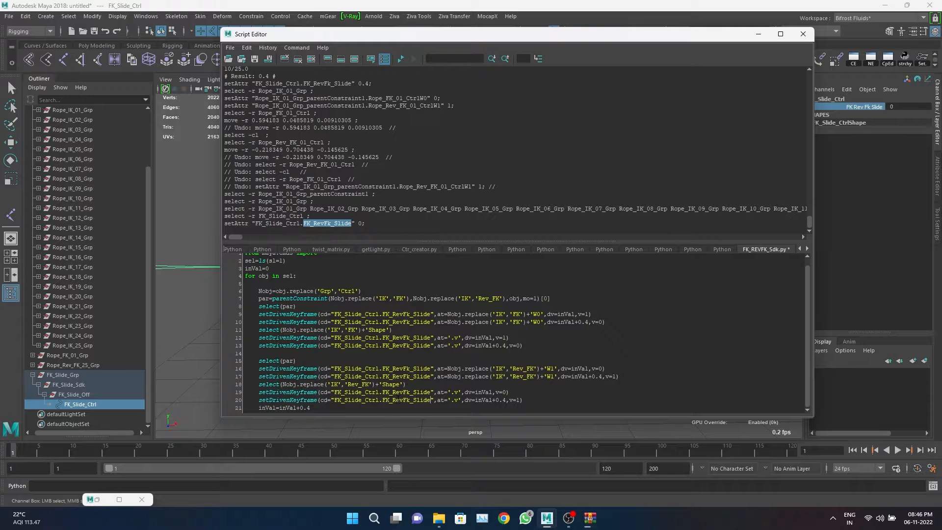
Select Rope_IK_01_Grp through Rope_IK_25_Grp, run the whole FK_REVFK_Sdk.py script on them, and minimize the Script Editor.
{"action": "scroll", "coordinate": [397, 344], "scroll_direction": "up", "scroll_amount": 1}
{"action": "scroll", "coordinate": [84, 246], "scroll_direction": "up", "scroll_amount": 3}
{"action": "left_click", "coordinate": [72, 188]}
{"action": "left_click", "coordinate": [72, 179]}
{"action": "left_click", "coordinate": [72, 414], "text": "shift"}
{"action": "key", "text": "w"}
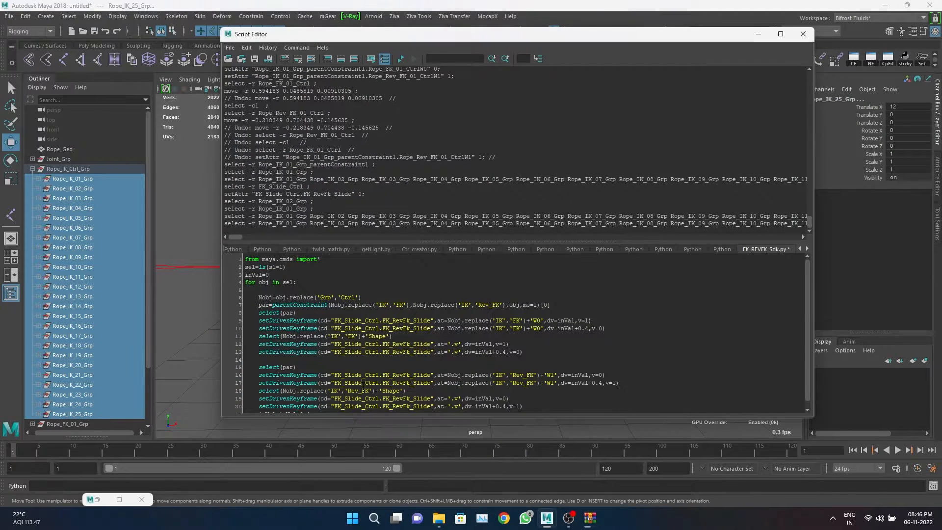
{"action": "key", "text": "ctrl+a"}
{"action": "key", "text": "ctrl+Return"}
{"action": "left_click", "coordinate": [758, 34]}
Test the switching between FK and reverse FK controllers by sliding FK_Slide_Ctrl's FK Rev Fk Slide attribute.
{"action": "left_click", "coordinate": [547, 296]}
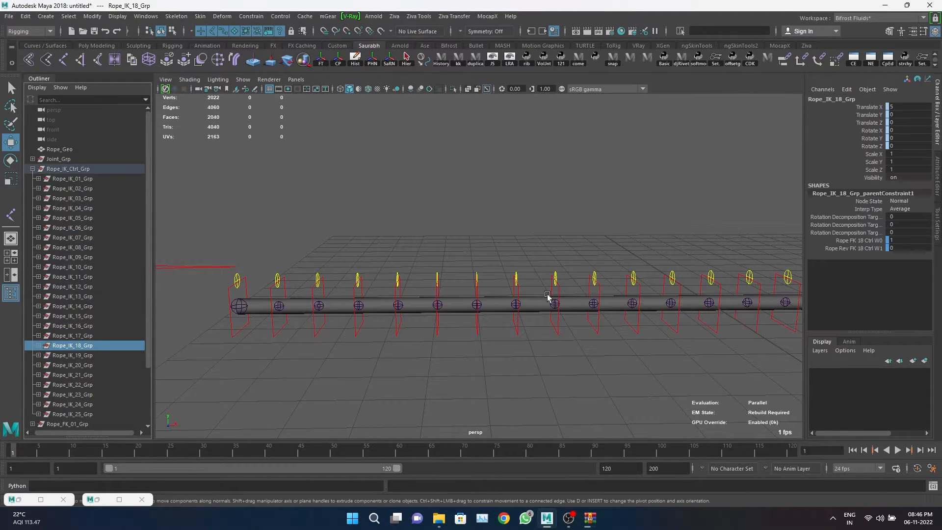
{"action": "scroll", "coordinate": [547, 295], "scroll_direction": "down", "scroll_amount": 3}
{"action": "left_click", "coordinate": [370, 249]}
{"action": "scroll", "coordinate": [92, 290], "scroll_direction": "down", "scroll_amount": 3}
{"action": "left_click", "coordinate": [294, 267]}
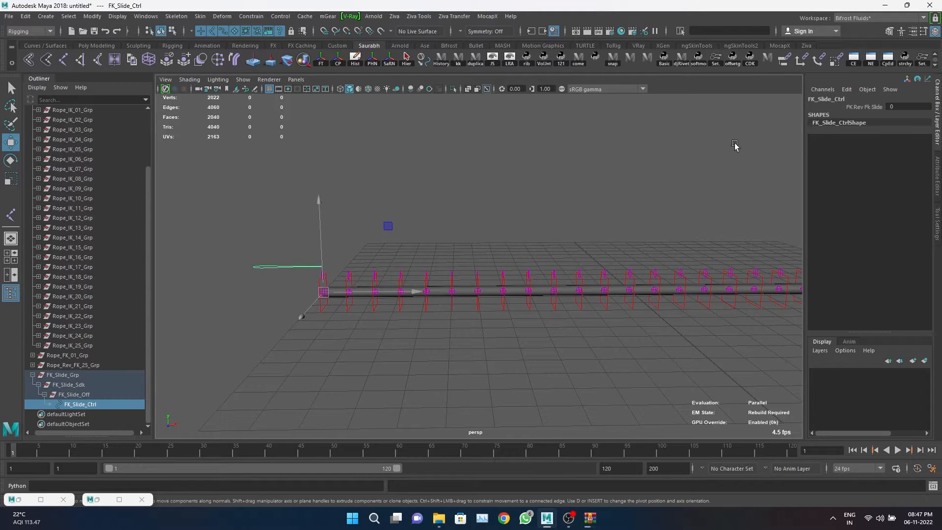
{"action": "left_click", "coordinate": [831, 107]}
{"action": "middle_click_drag", "start_coordinate": [403, 213], "coordinate": [347, 213]}
{"action": "key", "text": "w"}
Select FK_Slide_Grp, try moving it along X to the rope's other end, and undo the move.
{"action": "left_click", "coordinate": [62, 375]}
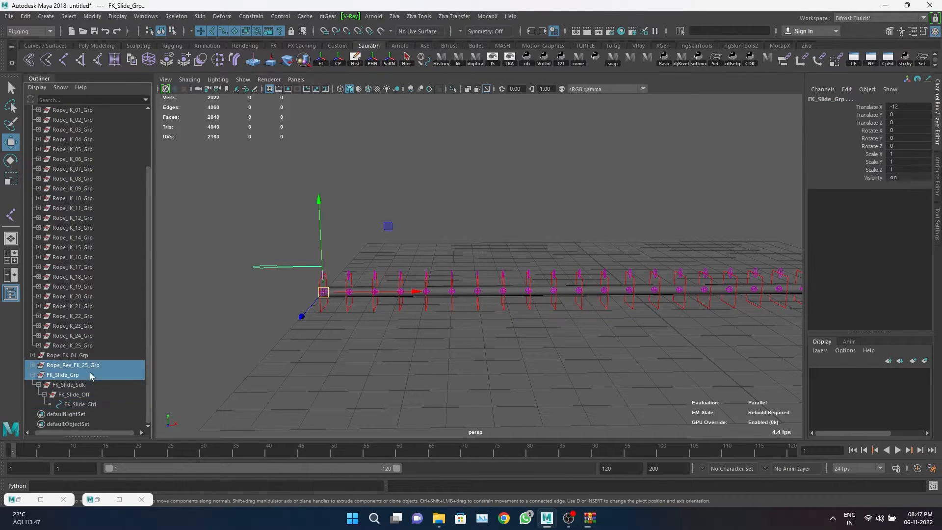
{"action": "key", "text": "f"}
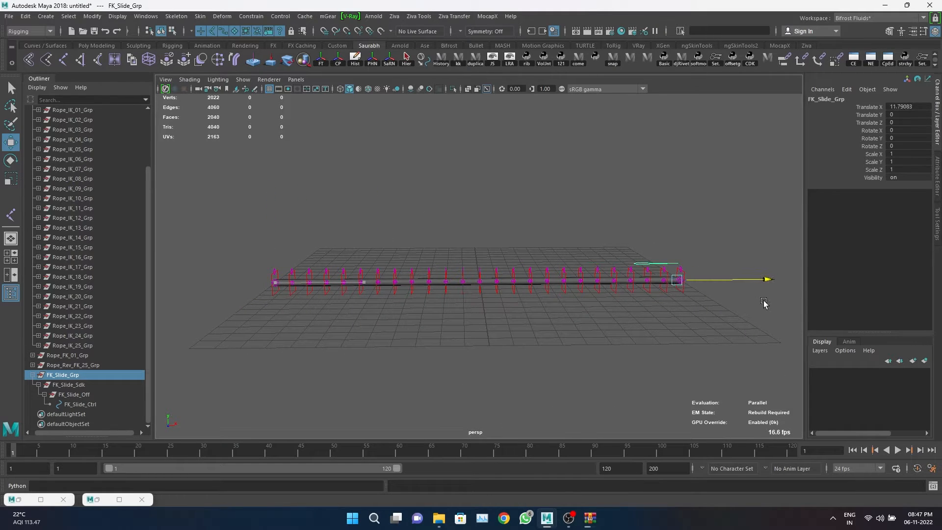
{"action": "key", "text": "ctrl+z"}
Key FK_Slide_Grp's Translate X as driven by FK_Slide_Ctrl's FK Rev Fk Slide at the rope's start.
{"action": "left_click", "coordinate": [920, 60]}
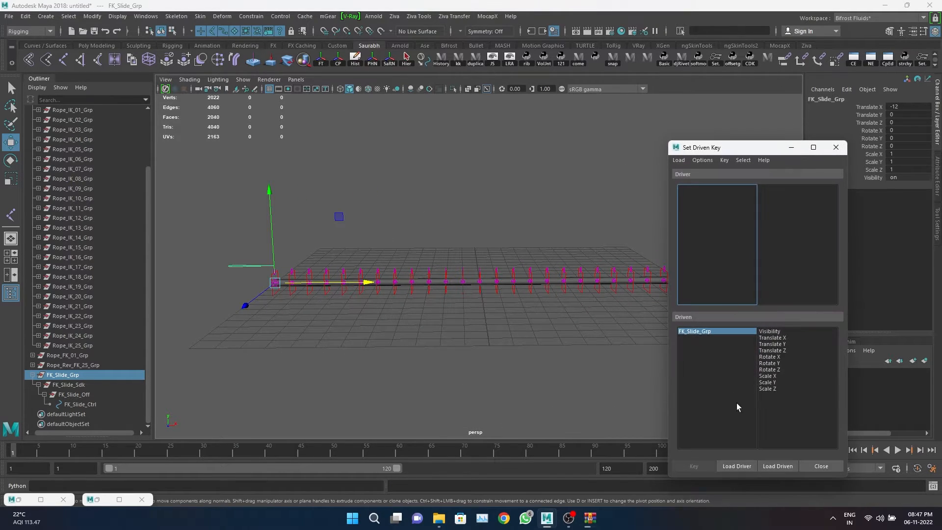
{"action": "left_click", "coordinate": [80, 404]}
{"action": "left_click", "coordinate": [737, 467]}
{"action": "left_click", "coordinate": [781, 188]}
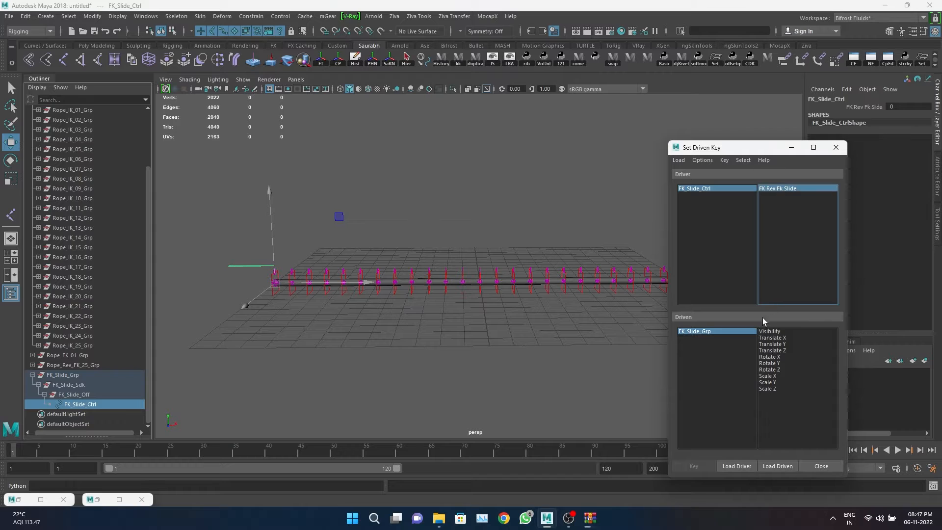
{"action": "left_click", "coordinate": [771, 338]}
{"action": "left_click", "coordinate": [718, 188]}
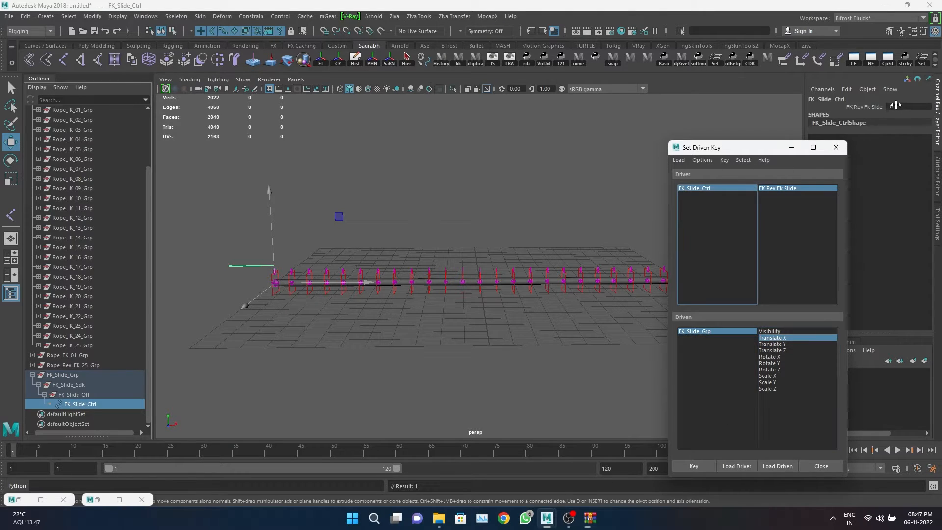
Set FK Rev Fk Slide to 10 and FK_Slide_Grp's Translate X to 12, key this driven pose, and close Set Driven Key.
{"action": "left_click", "coordinate": [908, 106]}
{"action": "type", "text": "10"}
{"action": "key", "text": "Return"}
{"action": "left_click", "coordinate": [752, 332]}
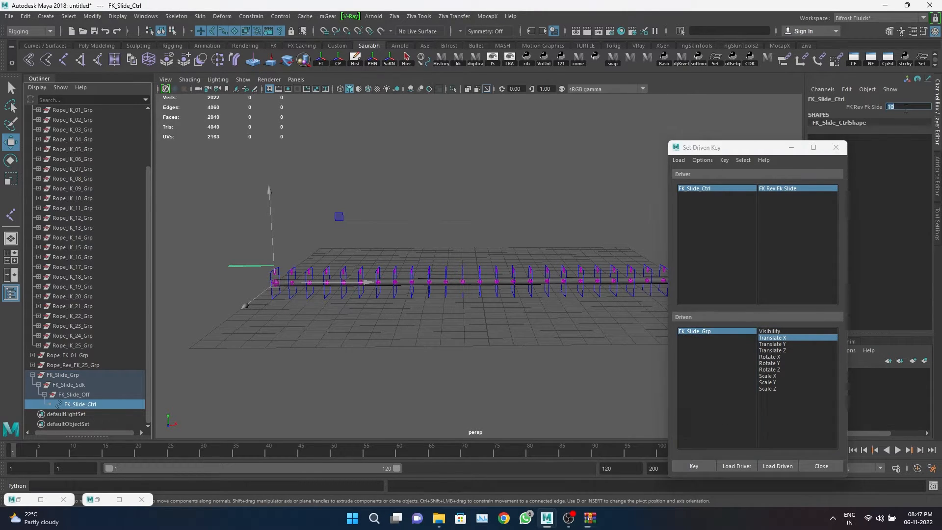
{"action": "left_click", "coordinate": [740, 332]}
{"action": "left_click", "coordinate": [907, 107]}
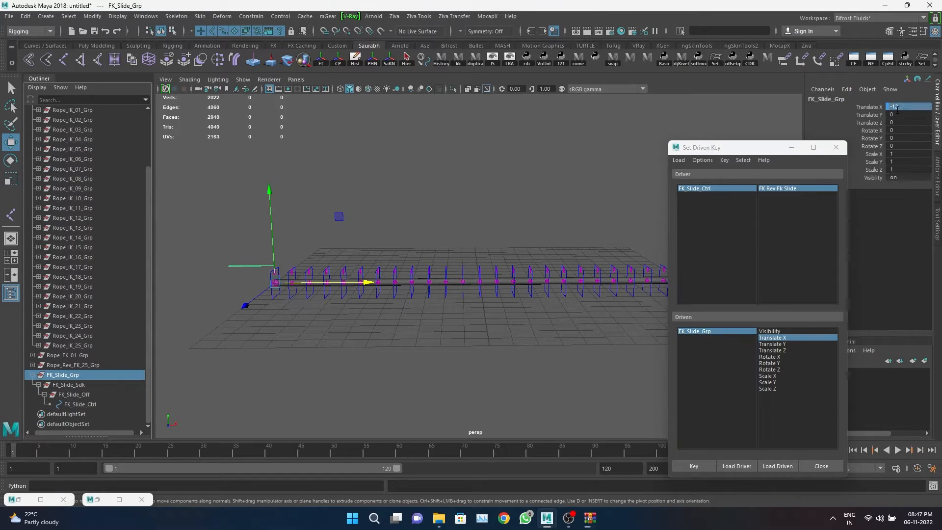
{"action": "type", "text": "12"}
{"action": "key", "text": "Return"}
{"action": "left_click", "coordinate": [694, 467]}
{"action": "left_click", "coordinate": [819, 466]}
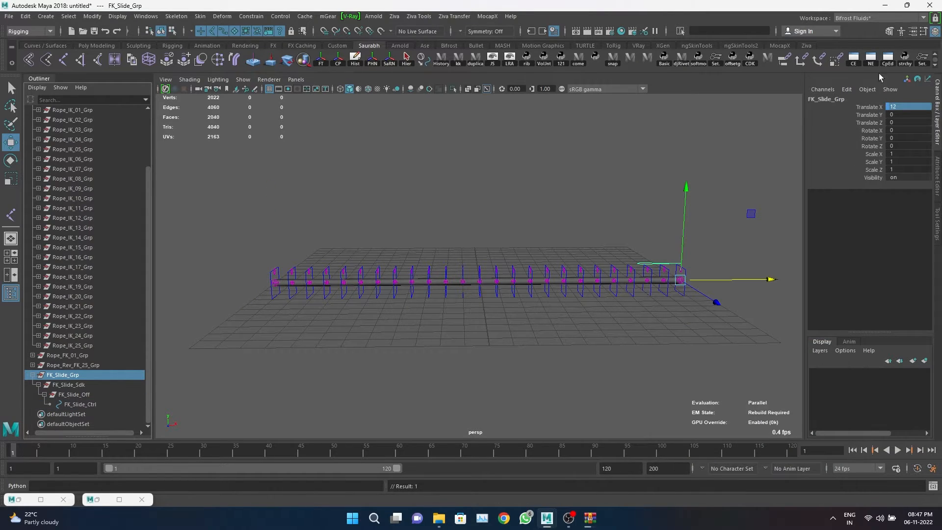
Make the tangents of FK_Slide_Grp's Translate X driven curve linear in the Graph Editor and close it.
{"action": "scroll", "coordinate": [872, 61], "scroll_direction": "down", "scroll_amount": 1}
{"action": "left_click", "coordinate": [271, 63]}
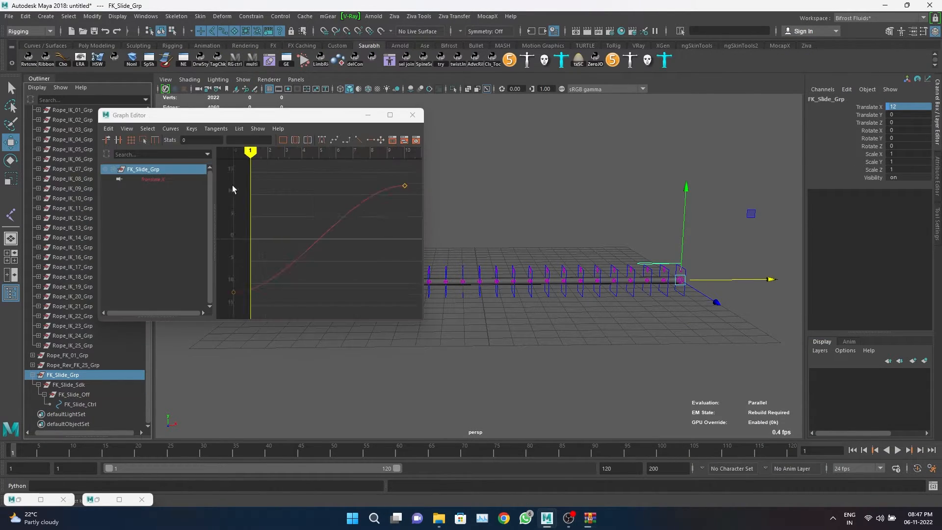
{"action": "left_click", "coordinate": [358, 140]}
{"action": "left_click", "coordinate": [413, 115]}
{"action": "left_click", "coordinate": [432, 147]}
Select all control vertices of FK_Slide_Ctrl and scale them down along X.
{"action": "left_click", "coordinate": [656, 267]}
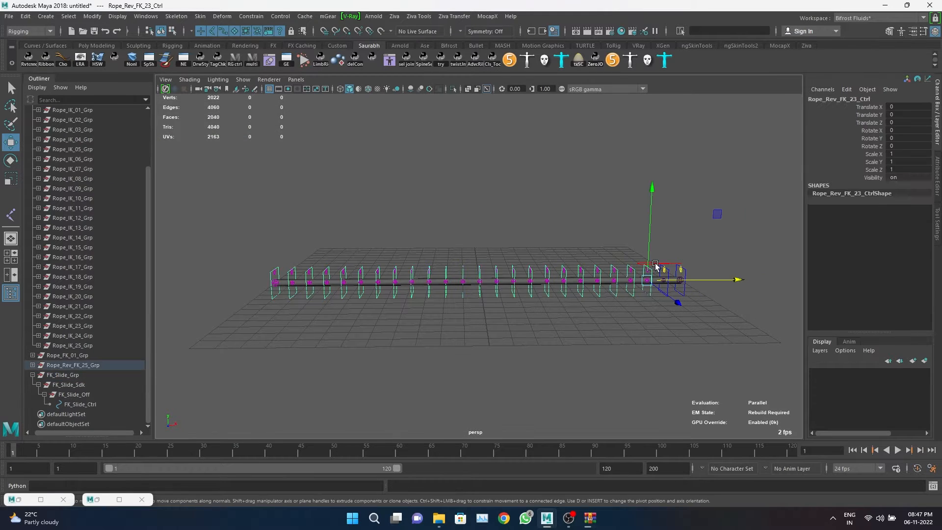
{"action": "left_click", "coordinate": [657, 264]}
{"action": "left_click", "coordinate": [871, 107]}
{"action": "right_click_drag", "start_coordinate": [715, 241], "coordinate": [594, 243]}
{"action": "left_click_drag", "start_coordinate": [619, 245], "coordinate": [690, 270]}
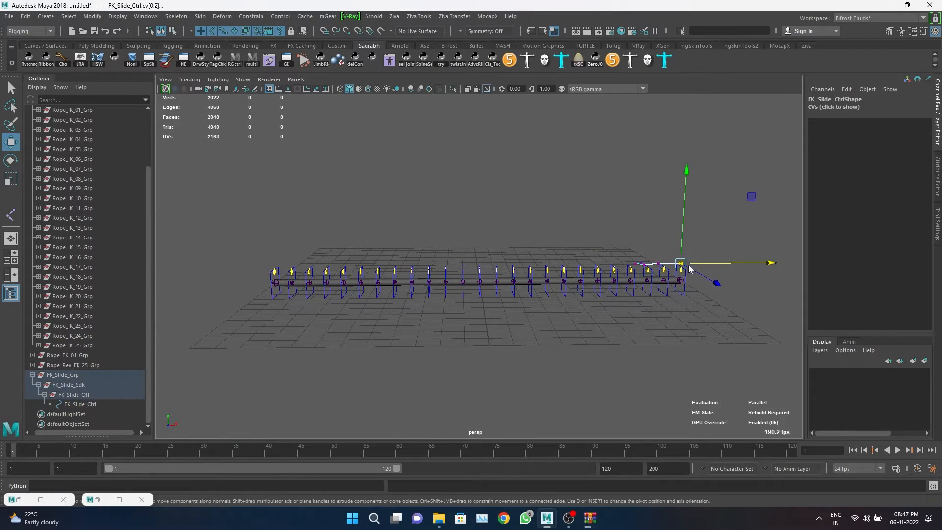
{"action": "key", "text": "r"}
{"action": "left_click_drag", "start_coordinate": [767, 280], "coordinate": [706, 272]}
Rotate FK_Slide_Ctrl's control vertices so the shape stands upright, and move them above the rope's last controller.
{"action": "key", "text": "e"}
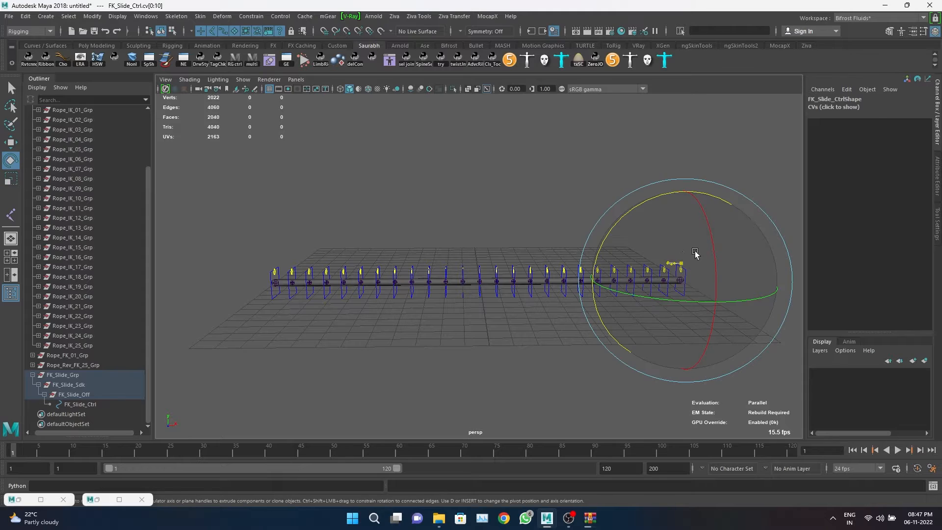
{"action": "left_click_drag", "start_coordinate": [659, 196], "coordinate": [732, 190]}
{"action": "scroll", "coordinate": [731, 189], "scroll_direction": "up", "scroll_amount": 3}
{"action": "middle_click_drag", "start_coordinate": [732, 190], "coordinate": [391, 221], "text": "alt"}
{"action": "scroll", "coordinate": [391, 220], "scroll_direction": "up", "scroll_amount": 3}
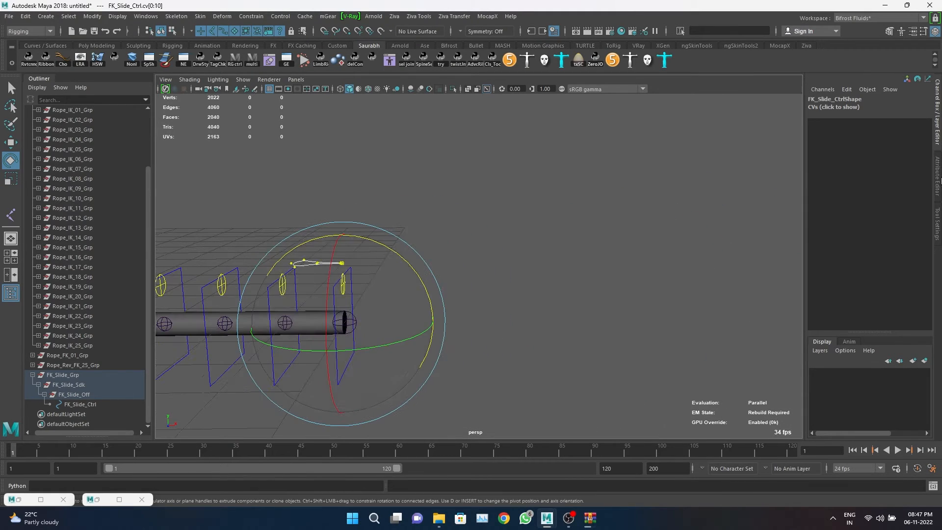
{"action": "left_click", "coordinate": [936, 223]}
{"action": "left_click", "coordinate": [782, 184]}
{"action": "left_click_drag", "start_coordinate": [339, 185], "coordinate": [399, 214]}
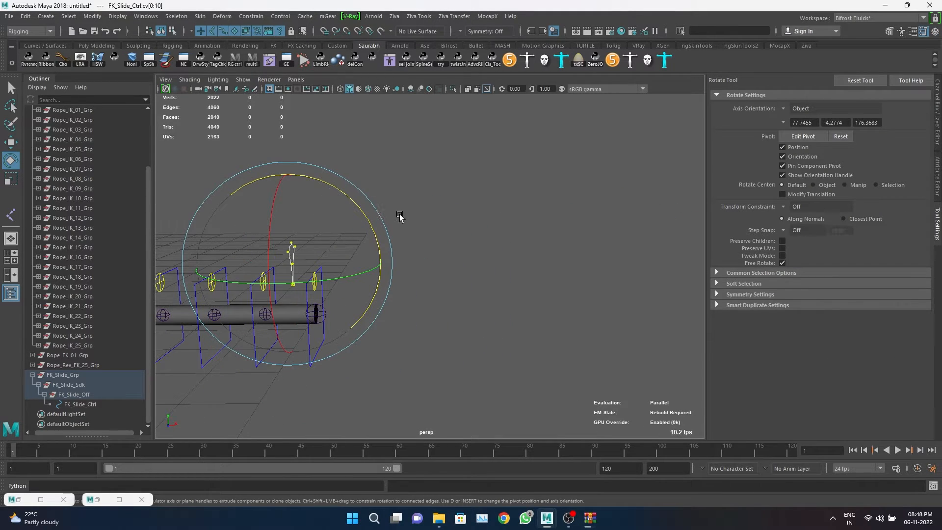
{"action": "key", "text": "w"}
{"action": "left_click_drag", "start_coordinate": [377, 277], "coordinate": [384, 256], "text": "alt"}
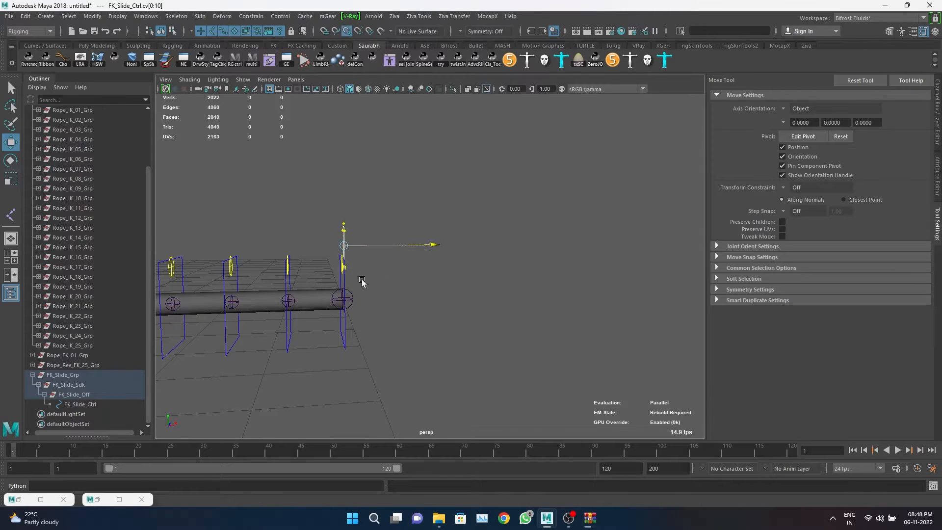
{"action": "left_click", "coordinate": [401, 224]}
Select FK_Slide_Ctrl and lower its FK Rev Fk Slide so the control slides back to near the seventh joint.
{"action": "left_click", "coordinate": [342, 238]}
{"action": "left_click", "coordinate": [937, 112]}
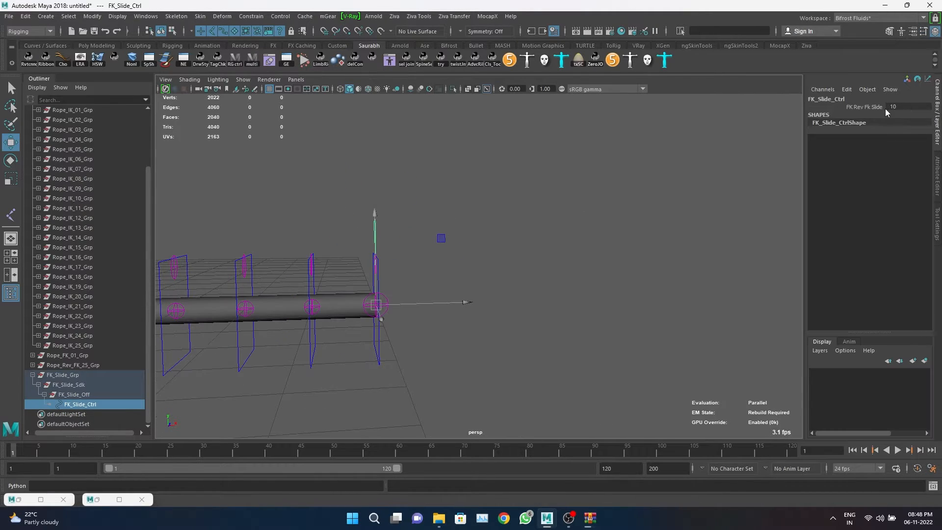
{"action": "left_click", "coordinate": [864, 107]}
{"action": "scroll", "coordinate": [572, 249], "scroll_direction": "down", "scroll_amount": 5}
{"action": "middle_click_drag", "start_coordinate": [571, 249], "coordinate": [437, 297]}
{"action": "scroll", "coordinate": [437, 297], "scroll_direction": "up", "scroll_amount": 5}
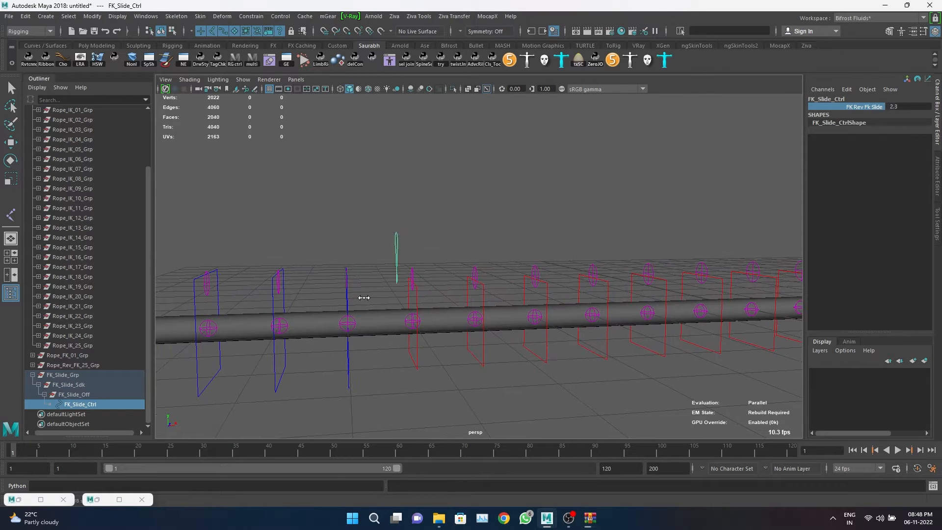
Examine the controllers beside the slide control and the parent constraint weights of Rope_IK_07_Grp and Rope_IK_06_Grp.
{"action": "left_click", "coordinate": [412, 282]}
{"action": "key", "text": "w"}
{"action": "left_click", "coordinate": [382, 238]}
{"action": "left_click", "coordinate": [416, 281]}
{"action": "left_click", "coordinate": [415, 281]}
{"action": "left_click", "coordinate": [410, 281]}
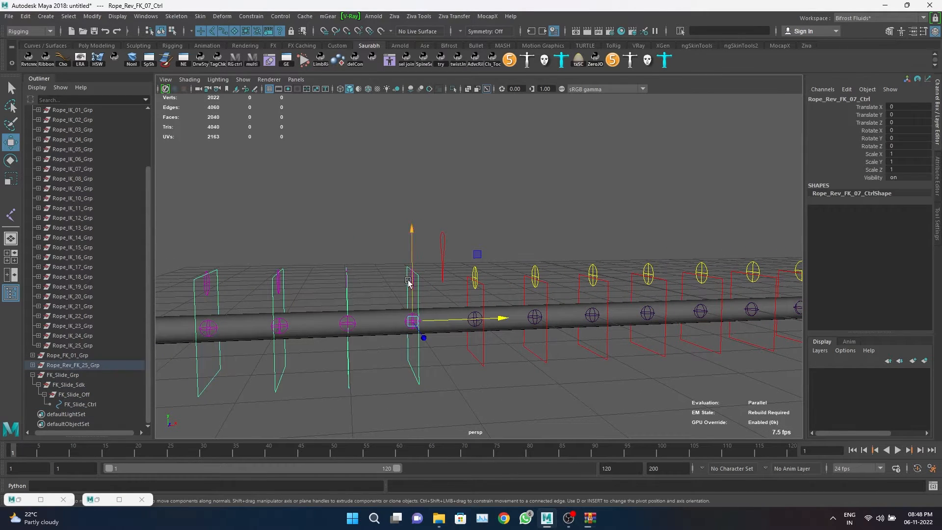
{"action": "key", "text": "q"}
{"action": "left_click_drag", "start_coordinate": [410, 281], "coordinate": [422, 281], "text": "alt"}
{"action": "left_click", "coordinate": [455, 267]}
{"action": "key", "text": "Up"}
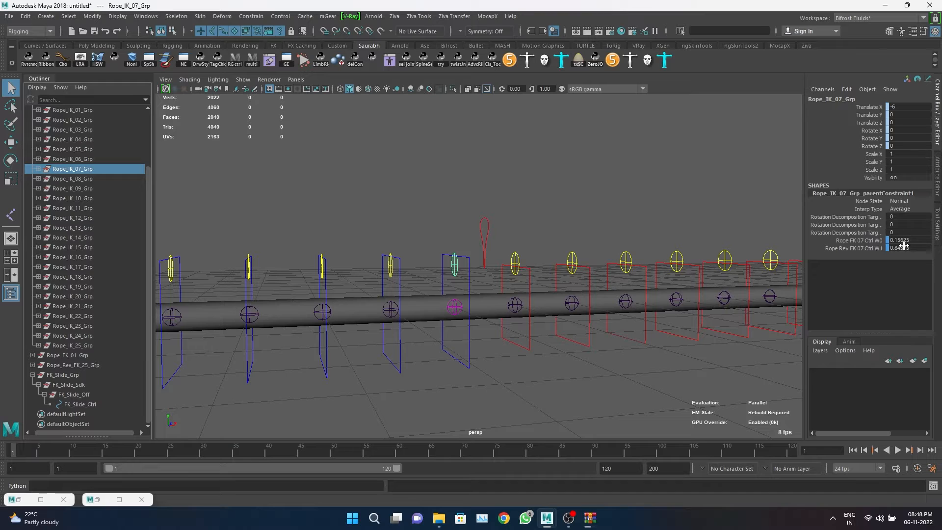
{"action": "left_click", "coordinate": [390, 267]}
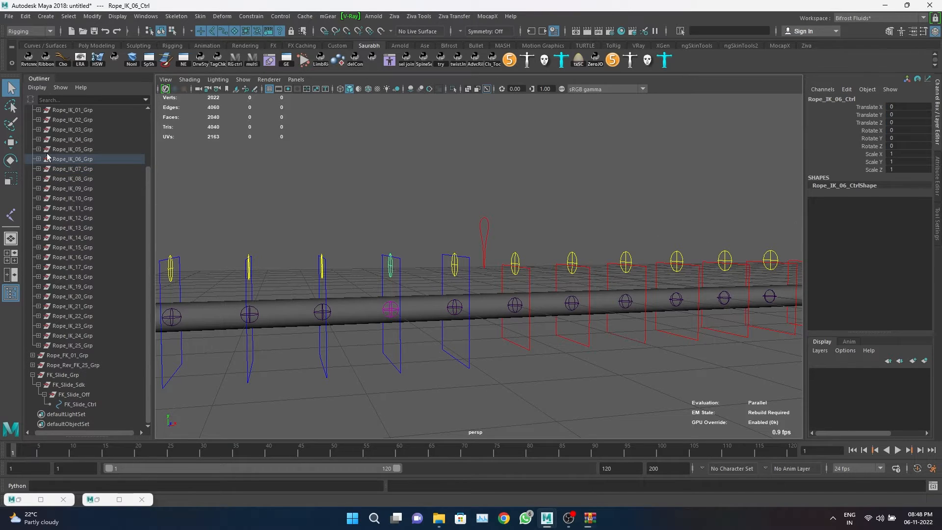
{"action": "left_click", "coordinate": [47, 157]}
Try rotating Rope_Rev_FK_06_Ctrl and undo the rotation.
{"action": "left_click", "coordinate": [400, 282]}
{"action": "key", "text": "e"}
{"action": "left_click_drag", "start_coordinate": [400, 282], "coordinate": [466, 230]}
{"action": "key", "text": "ctrl+z"}
Try moving Rope_Rev_FK_07_Ctrl and sliding FK Rev Fk Slide to 2.92, and undo both changes.
{"action": "left_click", "coordinate": [477, 220]}
{"action": "left_click", "coordinate": [469, 267]}
{"action": "key", "text": "w"}
{"action": "left_click_drag", "start_coordinate": [454, 305], "coordinate": [370, 215]}
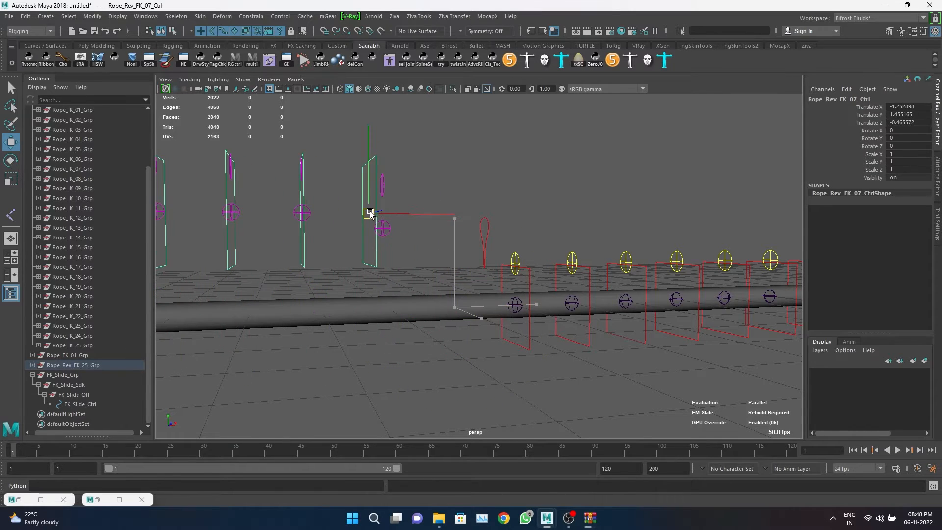
{"action": "left_click_drag", "start_coordinate": [444, 275], "coordinate": [436, 276], "text": "alt"}
{"action": "left_click", "coordinate": [460, 246]}
{"action": "left_click", "coordinate": [876, 106]}
{"action": "middle_click_drag", "start_coordinate": [450, 200], "coordinate": [461, 202]}
{"action": "key", "text": "ctrl+z"}
{"action": "key", "text": "ctrl+z"}
{"action": "key", "text": "ctrl+z"}
{"action": "key", "text": "ctrl+z"}
{"action": "right_click_drag", "start_coordinate": [463, 201], "coordinate": [277, 248], "text": "alt"}
{"action": "left_click", "coordinate": [276, 248]}
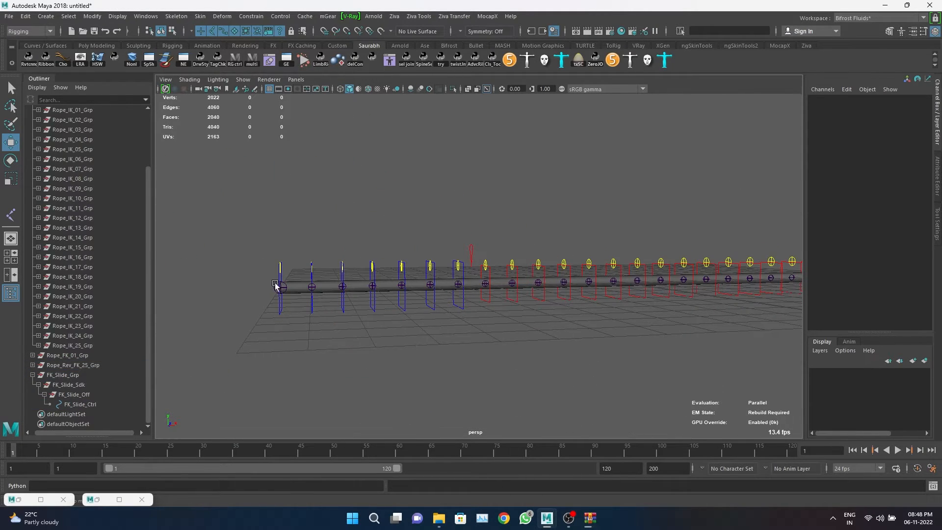
Select Rope_IK_01_Grp through Rope_IK_25_Grp and bring up the curveonLoc.mel script in the Script Editor.
{"action": "scroll", "coordinate": [88, 197], "scroll_direction": "up", "scroll_amount": 3}
{"action": "left_click", "coordinate": [72, 179]}
{"action": "left_click", "coordinate": [72, 414], "text": "shift"}
{"action": "left_click", "coordinate": [932, 486]}
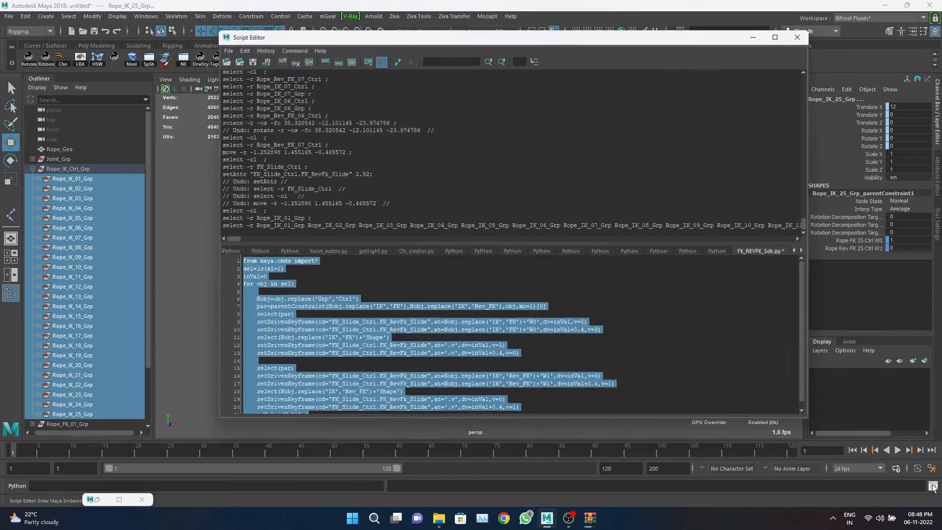
{"action": "left_click", "coordinate": [717, 250]}
{"action": "scroll", "coordinate": [691, 249], "scroll_direction": "up", "scroll_amount": 2}
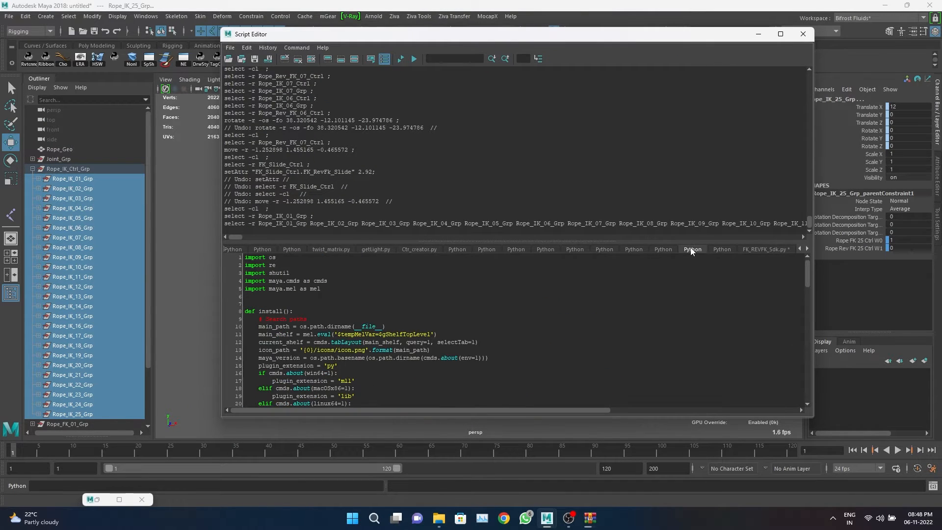
{"action": "scroll", "coordinate": [691, 248], "scroll_direction": "down", "scroll_amount": 10}
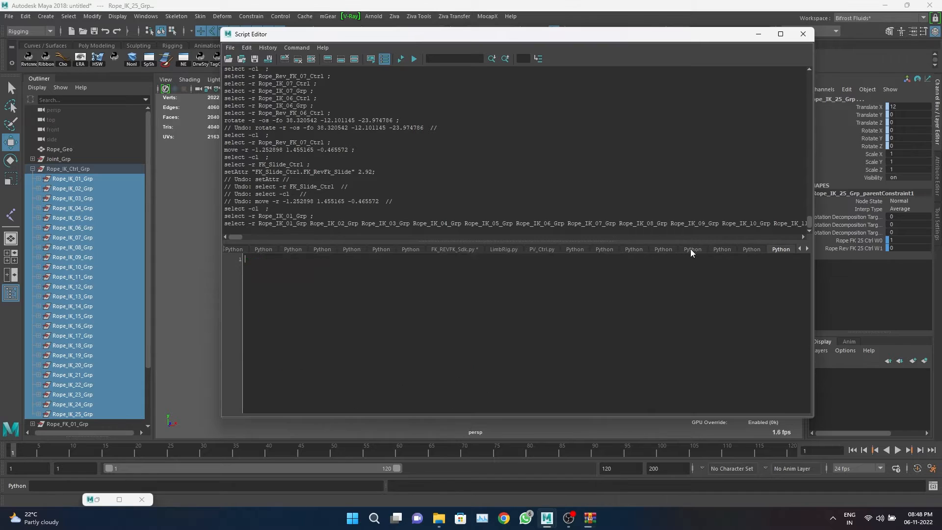
{"action": "scroll", "coordinate": [693, 249], "scroll_direction": "down", "scroll_amount": 1}
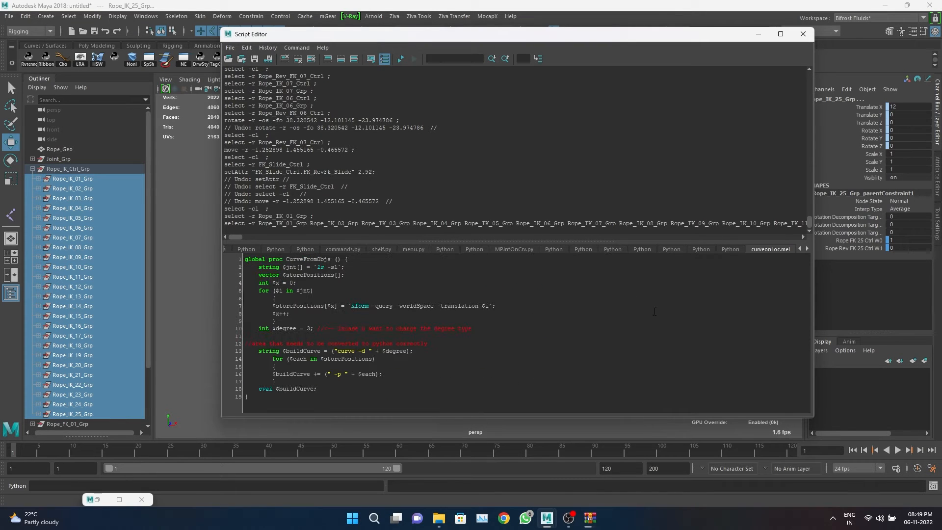
Execute the curveonLoc.mel code and run CurveFromObjs to build a curve through the selected IK groups.
{"action": "key", "text": "ctrl+a"}
{"action": "key", "text": "ctrl+Return"}
{"action": "left_click", "coordinate": [308, 259]}
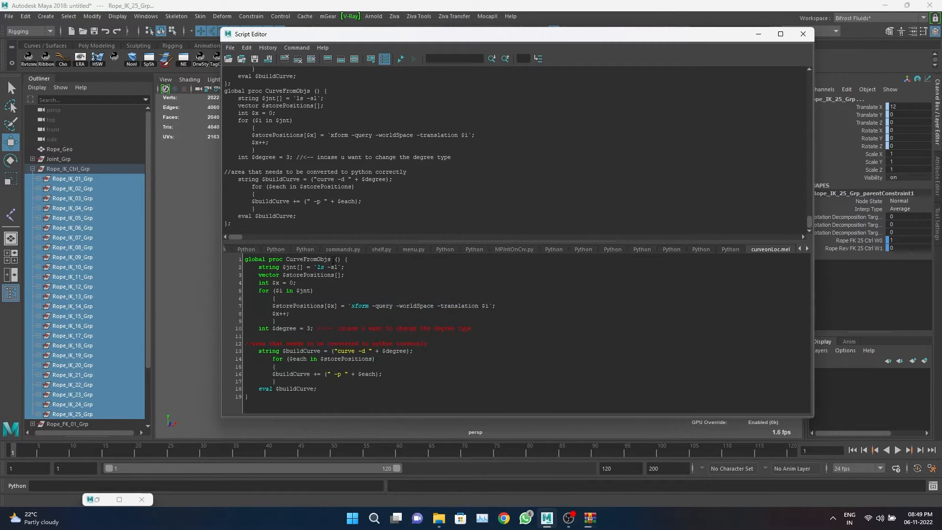
{"action": "double_click", "coordinate": [308, 259]}
{"action": "key", "text": "ctrl+Return"}
{"action": "left_click", "coordinate": [758, 33]}
Rename the new curve Rope_Wire and isolate it in the viewport.
{"action": "scroll", "coordinate": [67, 355], "scroll_direction": "down", "scroll_amount": 3}
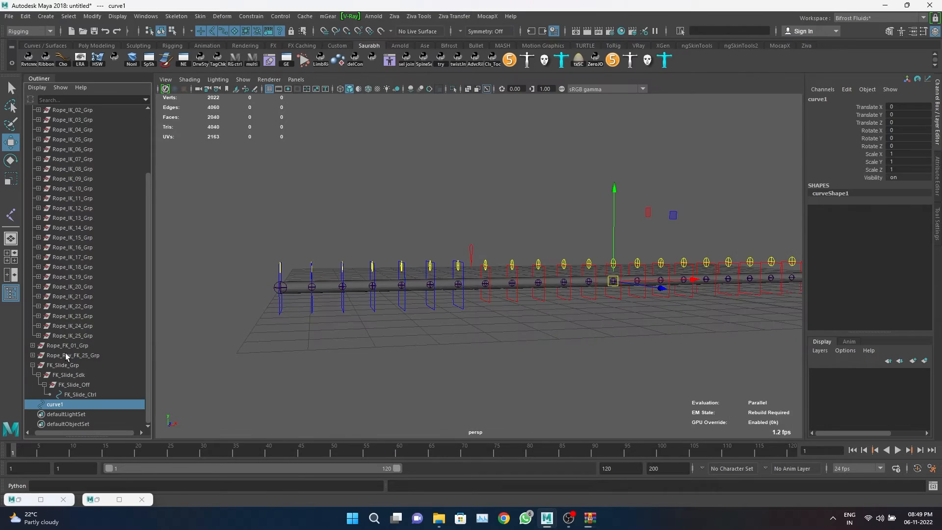
{"action": "double_click", "coordinate": [75, 405]}
{"action": "type", "text": "Rope_Wire"}
{"action": "key", "text": "Return"}
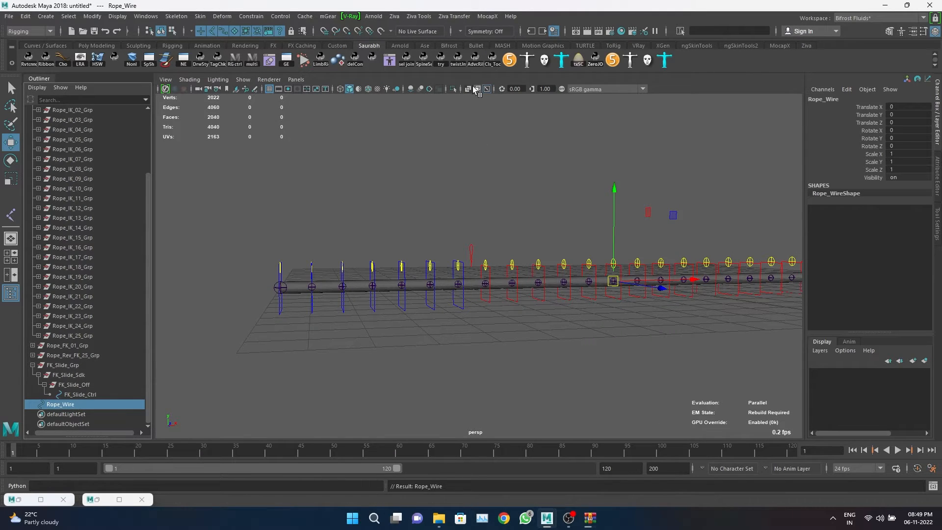
{"action": "left_click", "coordinate": [452, 89]}
{"action": "left_click", "coordinate": [405, 209]}
{"action": "left_click", "coordinate": [98, 404]}
Select Rope_IK_01_Jnt through Rope_IK_25_Jnt together with Rope_Wire and bind the curve to the joints as a skin.
{"action": "scroll", "coordinate": [84, 314], "scroll_direction": "up", "scroll_amount": 4}
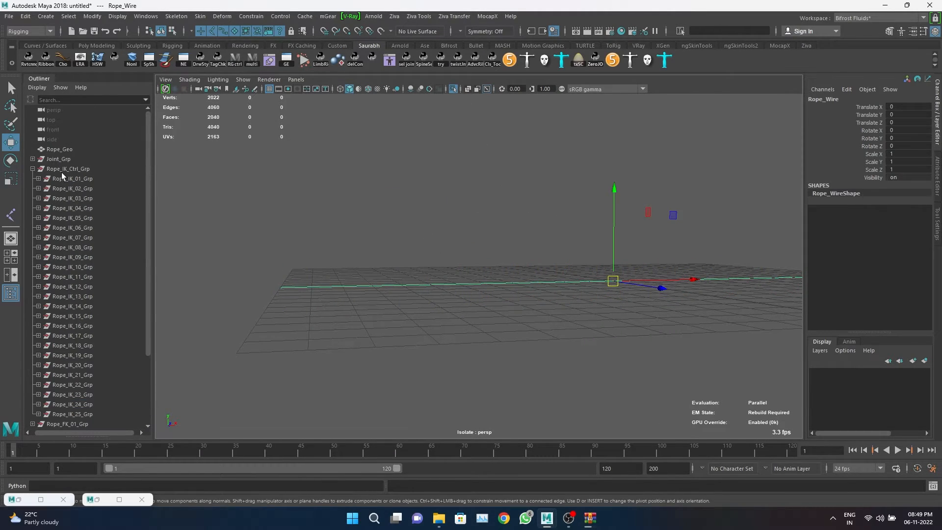
{"action": "left_click", "coordinate": [32, 160]}
{"action": "left_click", "coordinate": [54, 159]}
{"action": "left_click", "coordinate": [59, 169]}
{"action": "scroll", "coordinate": [54, 215], "scroll_direction": "down", "scroll_amount": 10}
{"action": "scroll", "coordinate": [81, 226], "scroll_direction": "up", "scroll_amount": 5}
{"action": "left_click", "coordinate": [81, 248], "text": "shift"}
{"action": "scroll", "coordinate": [79, 294], "scroll_direction": "down", "scroll_amount": 6}
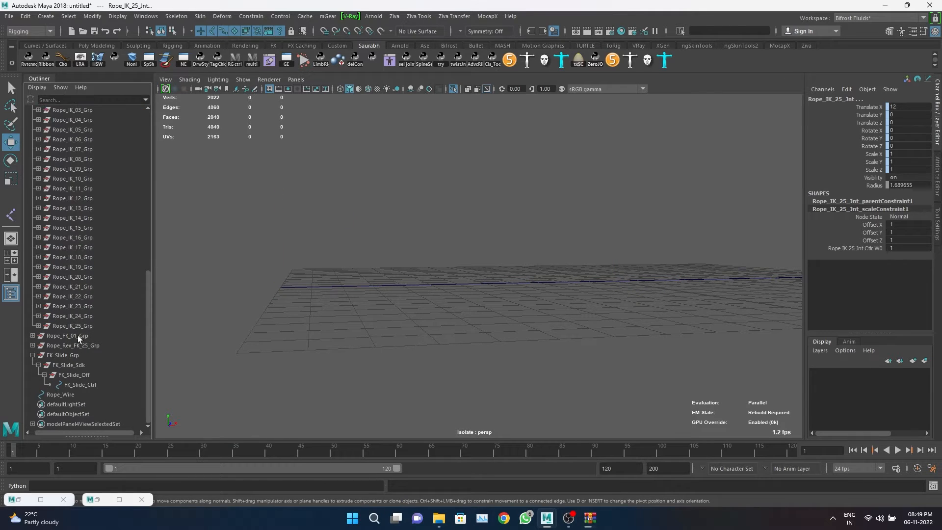
{"action": "left_click", "coordinate": [71, 394], "text": "ctrl"}
{"action": "scroll", "coordinate": [303, 61], "scroll_direction": "up", "scroll_amount": 1}
{"action": "left_click", "coordinate": [304, 61]}
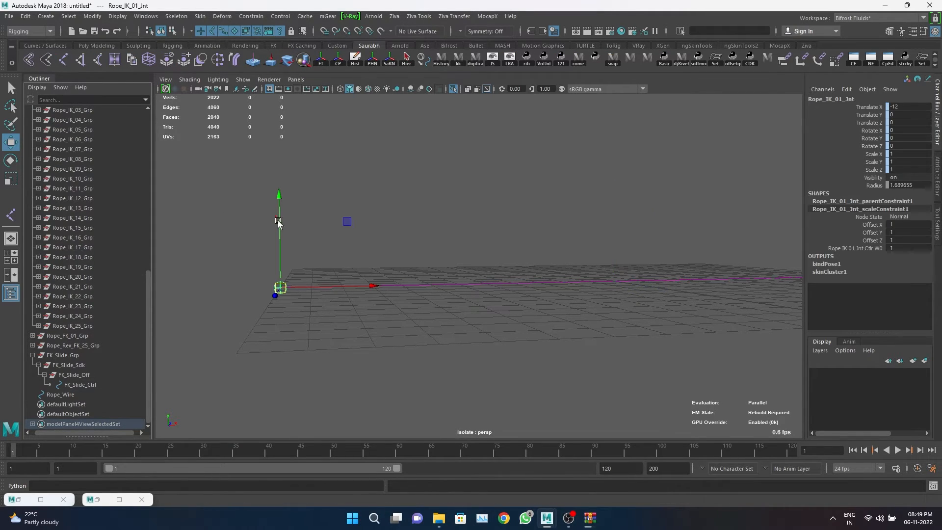
Collapse Joint_Grp and Rope_IK_Ctrl_Grp in the hierarchy and isolate Rope_Geo in the viewport.
{"action": "left_click", "coordinate": [330, 273]}
{"action": "left_click", "coordinate": [372, 288]}
{"action": "scroll", "coordinate": [42, 257], "scroll_direction": "up", "scroll_amount": 11}
{"action": "left_click", "coordinate": [66, 140], "text": "ctrl"}
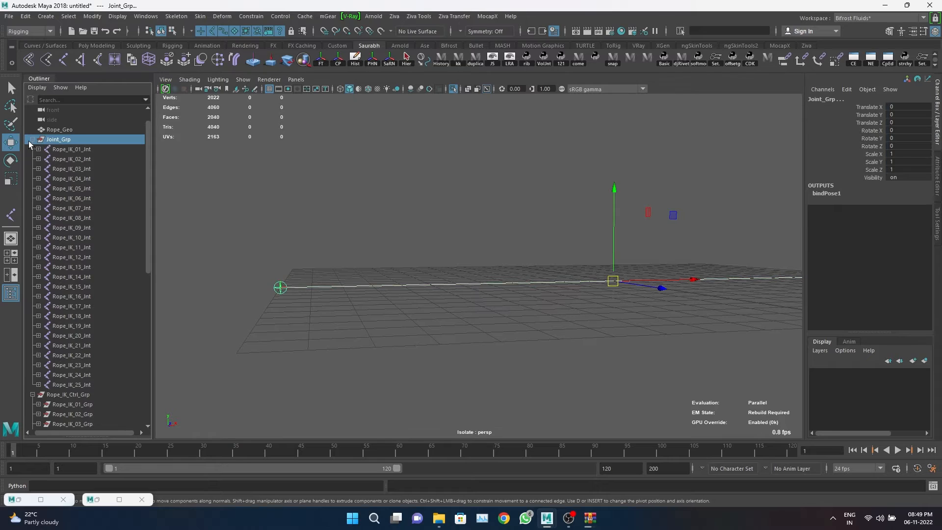
{"action": "left_click", "coordinate": [32, 140]}
{"action": "left_click", "coordinate": [33, 150]}
{"action": "left_click", "coordinate": [70, 237]}
{"action": "left_click", "coordinate": [71, 151]}
{"action": "left_click", "coordinate": [453, 89]}
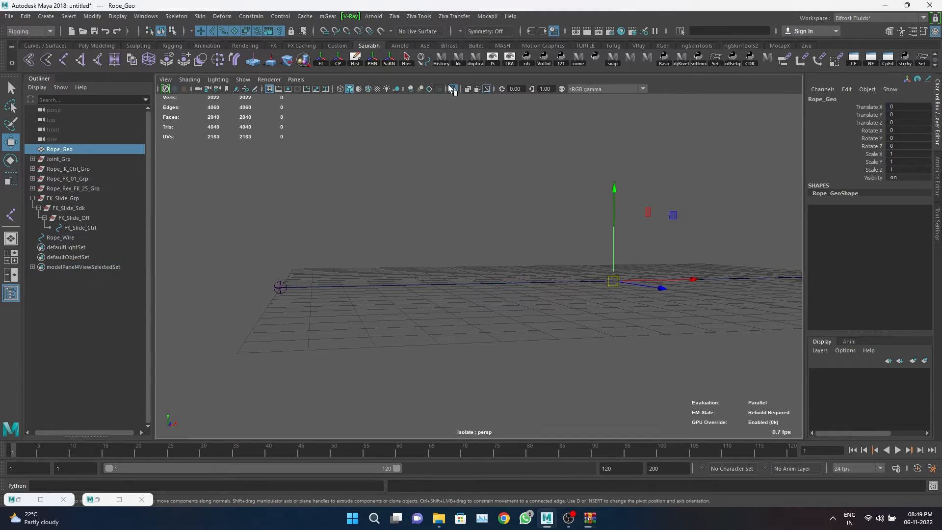
{"action": "left_click", "coordinate": [453, 90]}
{"action": "left_click", "coordinate": [412, 147]}
{"action": "left_click", "coordinate": [226, 17]}
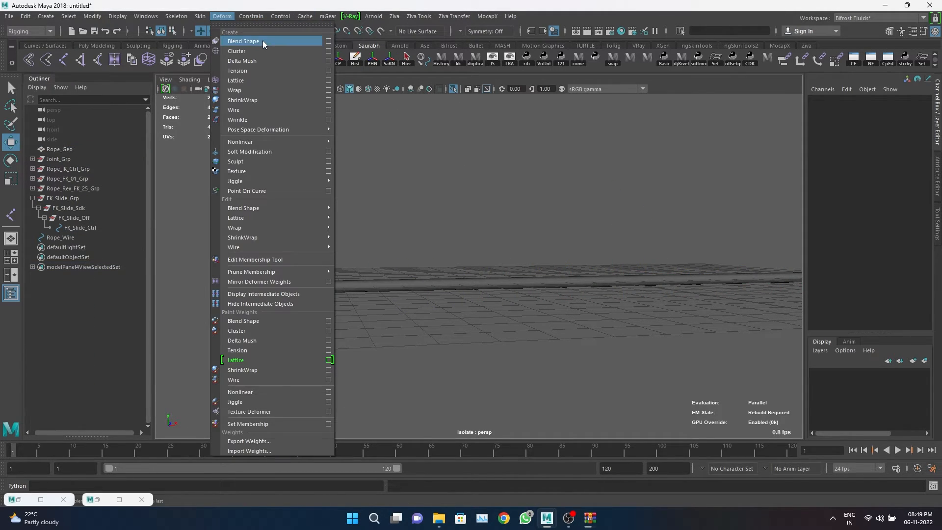
{"action": "left_click", "coordinate": [247, 91]}
{"action": "key", "text": "ctrl+z"}
Add a Wire deformer to Rope_Geo driven by the Rope_Wire curve and edit its Dropoff Distance.
{"action": "left_click", "coordinate": [227, 18]}
{"action": "left_click", "coordinate": [234, 110]}
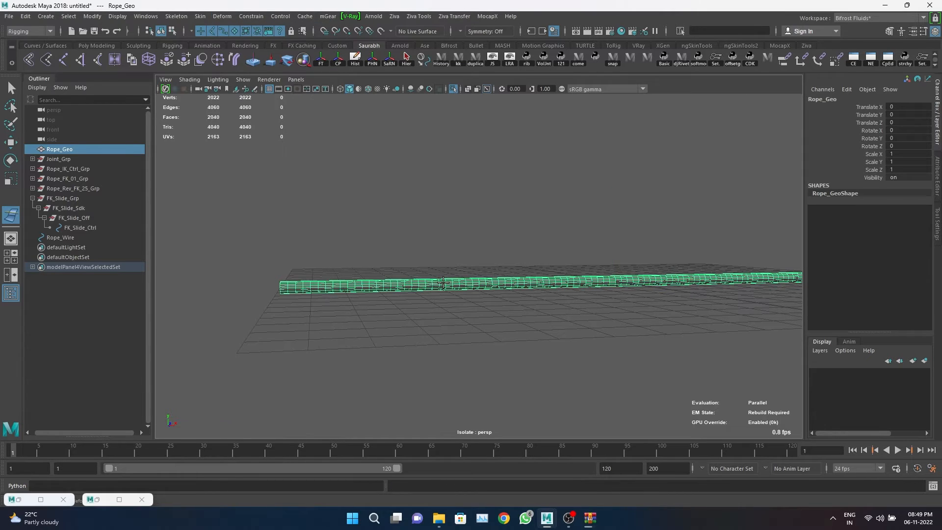
{"action": "left_click", "coordinate": [380, 284]}
{"action": "key", "text": "Return"}
{"action": "left_click", "coordinate": [381, 285]}
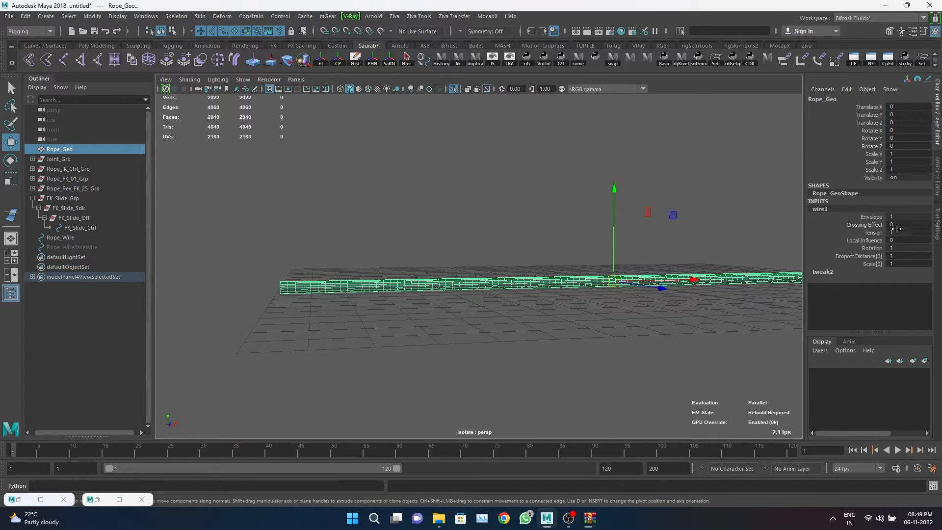
{"action": "left_click", "coordinate": [897, 254]}
Exit the isolated view and slide FK_Slide_Ctrl to the rope's start by lowering FK Rev Fk Slide to 0.
{"action": "left_click", "coordinate": [536, 135]}
{"action": "left_click", "coordinate": [453, 89]}
{"action": "left_click_drag", "start_coordinate": [515, 194], "coordinate": [491, 202], "text": "alt"}
{"action": "left_click", "coordinate": [427, 270]}
{"action": "left_click", "coordinate": [441, 248]}
{"action": "left_click", "coordinate": [440, 249]}
{"action": "left_click", "coordinate": [854, 107]}
{"action": "middle_click_drag", "start_coordinate": [432, 223], "coordinate": [330, 227]}
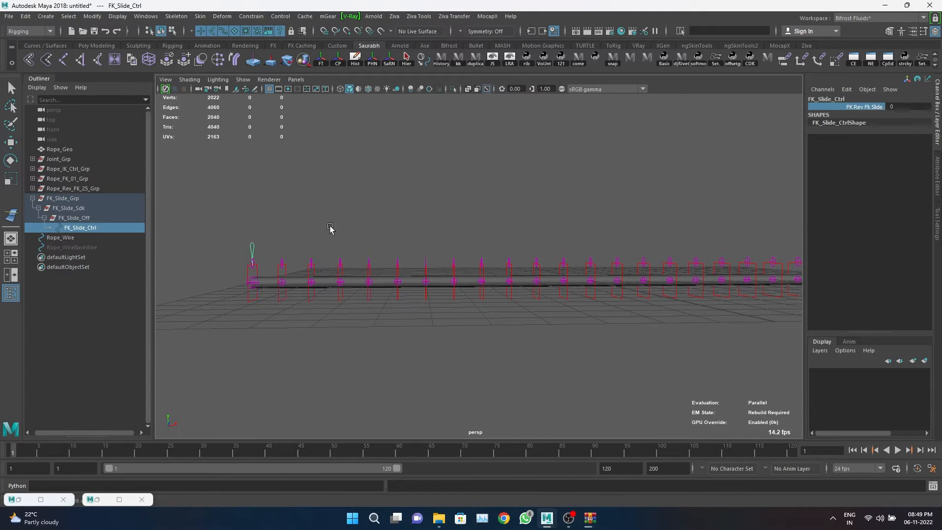
{"action": "left_click", "coordinate": [341, 268]}
{"action": "key", "text": "e"}
{"action": "left_click", "coordinate": [431, 194]}
{"action": "middle_click_drag", "start_coordinate": [431, 193], "coordinate": [384, 209], "text": "alt"}
{"action": "left_click", "coordinate": [66, 168]}
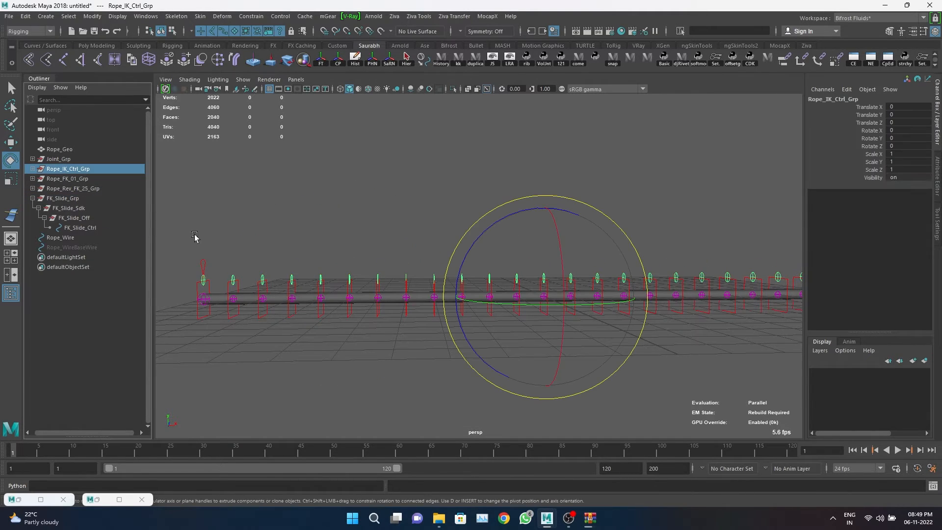
Add a Boolean attribute named Ik_Ctrl_Vis to FK_Slide_Ctrl.
{"action": "left_click", "coordinate": [204, 263]}
{"action": "left_click", "coordinate": [847, 90]}
{"action": "left_click", "coordinate": [845, 91]}
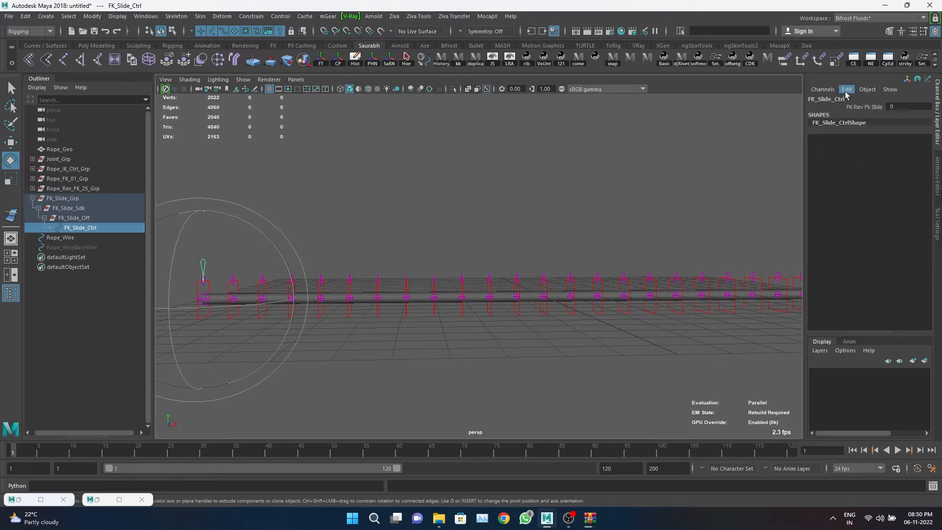
{"action": "left_click", "coordinate": [845, 90]}
{"action": "left_click", "coordinate": [844, 91]}
{"action": "left_click", "coordinate": [845, 91]}
{"action": "left_click", "coordinate": [849, 170]}
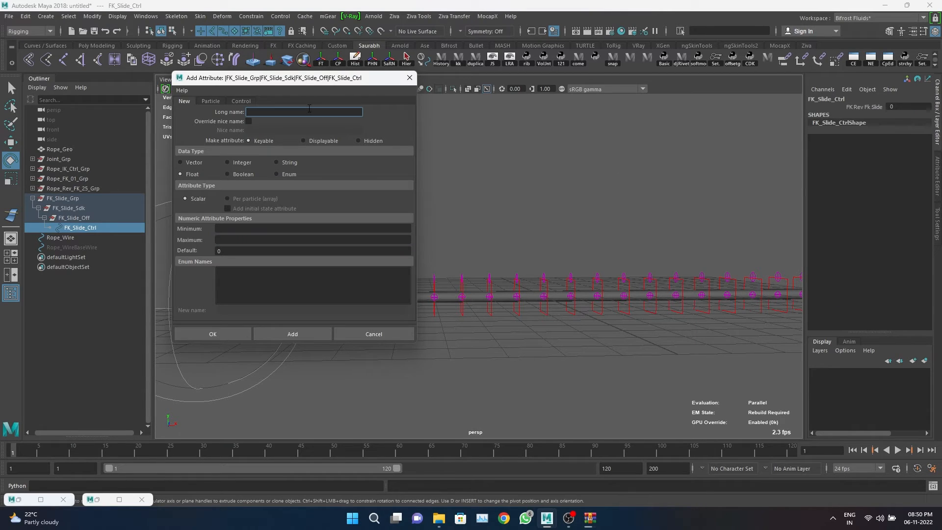
{"action": "left_click", "coordinate": [249, 174]}
{"action": "left_click", "coordinate": [292, 334]}
{"action": "left_click", "coordinate": [409, 78]}
Connect FK_Slide_Ctrl's Ik_Ctrl_Vis attribute to the visibility of Rope_IK_Ctrl_Grp in the Connection Editor.
{"action": "left_click", "coordinate": [853, 58]}
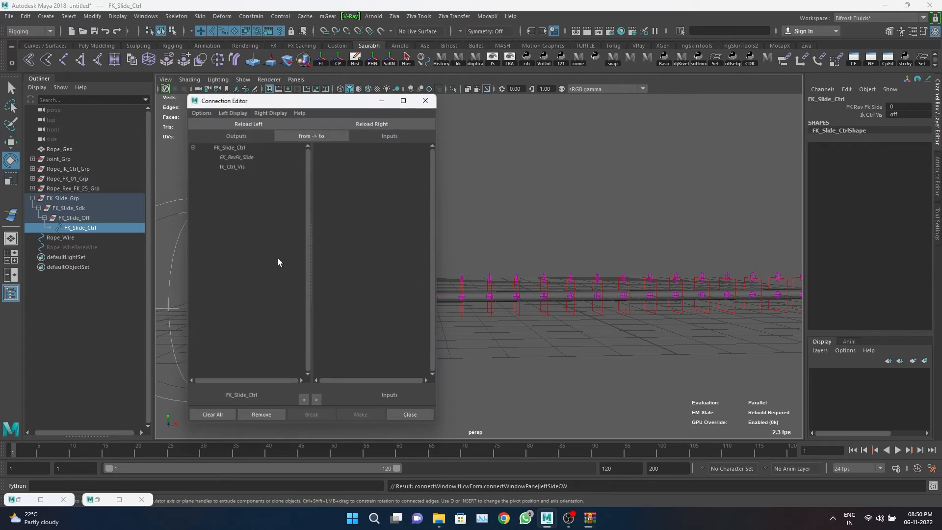
{"action": "left_click", "coordinate": [61, 168]}
{"action": "left_click", "coordinate": [375, 123]}
{"action": "left_click", "coordinate": [232, 167]}
{"action": "left_click", "coordinate": [376, 155]}
{"action": "left_click", "coordinate": [425, 101]}
Hide Joint_Grp so the joints no longer show along the rope.
{"action": "left_click", "coordinate": [395, 247]}
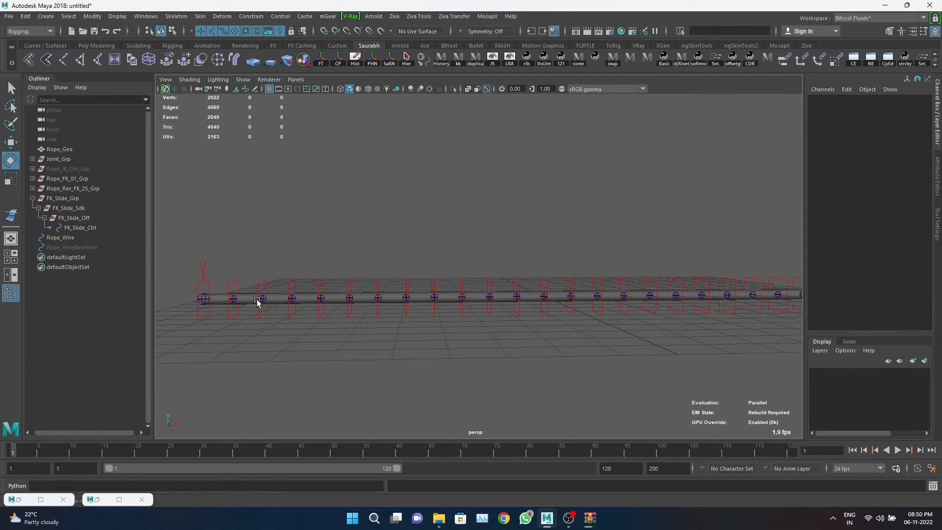
{"action": "left_click", "coordinate": [92, 160]}
{"action": "key", "text": "h"}
Try bending the rope upward by selecting and rotating several of its forward FK controllers.
{"action": "left_click_drag", "start_coordinate": [332, 276], "coordinate": [479, 290]}
{"action": "left_click_drag", "start_coordinate": [505, 221], "coordinate": [428, 303]}
{"action": "left_click", "coordinate": [217, 280]}
{"action": "left_click", "coordinate": [235, 281]}
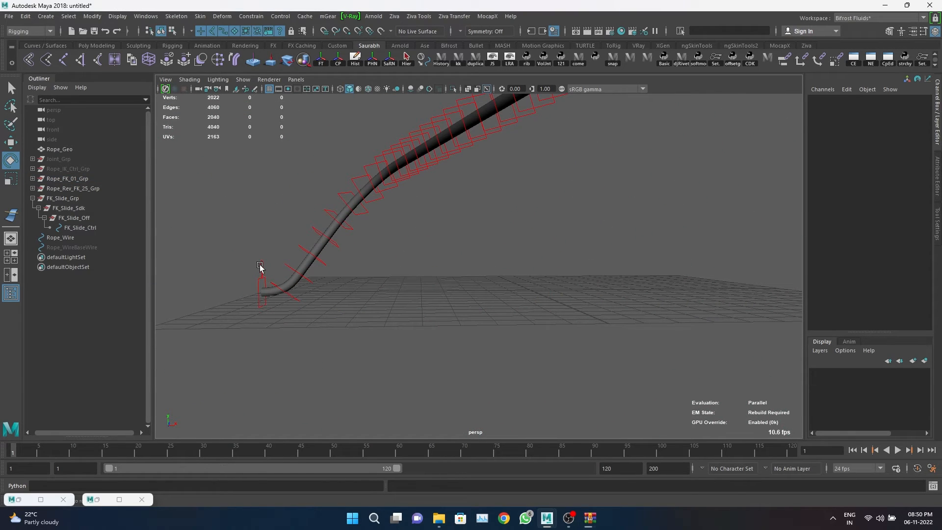
Select FK_Slide_Ctrl and raise FK Rev Fk Slide until the control sits near the ninth joint.
{"action": "left_click", "coordinate": [262, 268]}
{"action": "left_click", "coordinate": [864, 106]}
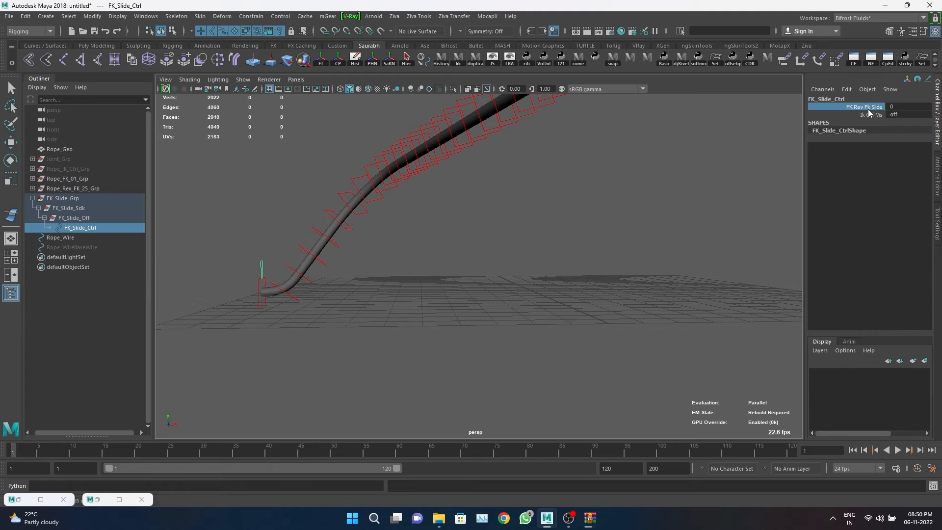
{"action": "middle_click_drag", "start_coordinate": [422, 222], "coordinate": [442, 219]}
Try rotating Rope_Rev_FK_07_Ctrl and undo the rotation.
{"action": "left_click", "coordinate": [417, 285]}
{"action": "key", "text": "e"}
{"action": "left_click", "coordinate": [454, 282]}
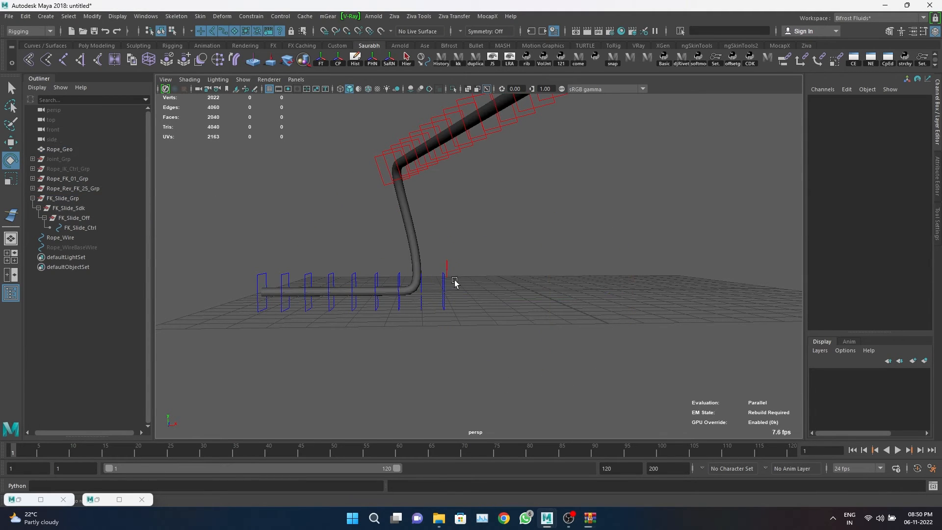
{"action": "left_click", "coordinate": [399, 279]}
{"action": "left_click_drag", "start_coordinate": [399, 275], "coordinate": [412, 258]}
{"action": "key", "text": "ctrl+z"}
Try rotating the first seven reverse FK controllers together and undo the changes.
{"action": "left_click", "coordinate": [288, 302]}
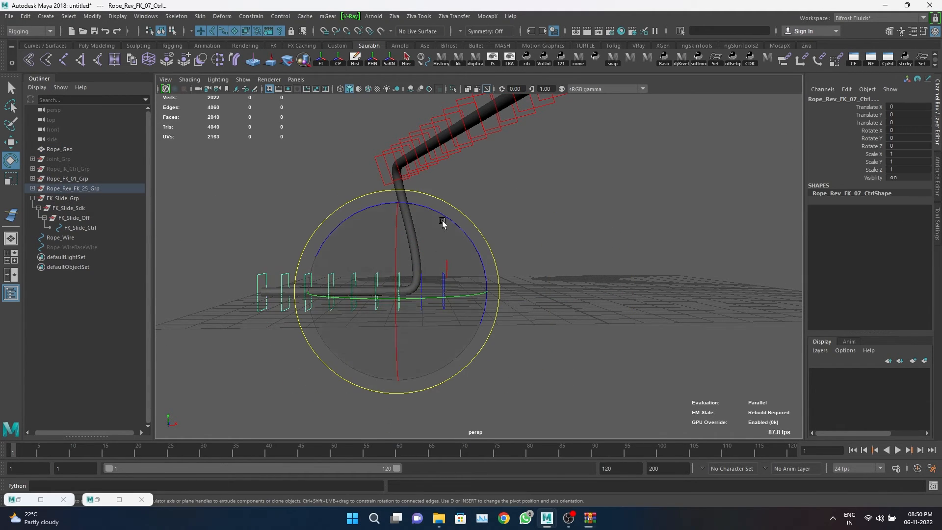
{"action": "left_click_drag", "start_coordinate": [442, 221], "coordinate": [469, 263]}
{"action": "key", "text": "ctrl+z"}
{"action": "key", "text": "ctrl+z"}
{"action": "key", "text": "ctrl+z"}
{"action": "key", "text": "ctrl+z"}
{"action": "key", "text": "ctrl+z"}
{"action": "key", "text": "ctrl+z"}
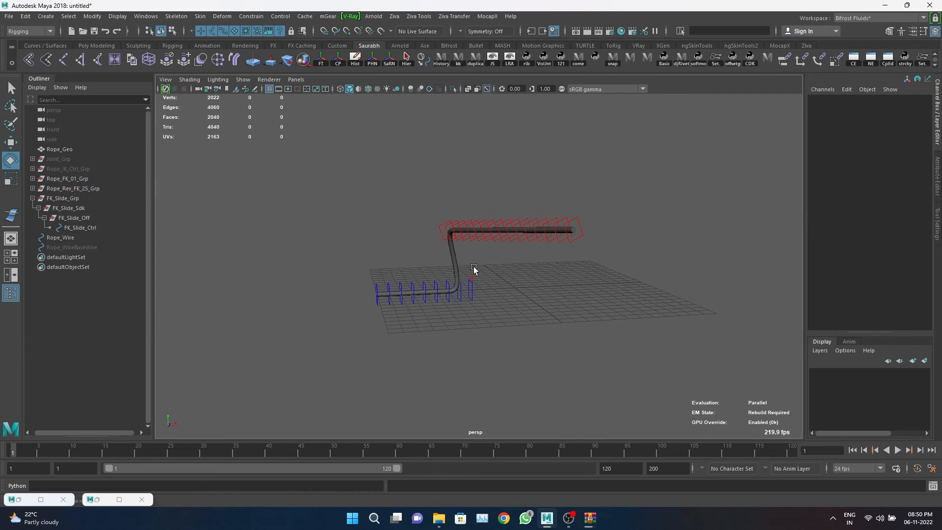
Turn on FK_Slide_Ctrl's Ik Ctrl Vis, and slide FK Rev Fk Slide to 10 and back to 0.
{"action": "middle_click_drag", "start_coordinate": [852, 115], "coordinate": [881, 115]}
{"action": "left_click", "coordinate": [873, 114]}
{"action": "middle_click_drag", "start_coordinate": [564, 175], "coordinate": [603, 169]}
{"action": "left_click", "coordinate": [871, 108]}
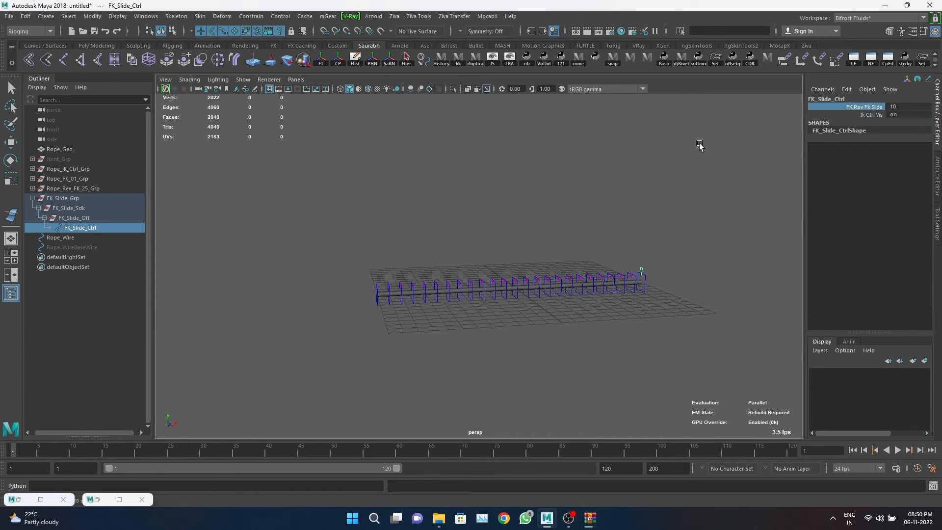
{"action": "middle_click_drag", "start_coordinate": [700, 144], "coordinate": [470, 196]}
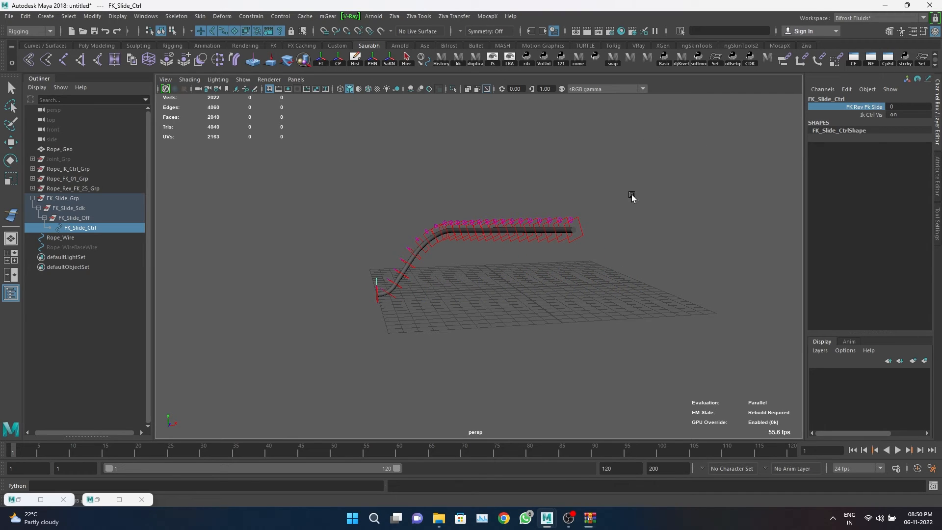
Put Rope_Geo in a new display layer and set the layer to reference mode.
{"action": "left_click", "coordinate": [64, 150]}
{"action": "left_click", "coordinate": [924, 360]}
{"action": "left_click", "coordinate": [838, 374]}
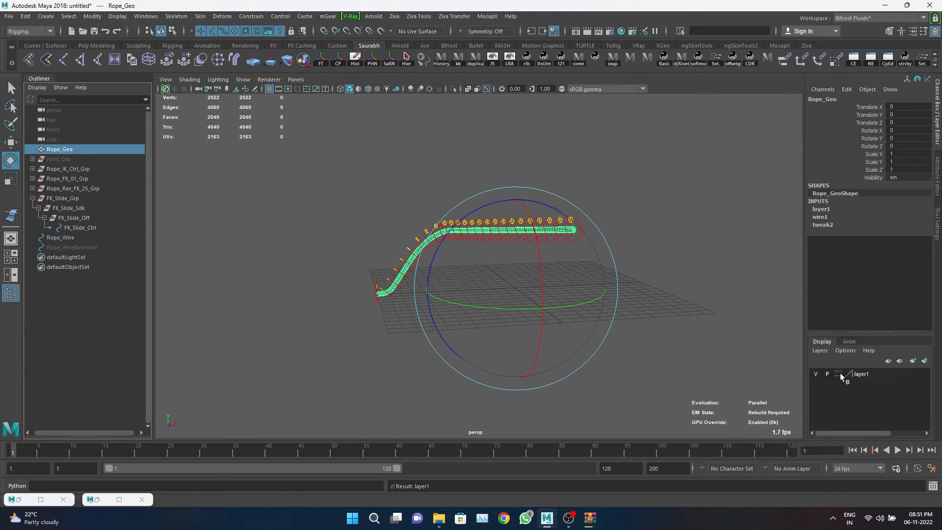
{"action": "left_click", "coordinate": [838, 374]}
Hide the Rope_Wire curve.
{"action": "left_click", "coordinate": [665, 160]}
{"action": "left_click_drag", "start_coordinate": [665, 160], "coordinate": [344, 324]}
{"action": "left_click", "coordinate": [93, 239]}
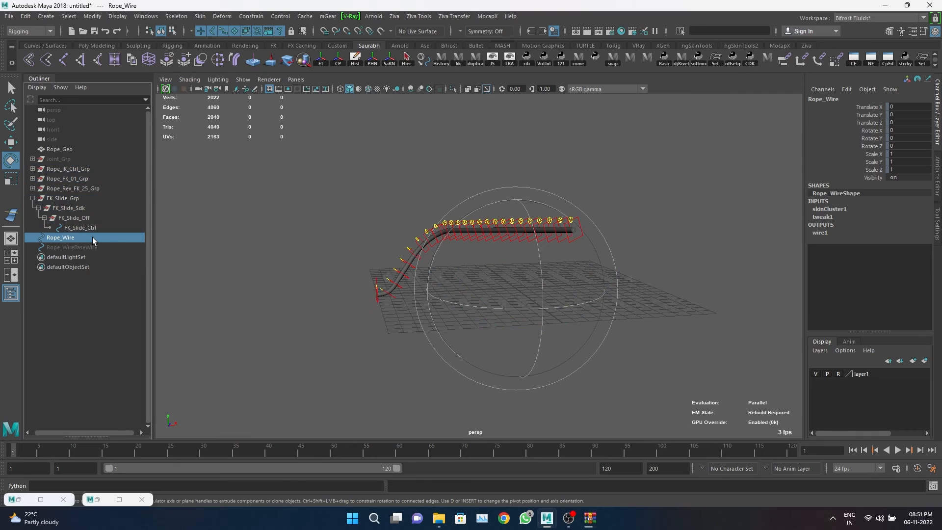
Select all the rope's controllers and set their translation and rotation values to 0 to straighten the rope.
{"action": "left_click", "coordinate": [179, 421]}
{"action": "left_click_drag", "start_coordinate": [179, 420], "coordinate": [655, 126]}
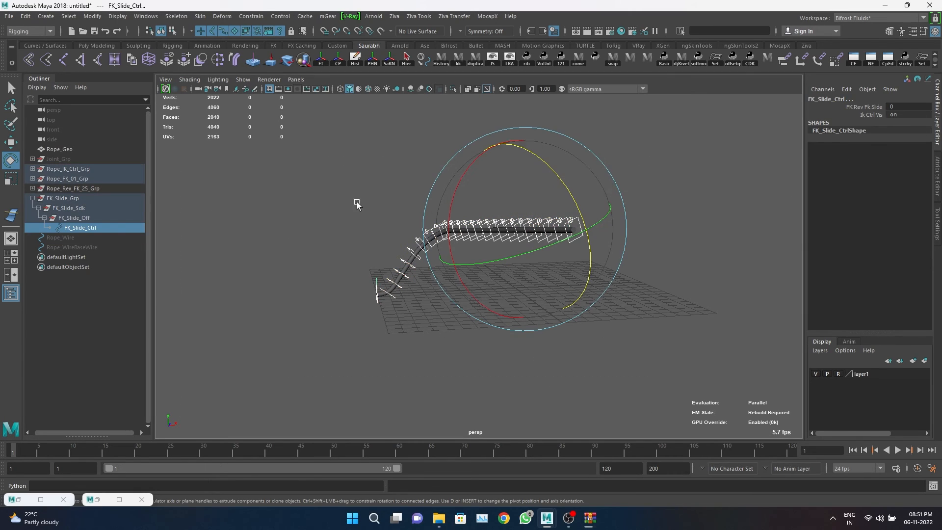
{"action": "left_click_drag", "start_coordinate": [910, 107], "coordinate": [902, 147]}
{"action": "type", "text": "0"}
{"action": "key", "text": "Return"}
{"action": "left_click", "coordinate": [446, 316]}
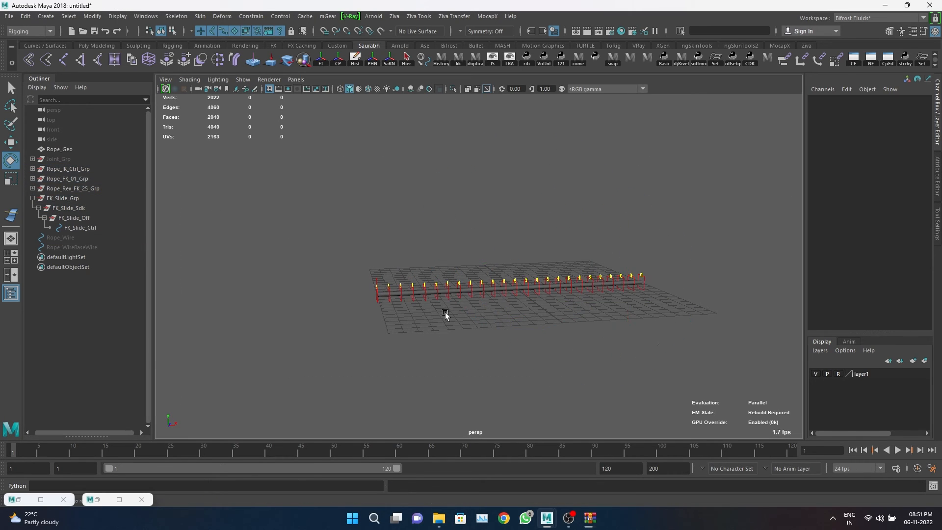
{"action": "left_click", "coordinate": [446, 289]}
{"action": "left_click", "coordinate": [626, 299]}
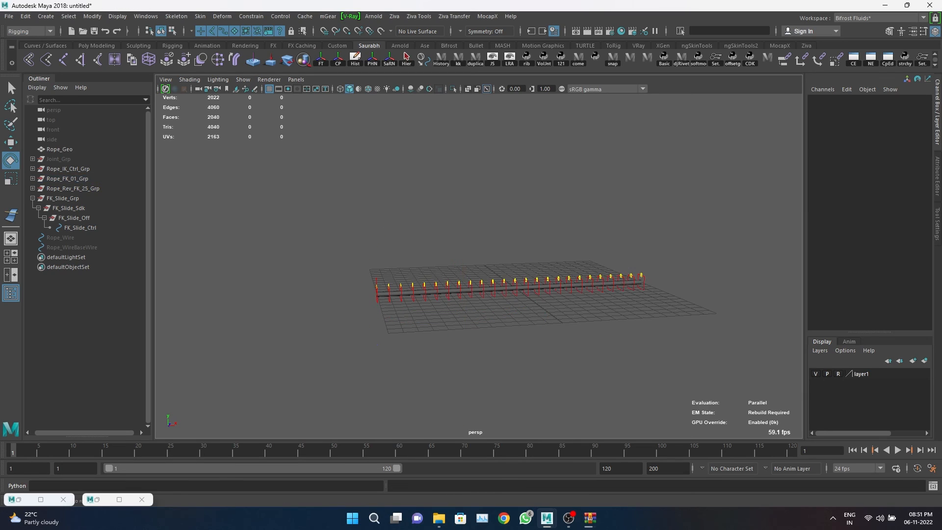